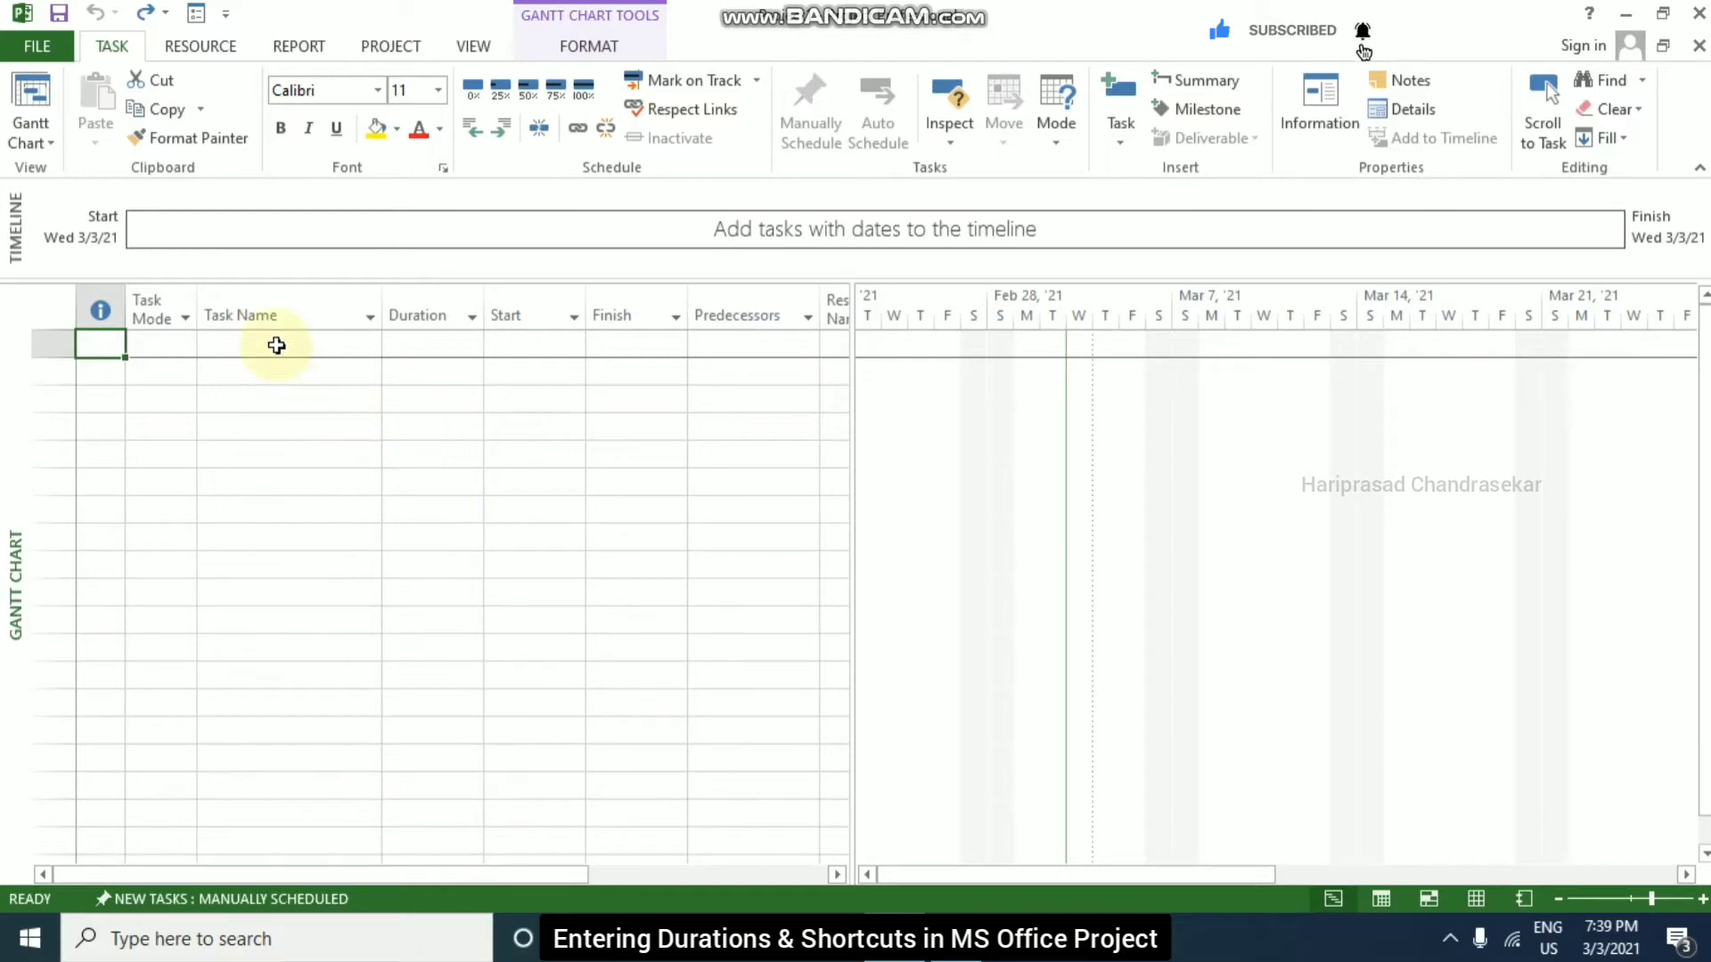
# - Add a task named A1 in the first row of the task table
pyautogui.click(278, 346)
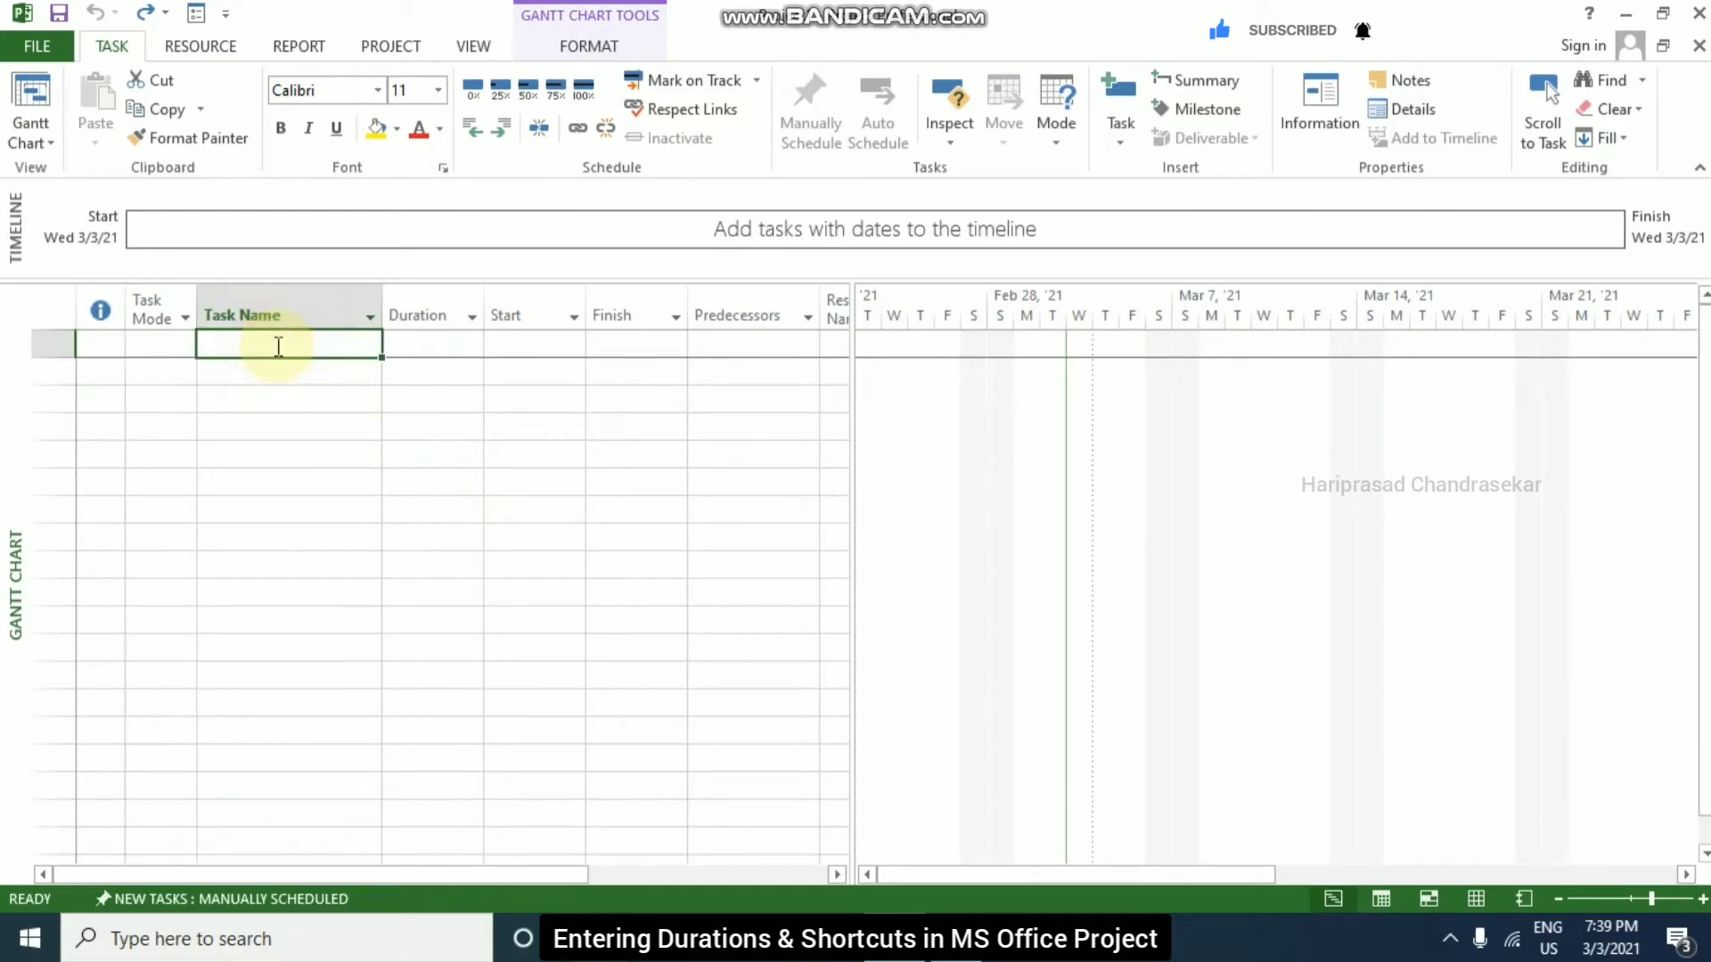
pyautogui.write('A1')
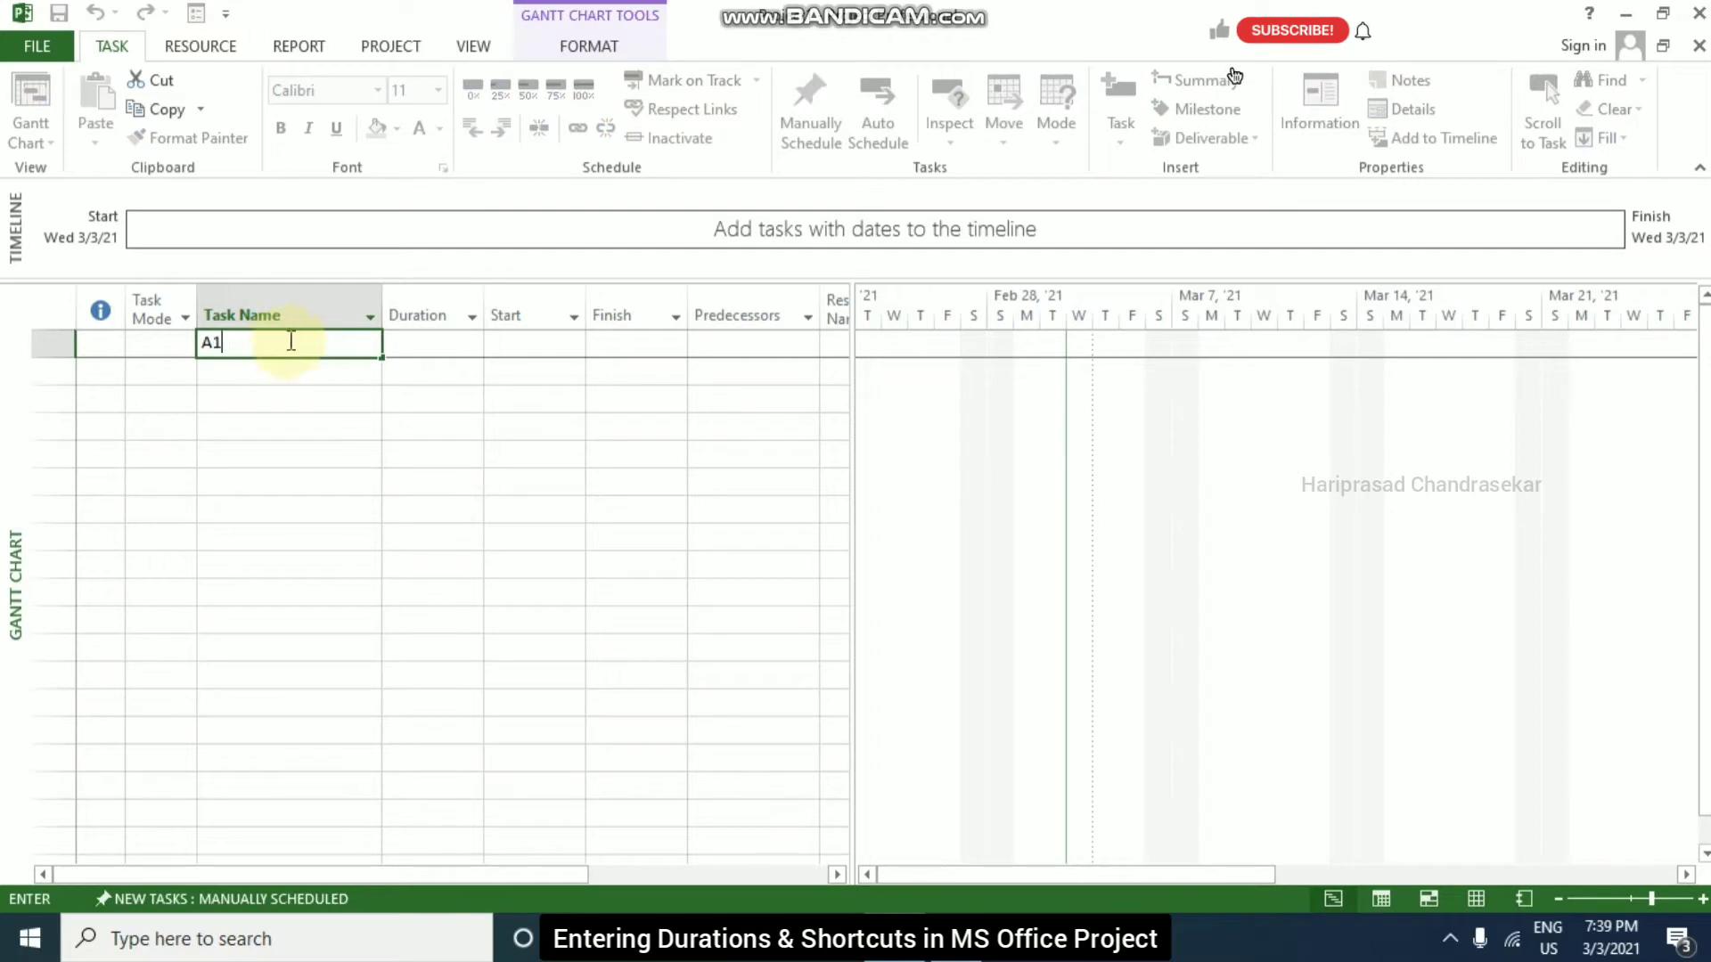
pyautogui.press('BackSpace')
pyautogui.click(298, 372)
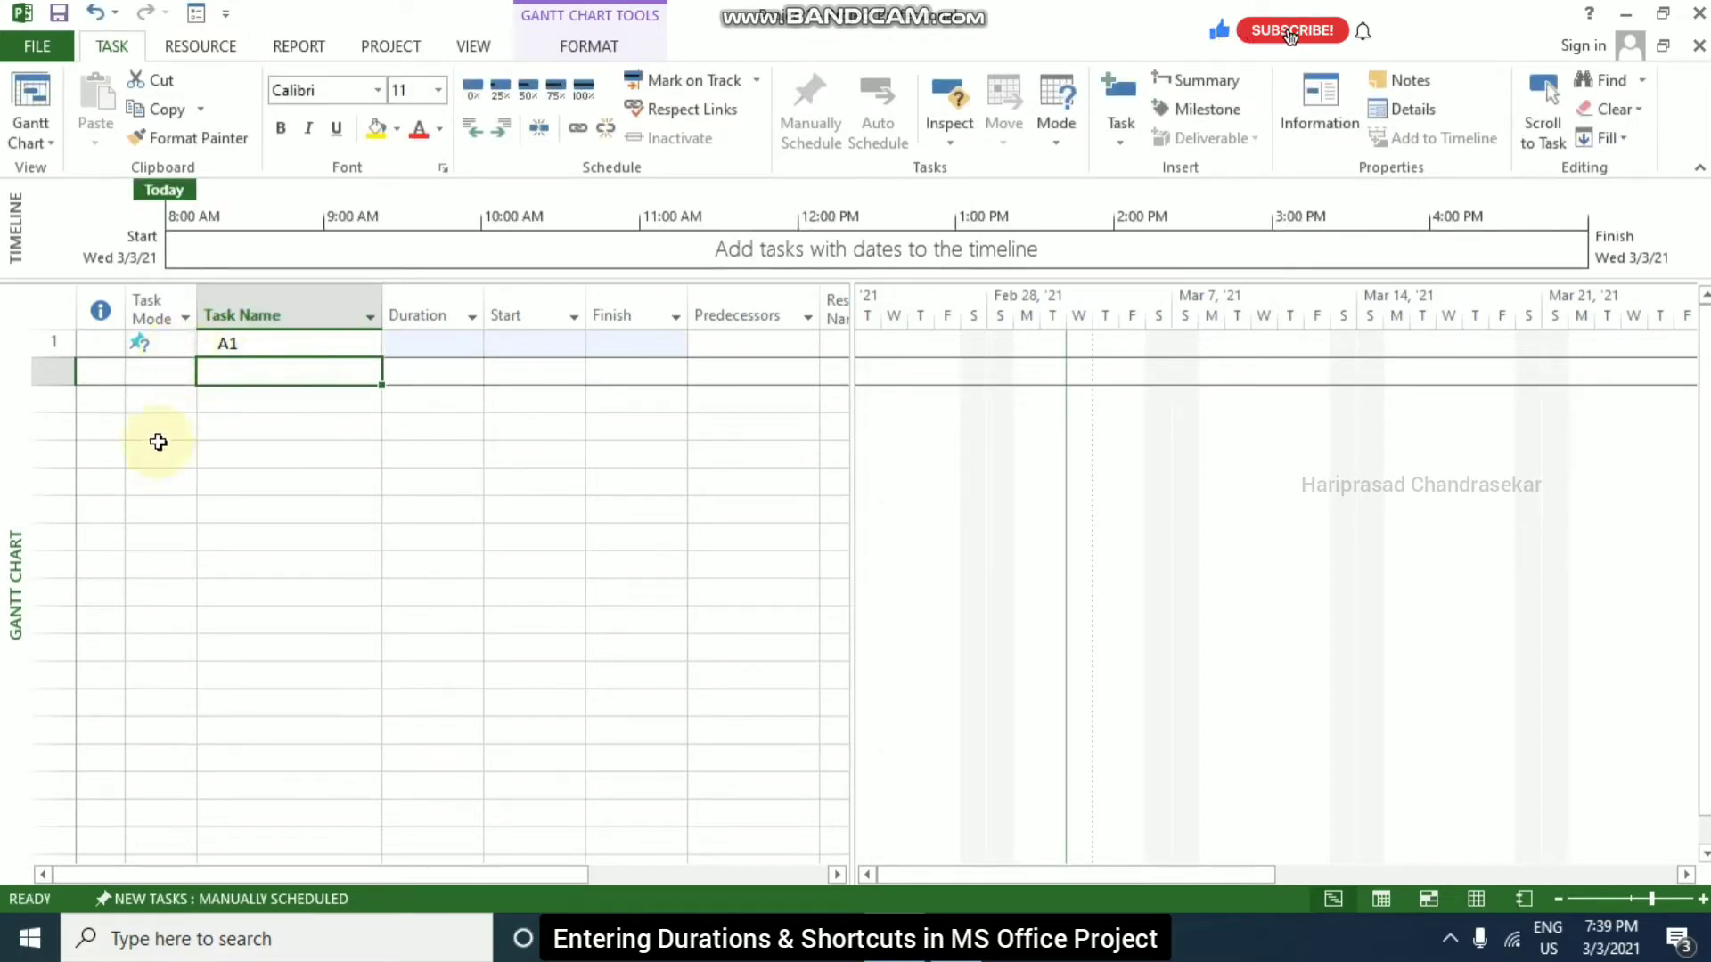
# - Look at the Task Mode options available for task A1 without choosing a different one
pyautogui.click(294, 351)
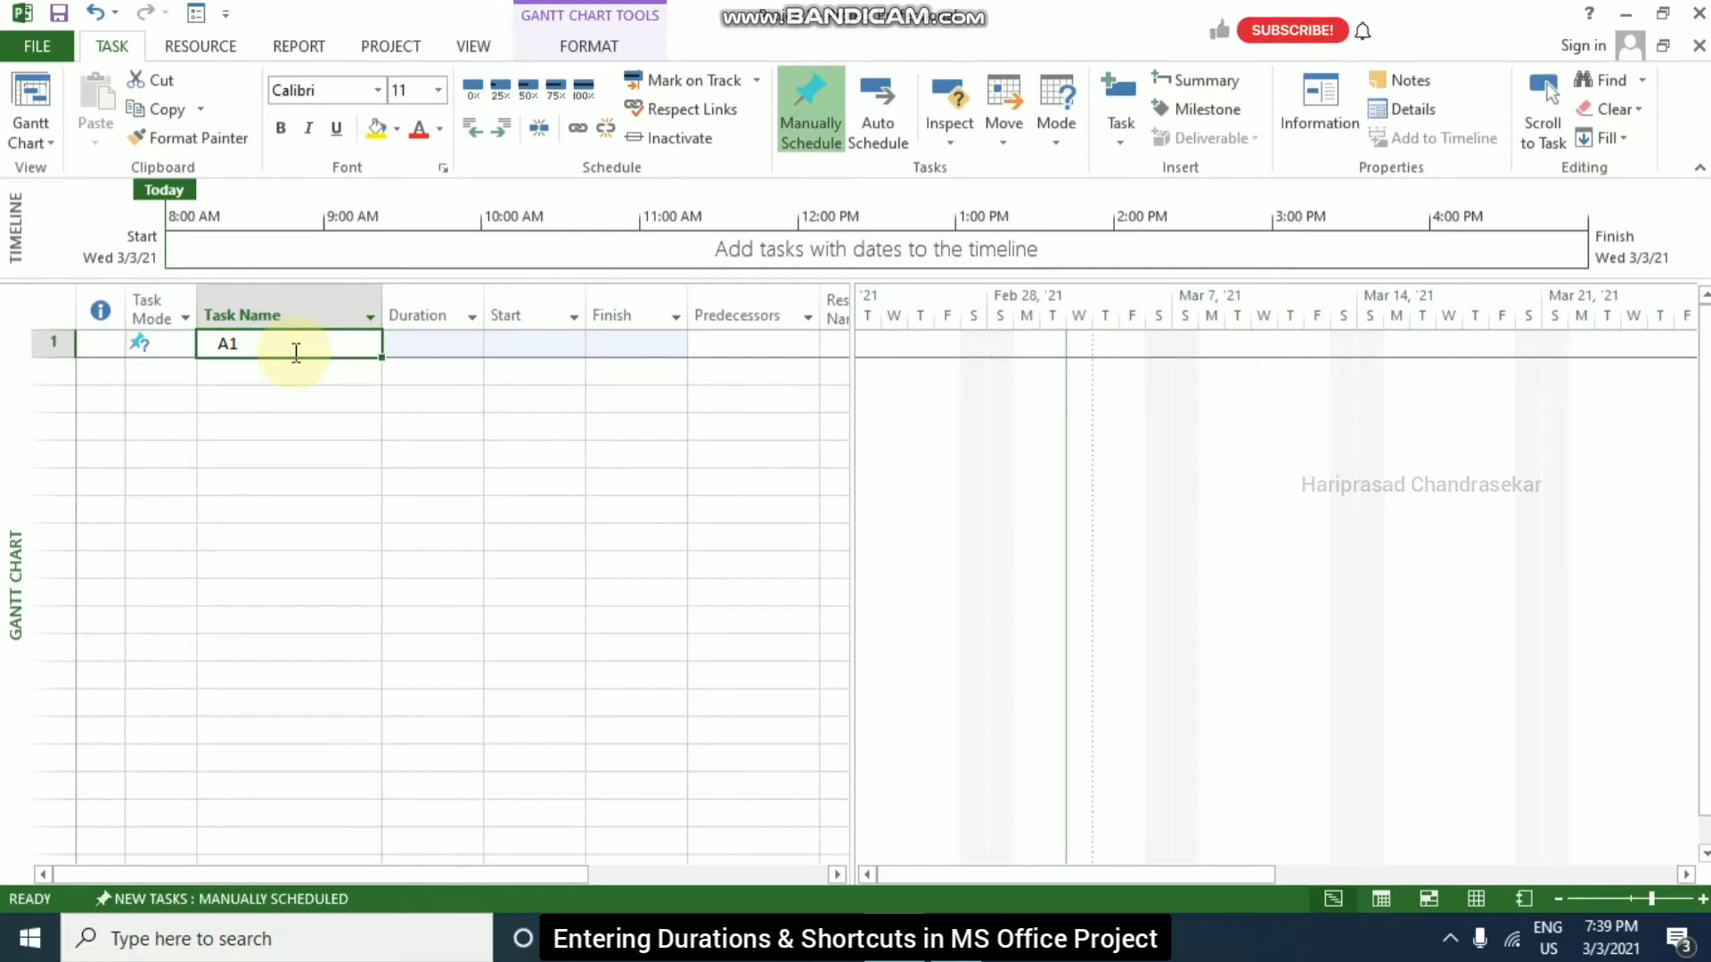
pyautogui.doubleClick(184, 351)
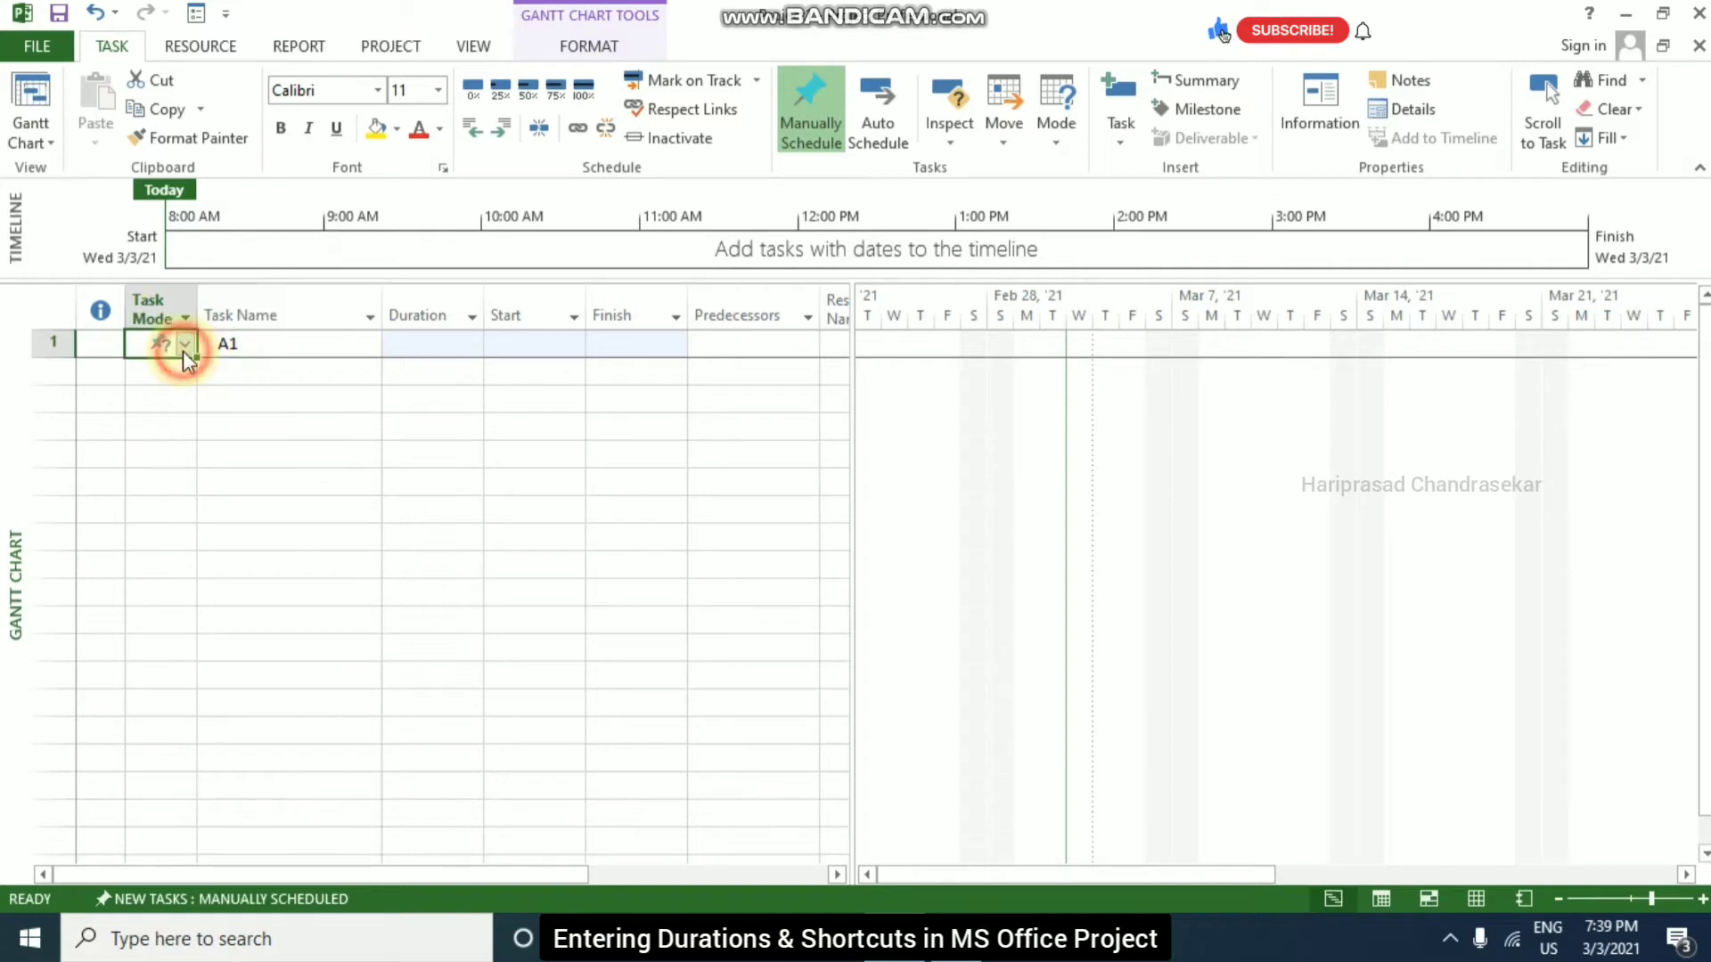
pyautogui.click(183, 351)
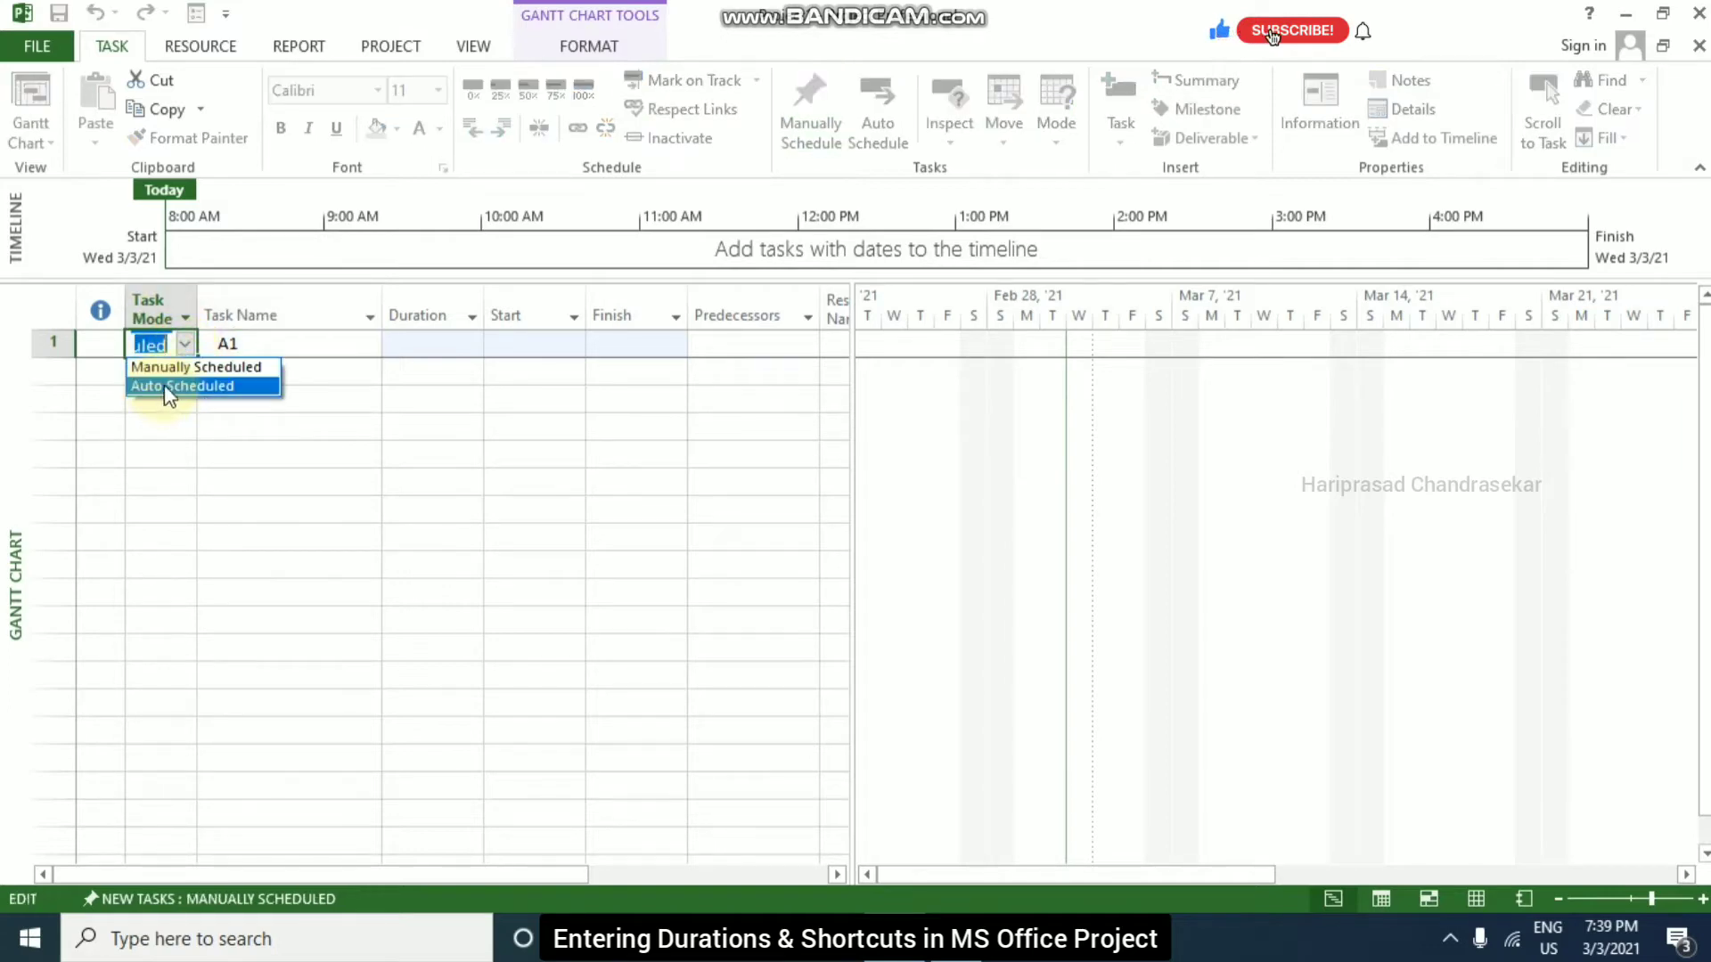
pyautogui.click(289, 338)
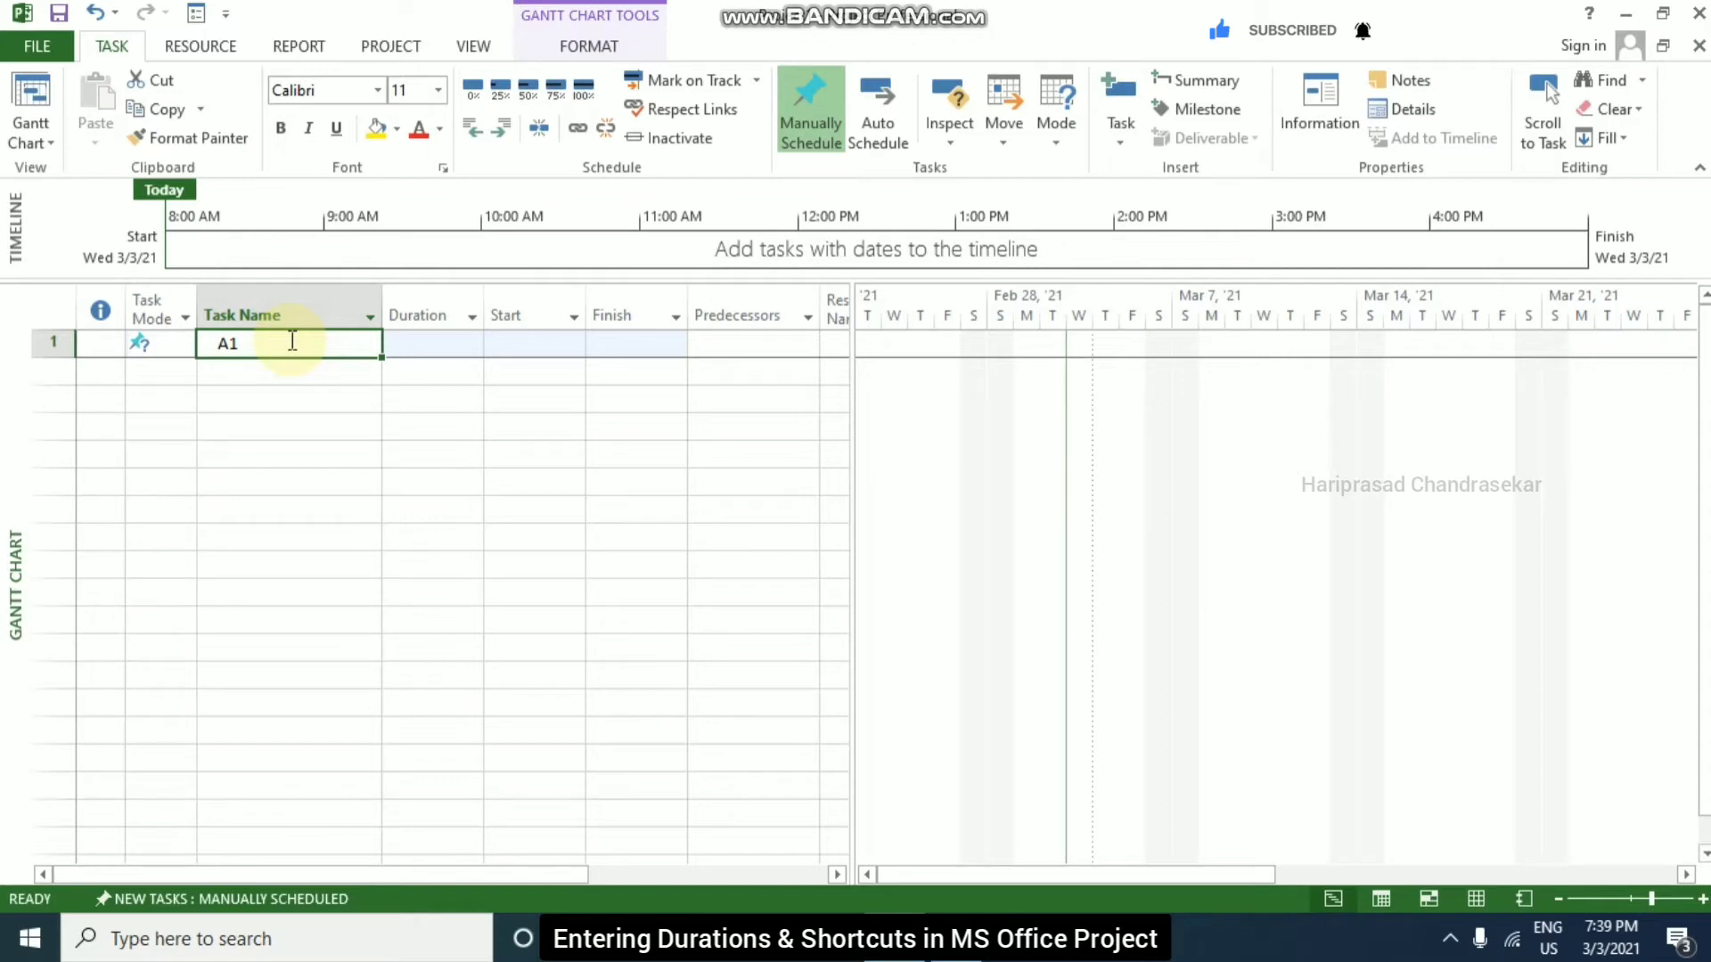
# - Switch task A1 between Auto Scheduled and Manually Scheduled twice, ending on Manually Scheduled
pyautogui.hotkey('alt', 'h')
pyautogui.press('a')
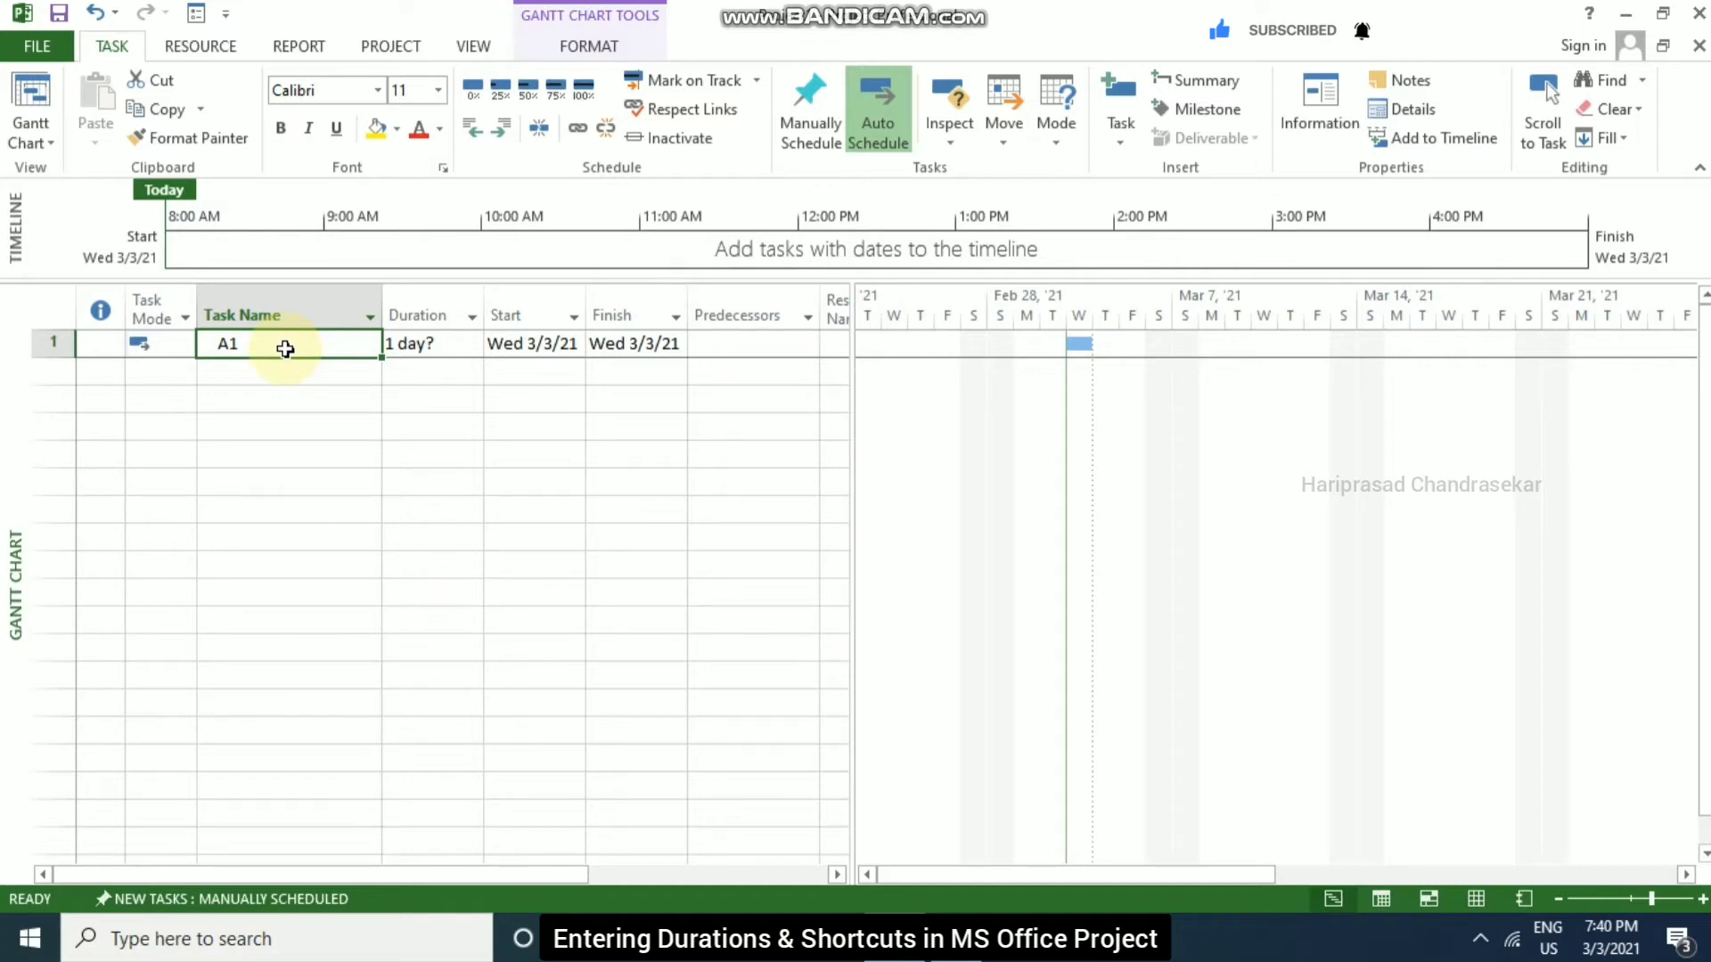
pyautogui.hotkey('ctrl', 'shift', 'm')
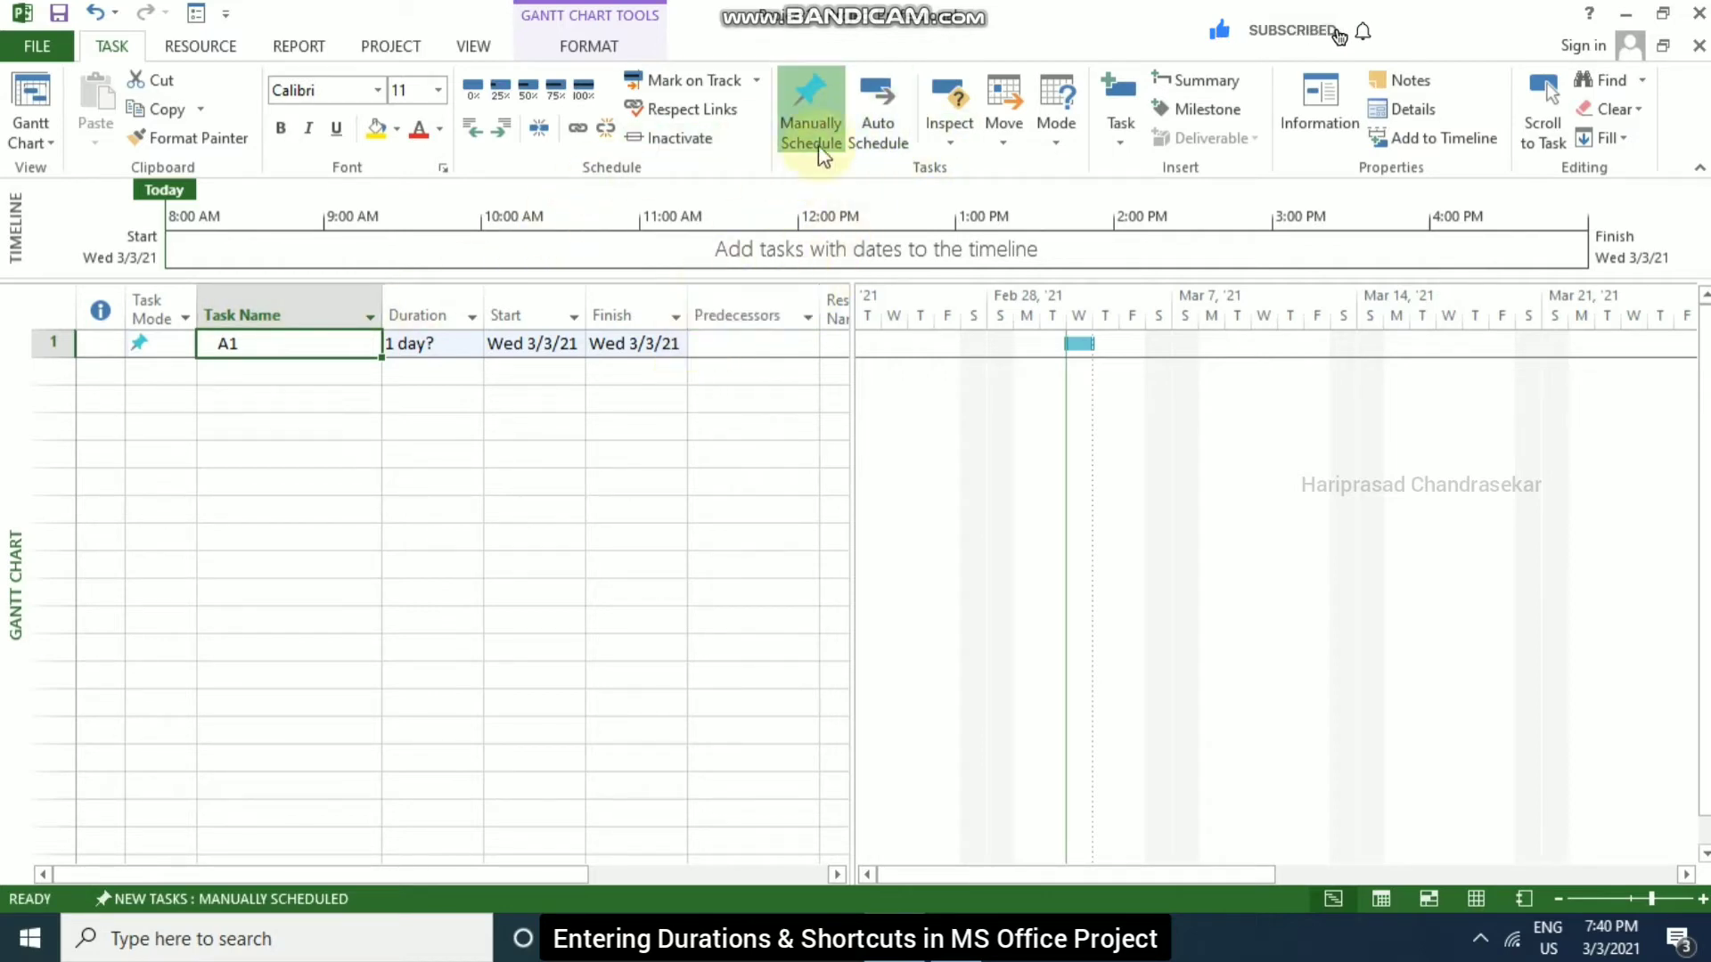
pyautogui.click(886, 100)
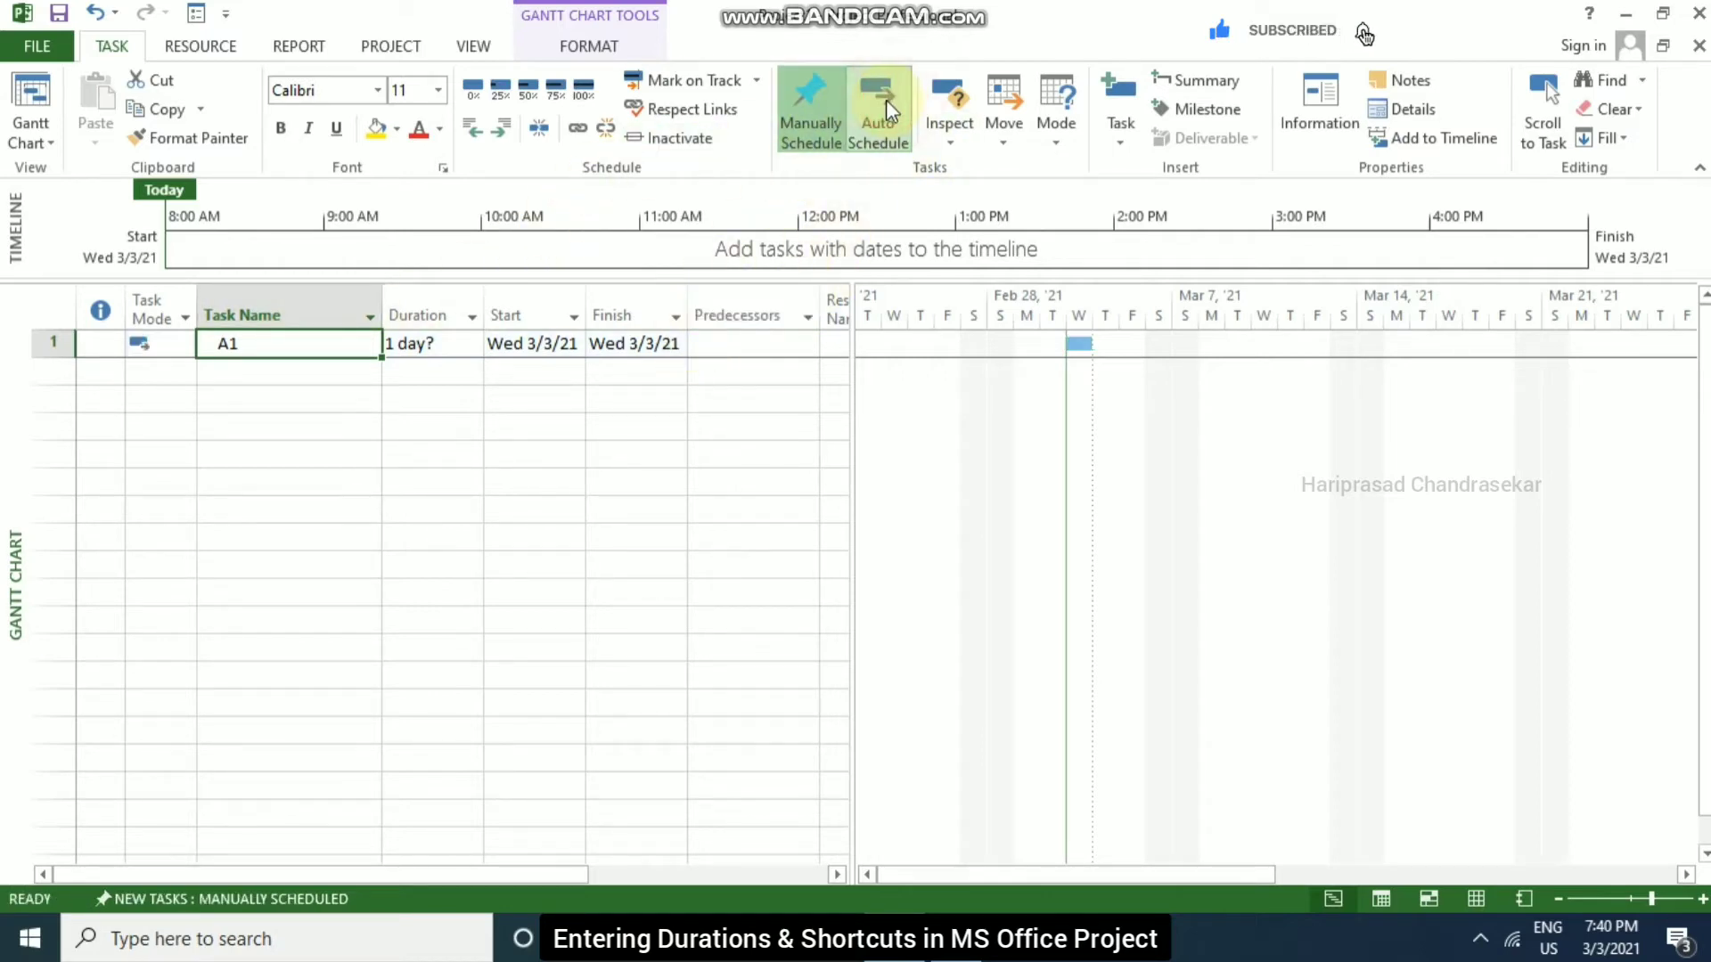
pyautogui.click(806, 125)
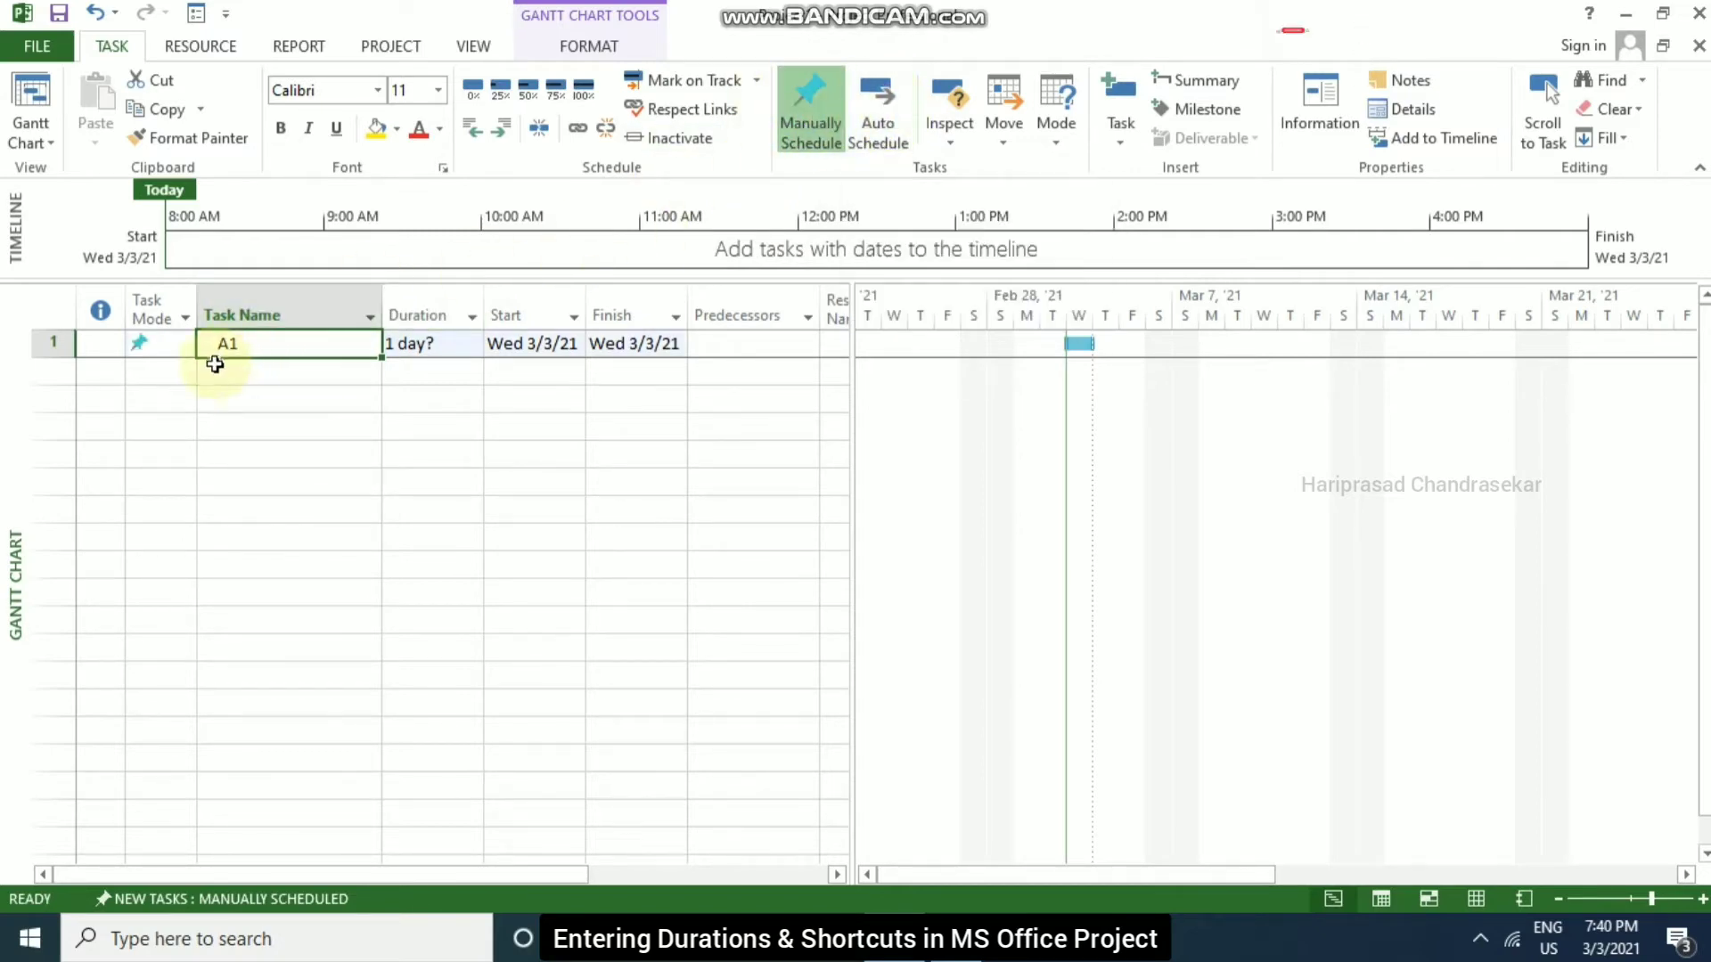
# - Review the scheduling choices in A1's Task Mode cell again, leaving the mode as it is
pyautogui.click(179, 344)
pyautogui.click(185, 346)
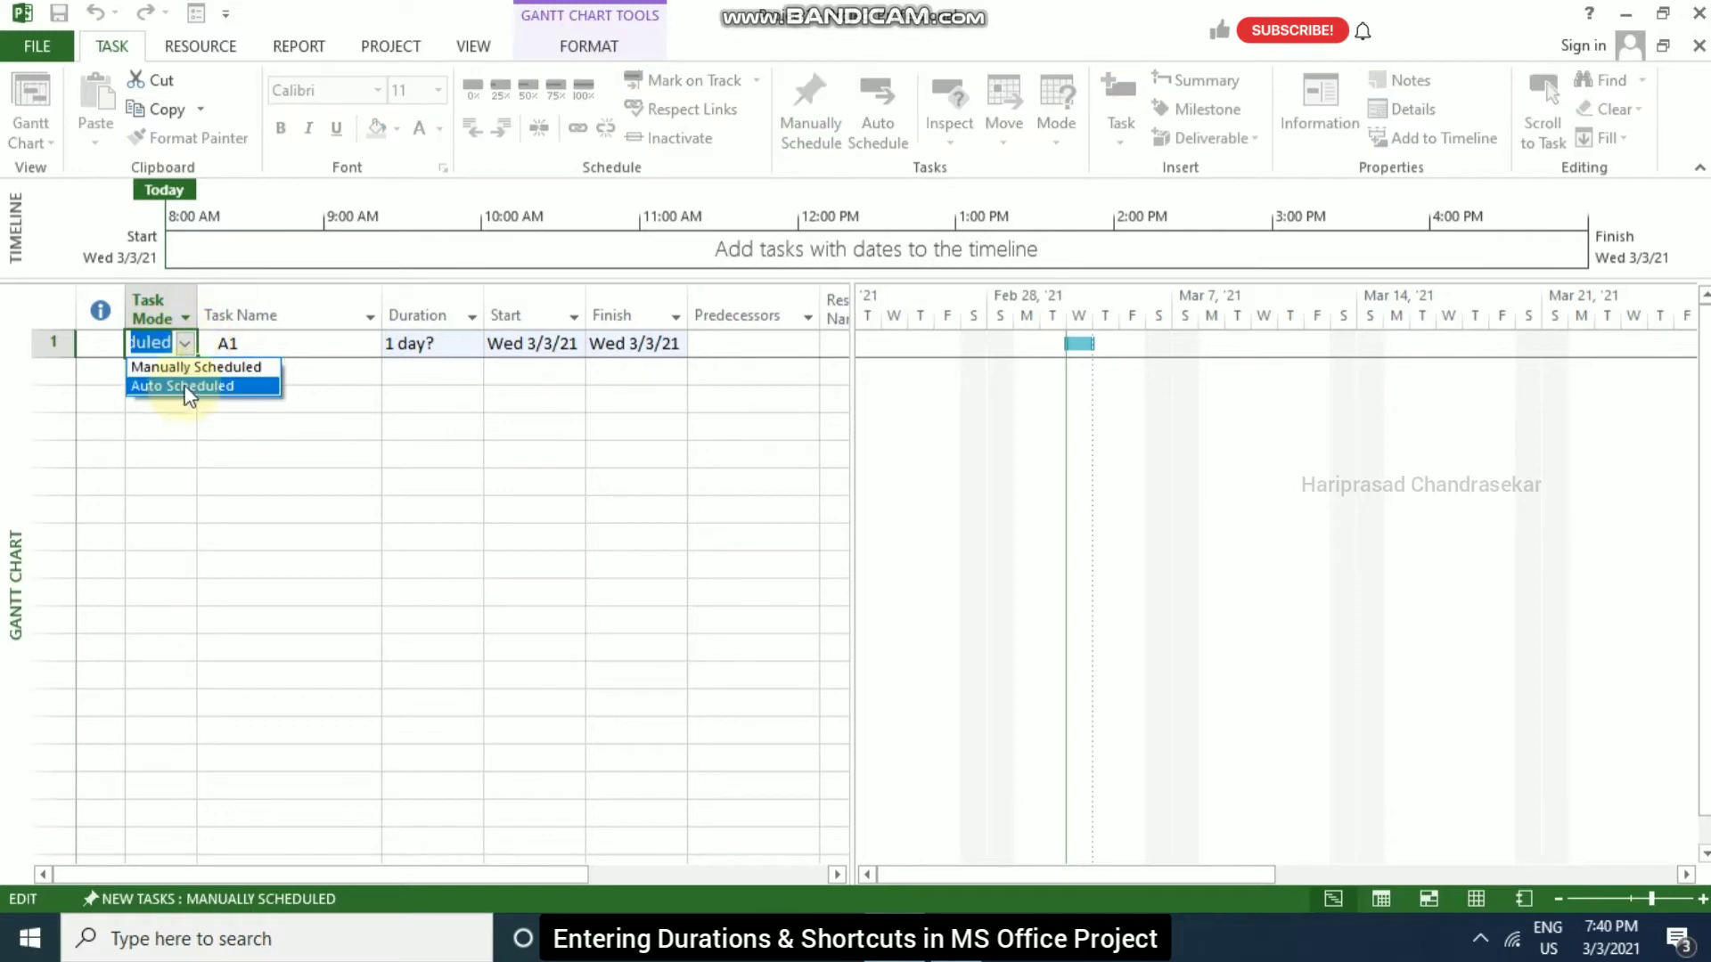
pyautogui.click(239, 344)
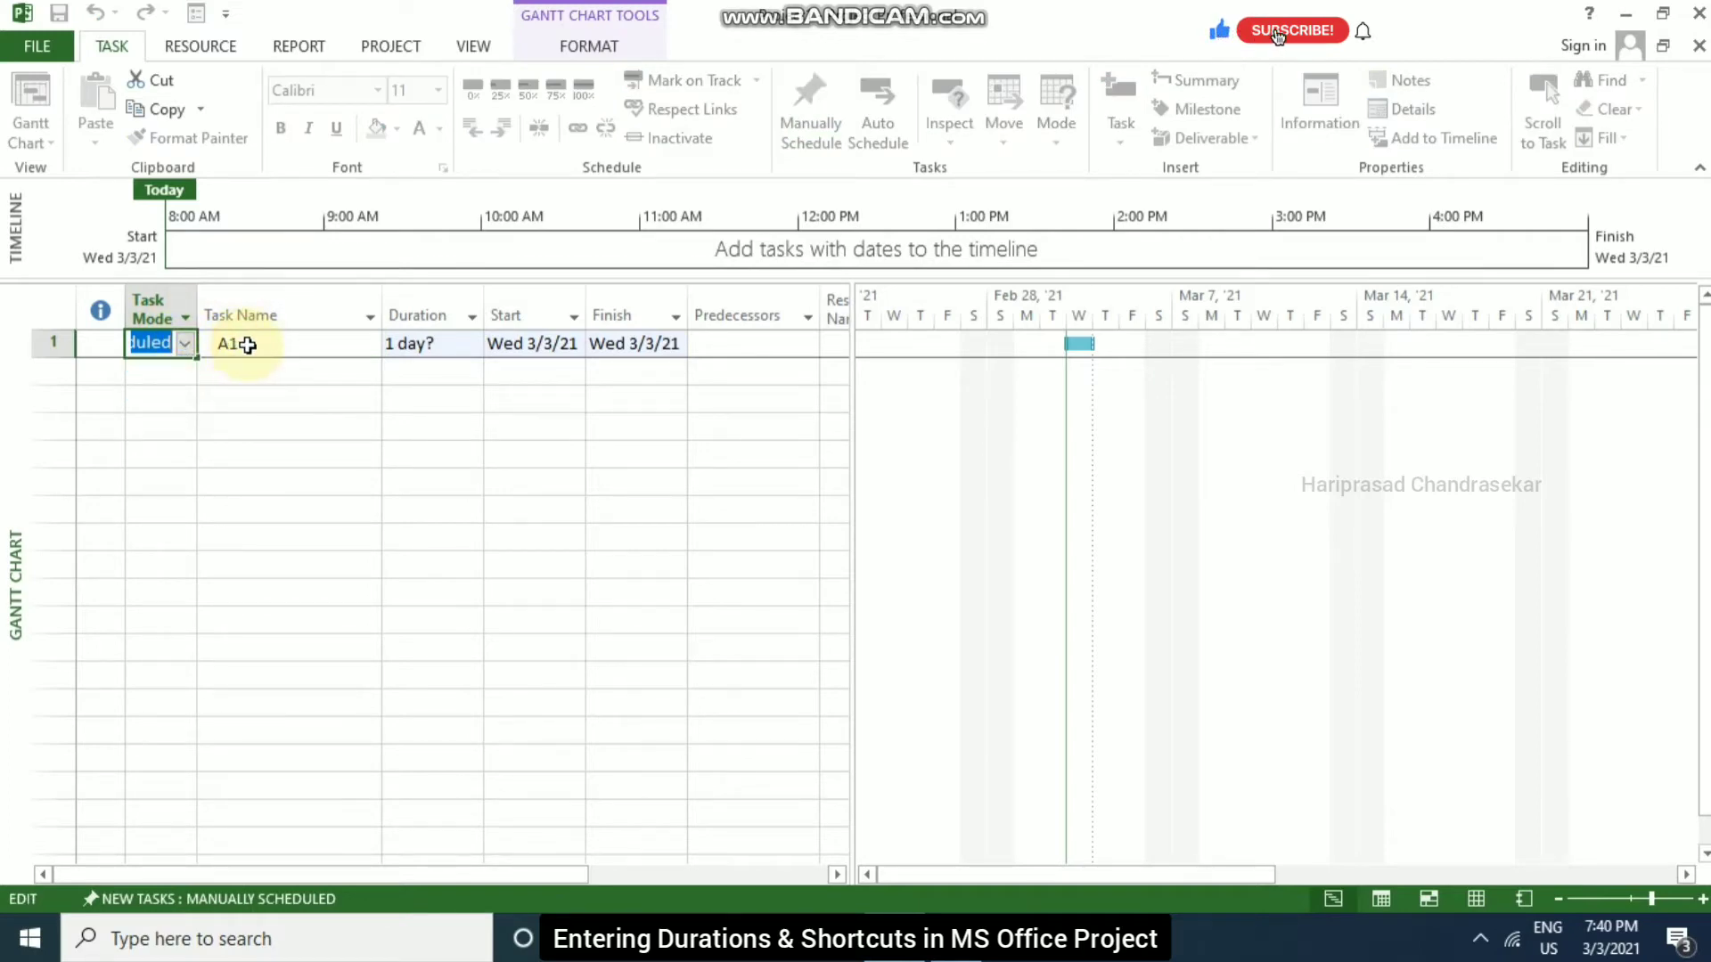
# - Add a second task named asfafgefwe below A1
pyautogui.click(281, 371)
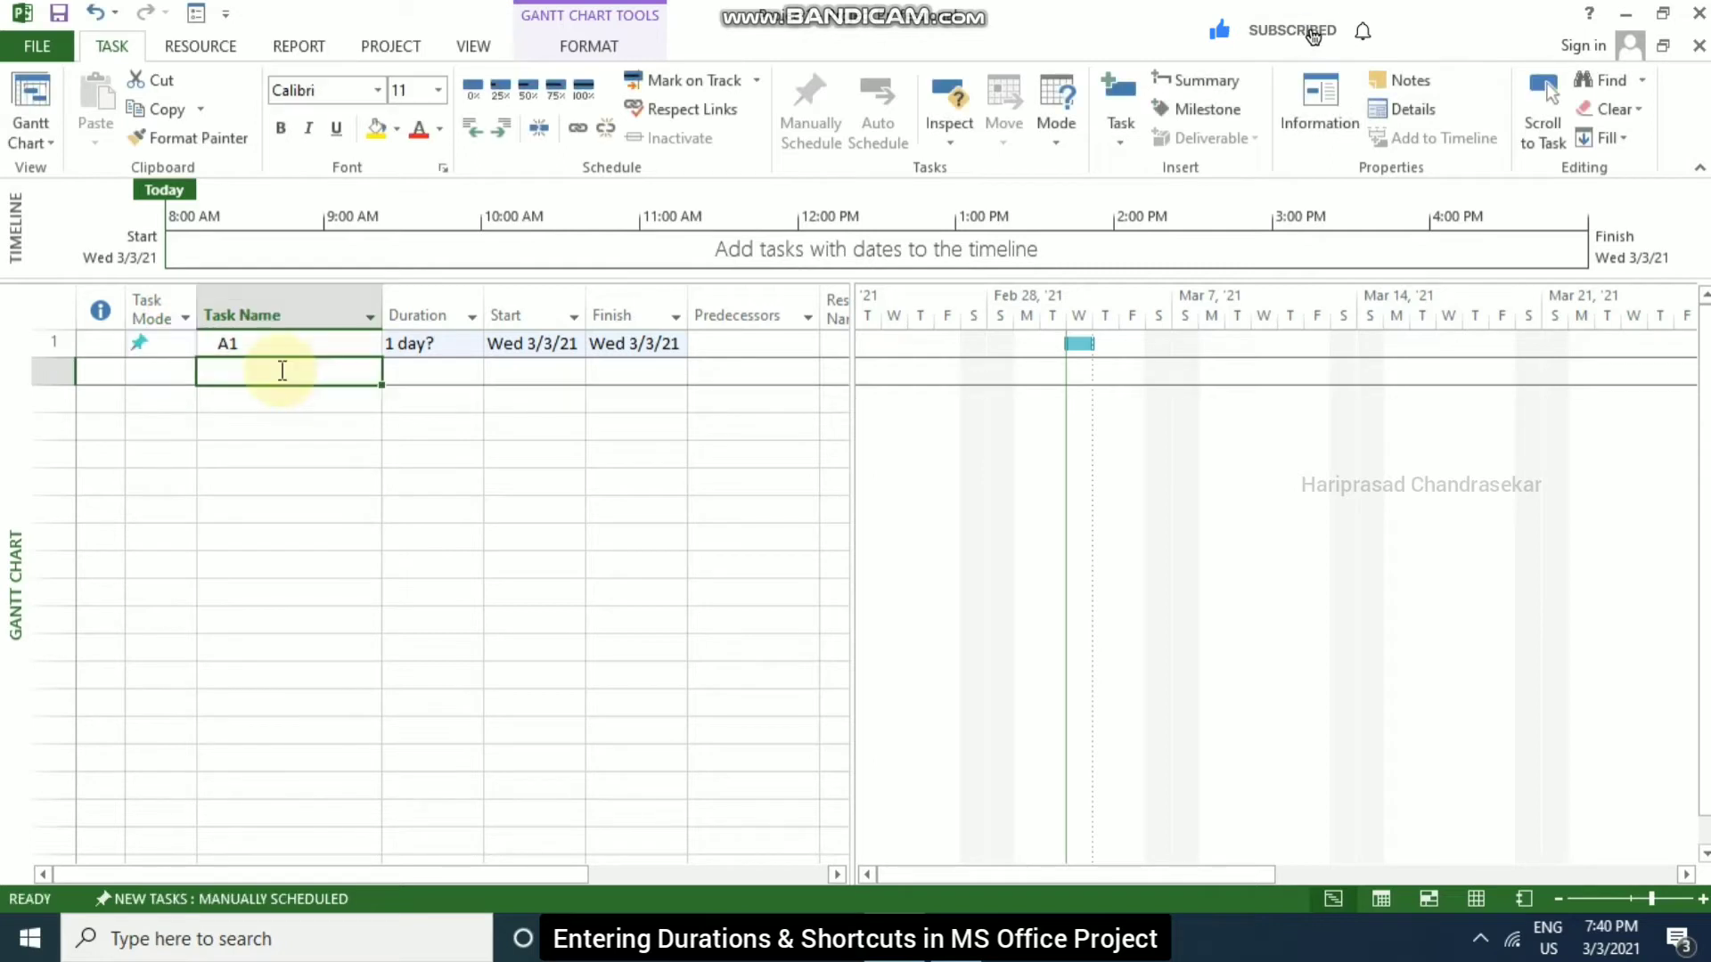
pyautogui.write('asfafgefwe')
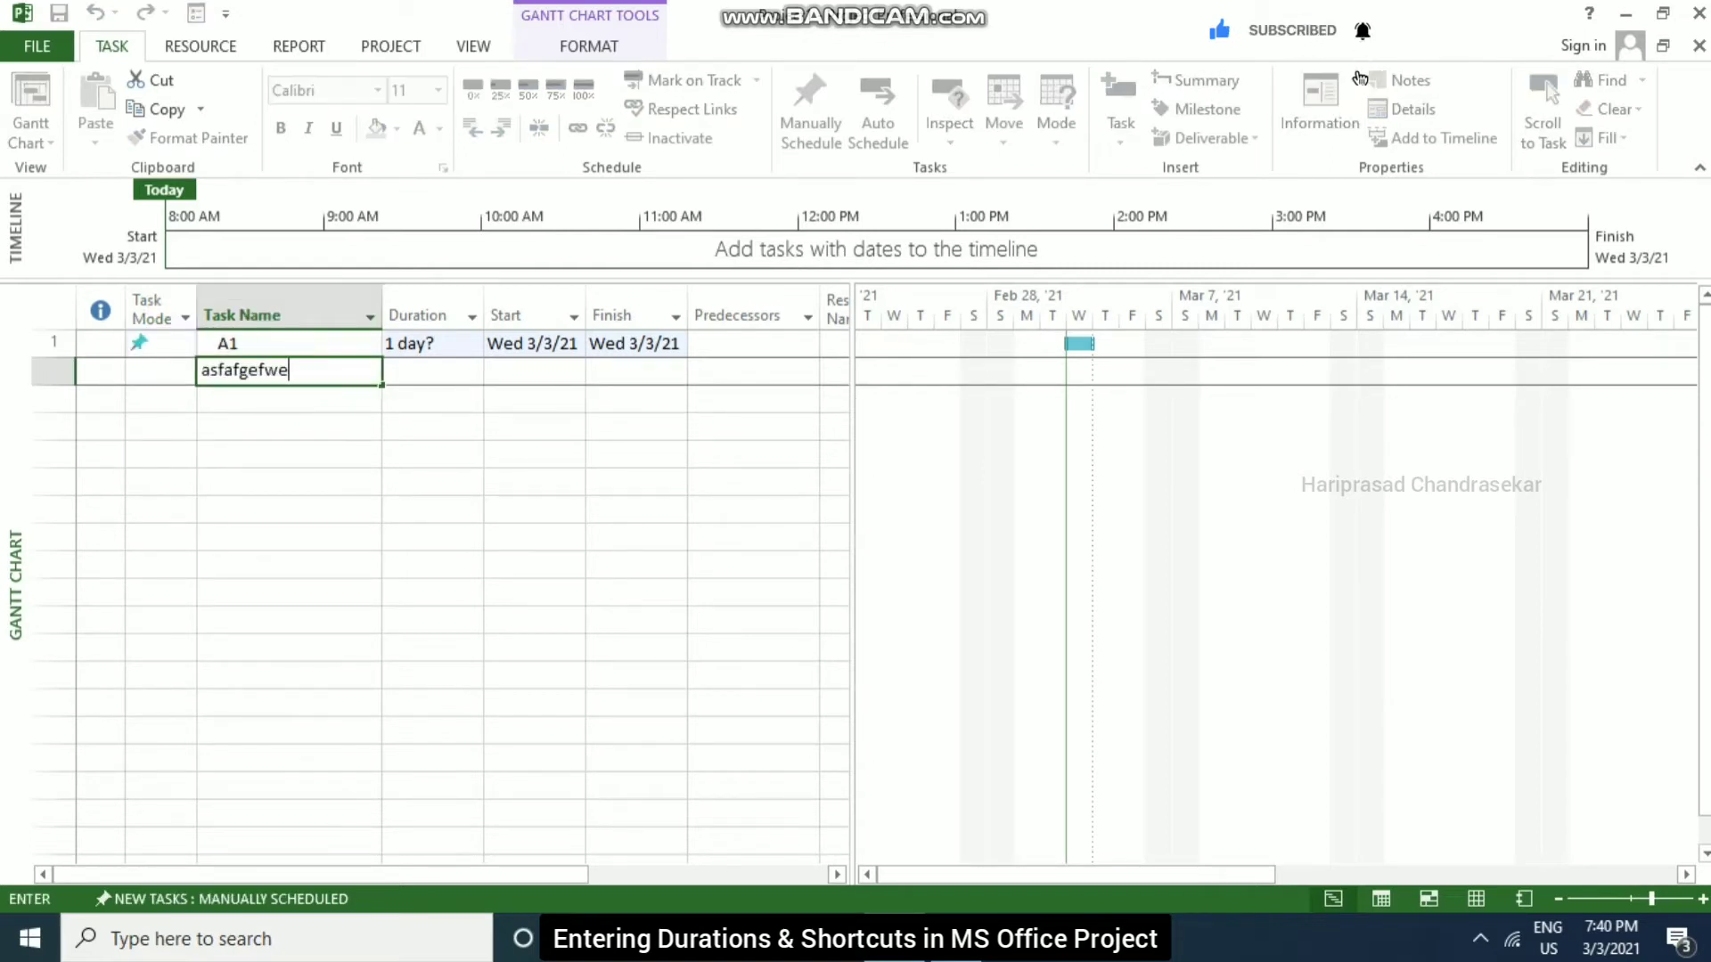
pyautogui.press('Return')
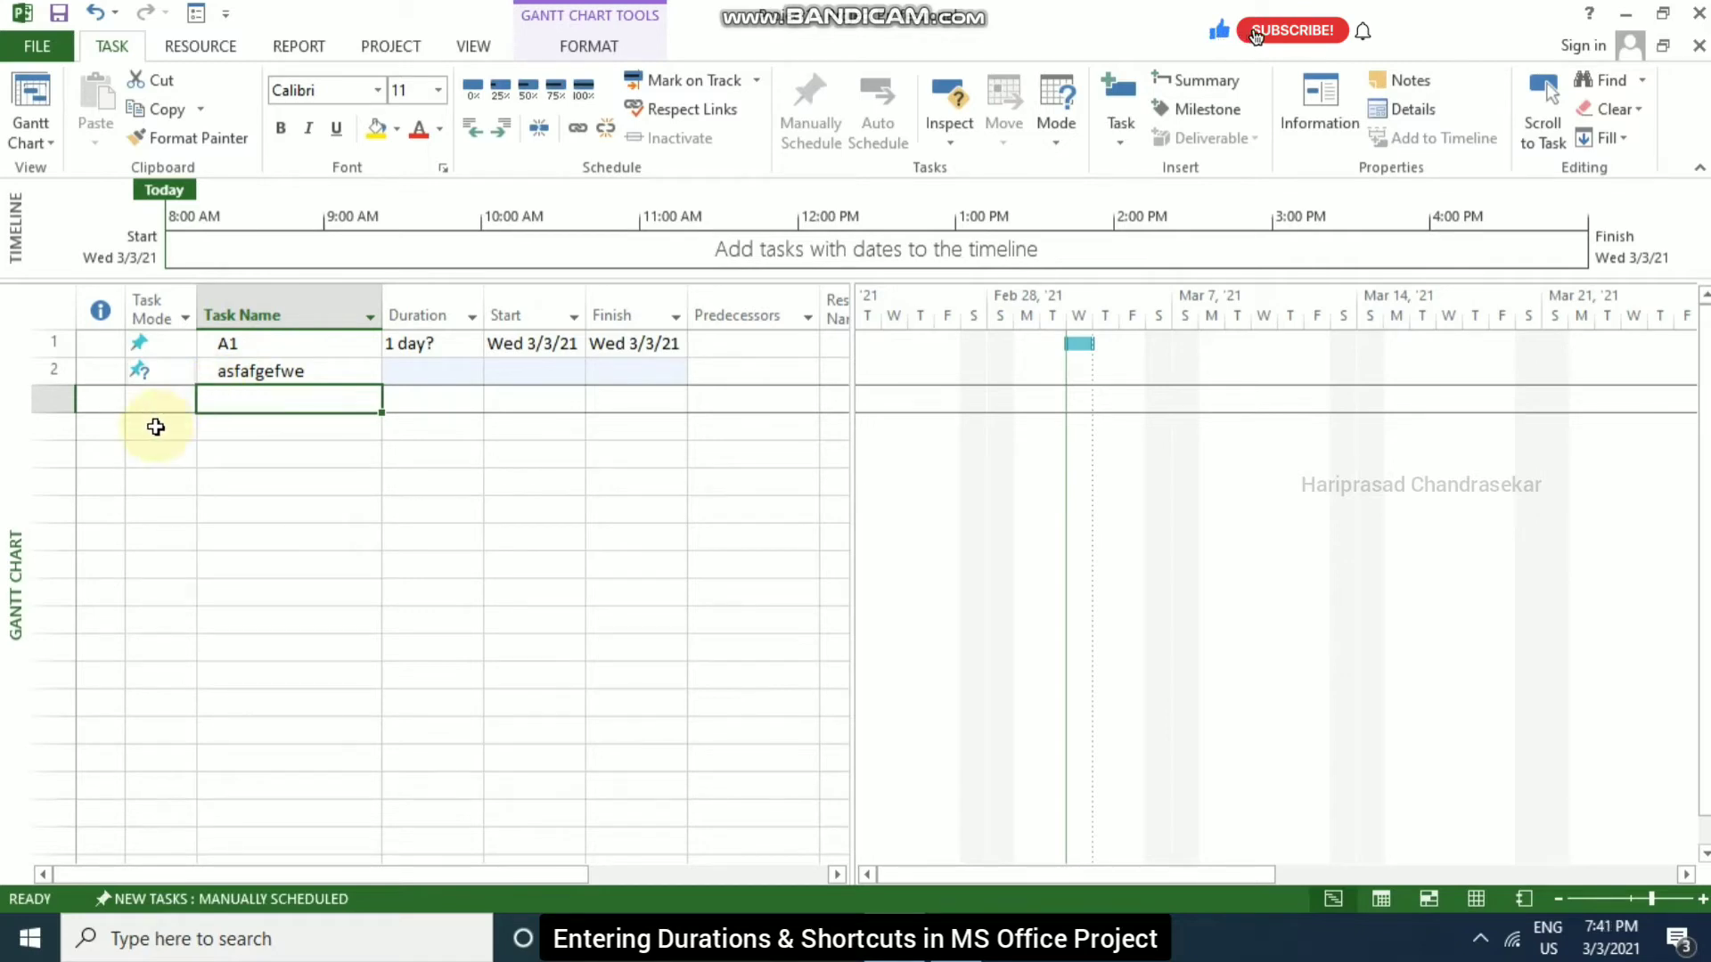
pyautogui.press('Up')
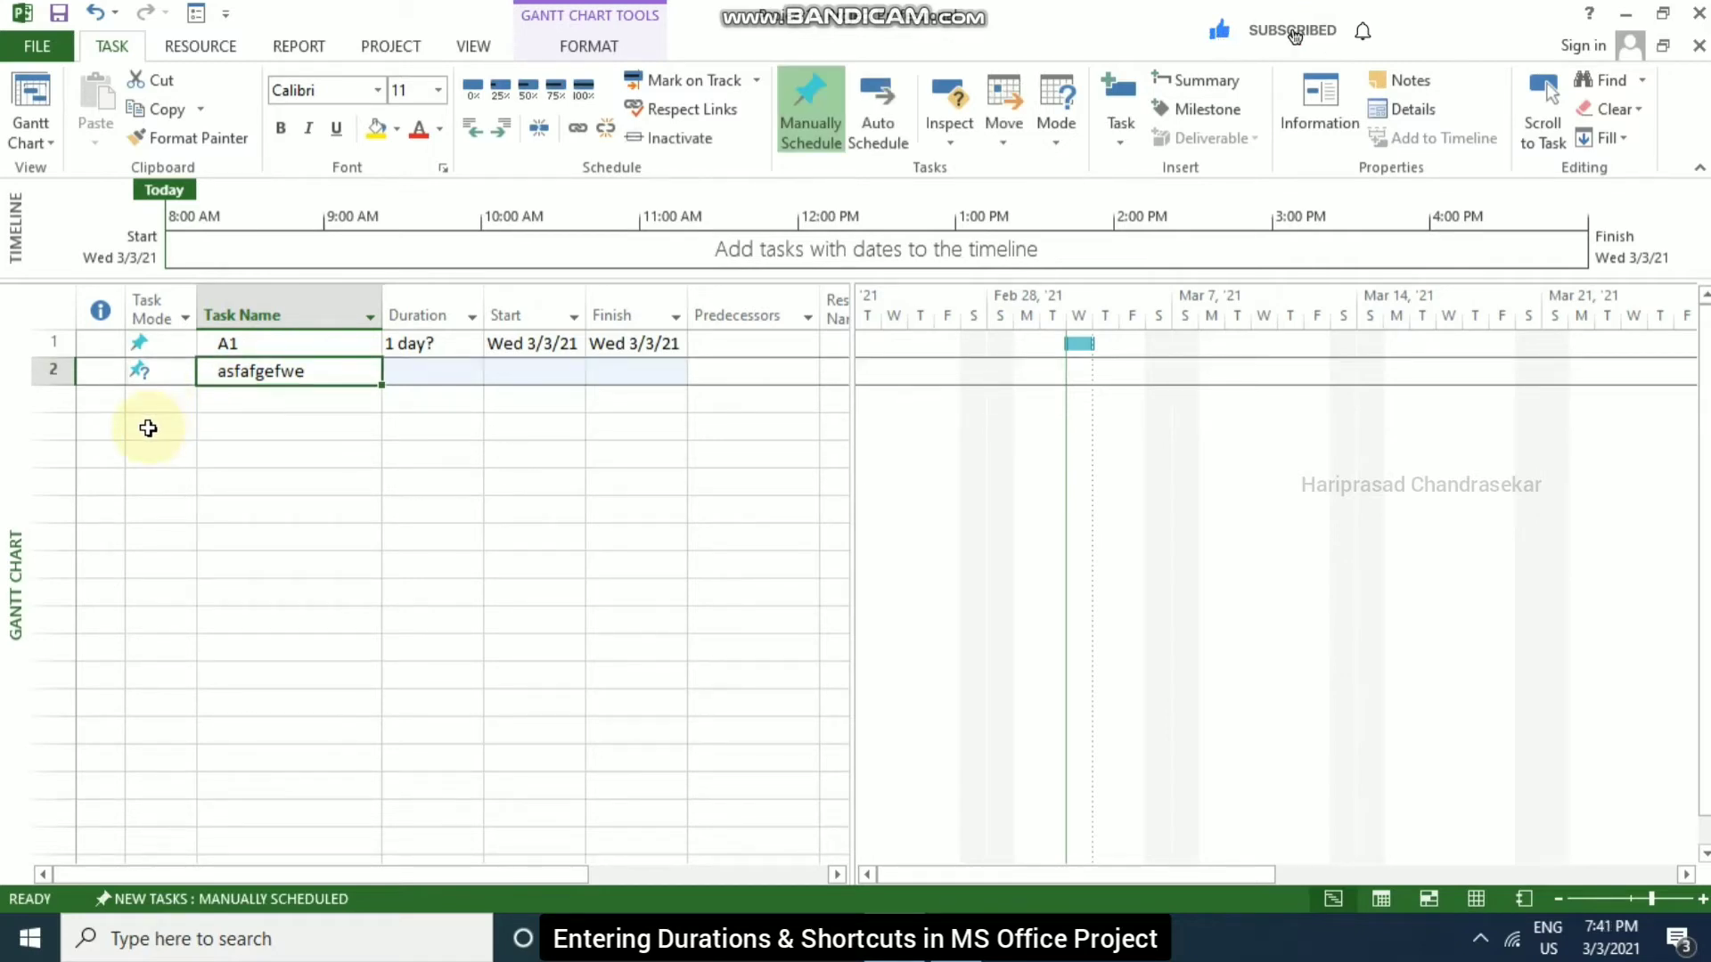
pyautogui.press('Down')
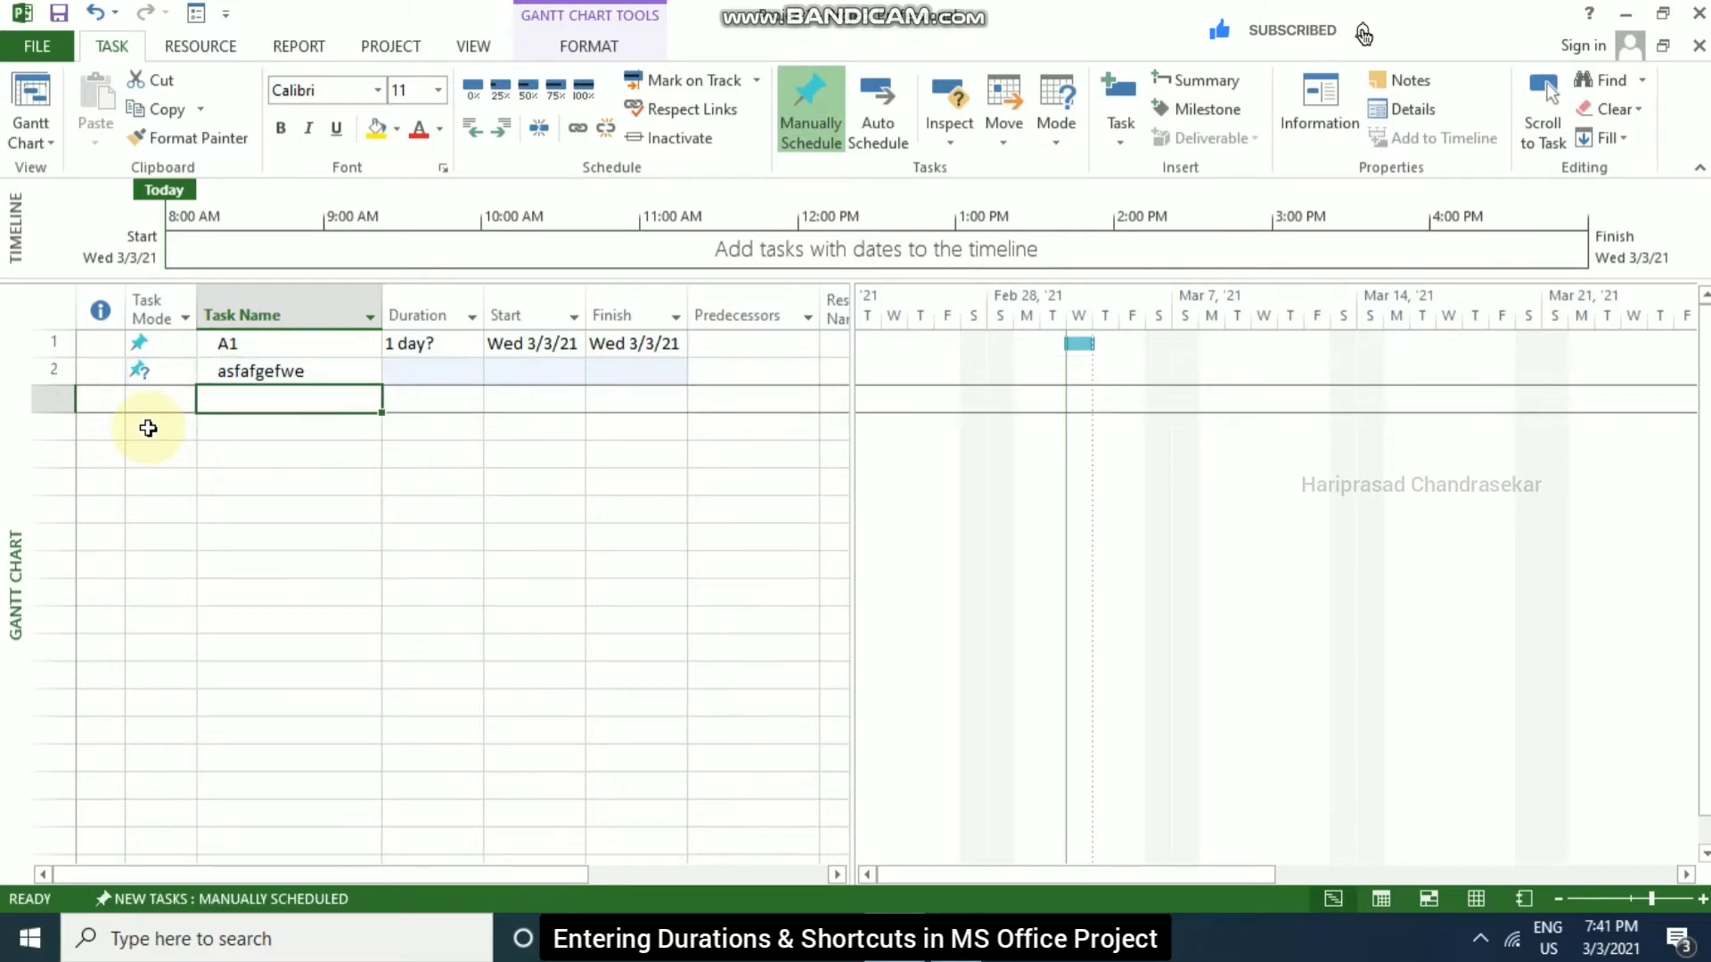
pyautogui.press('Down')
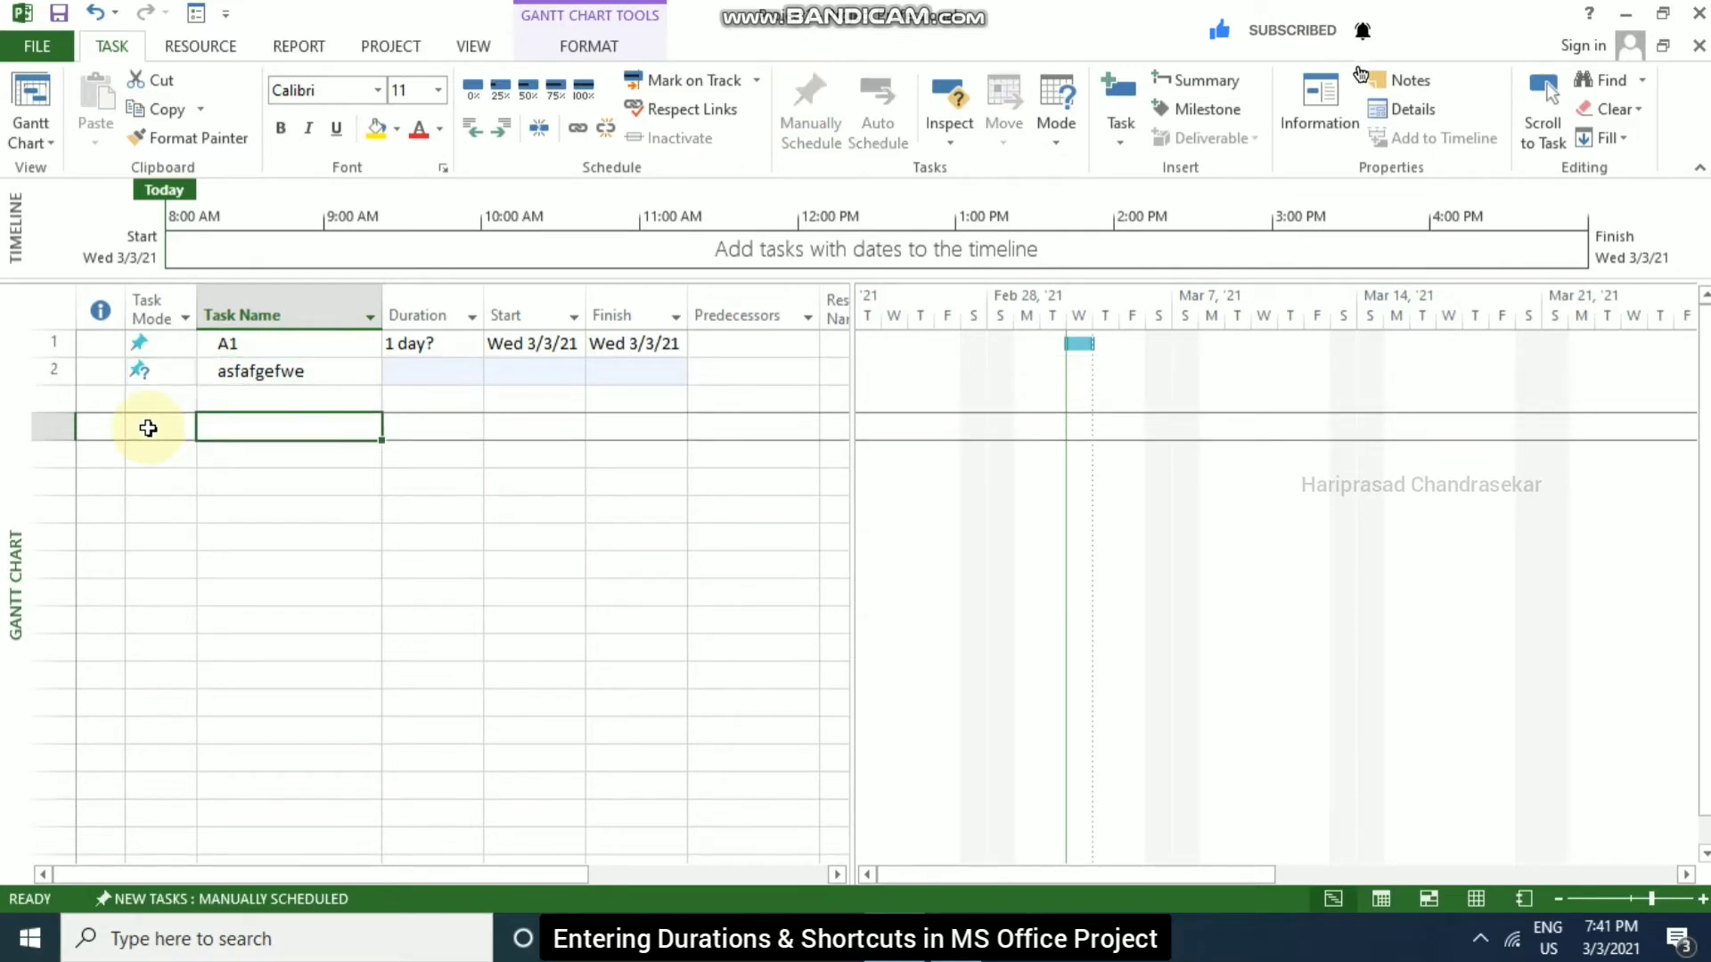
pyautogui.press('Up')
# - Edit the second task's name in place, extending it to asfafgefwefedgfewg
pyautogui.press('Up')
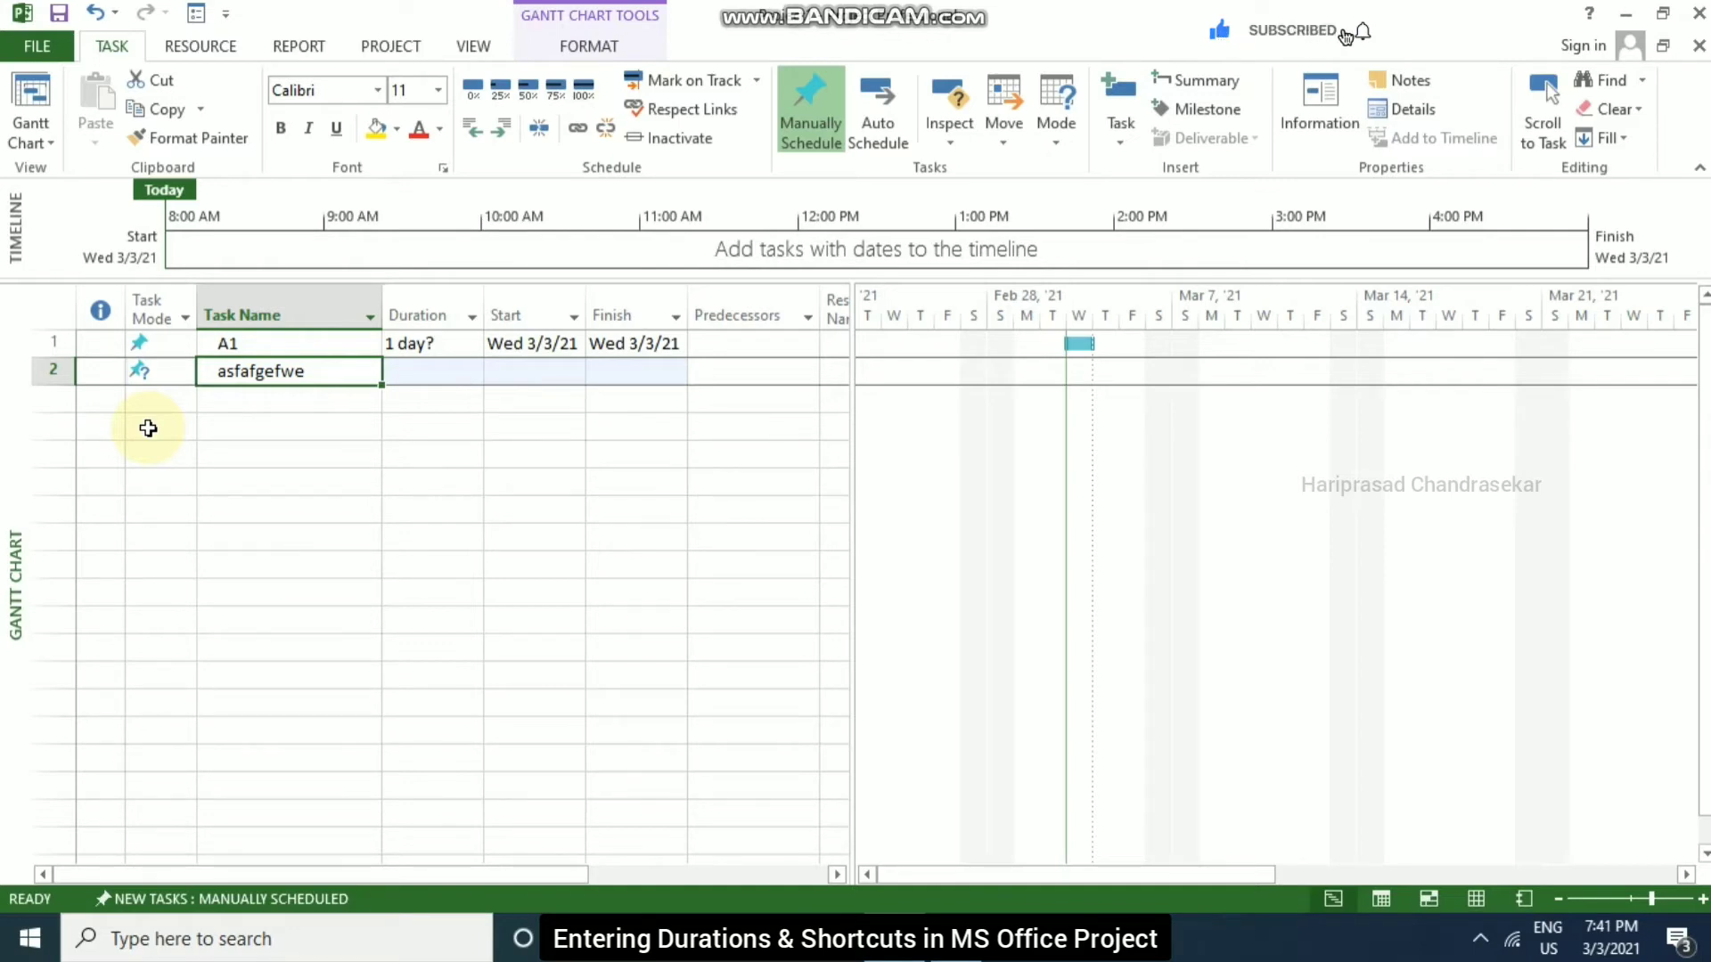
pyautogui.press('F2')
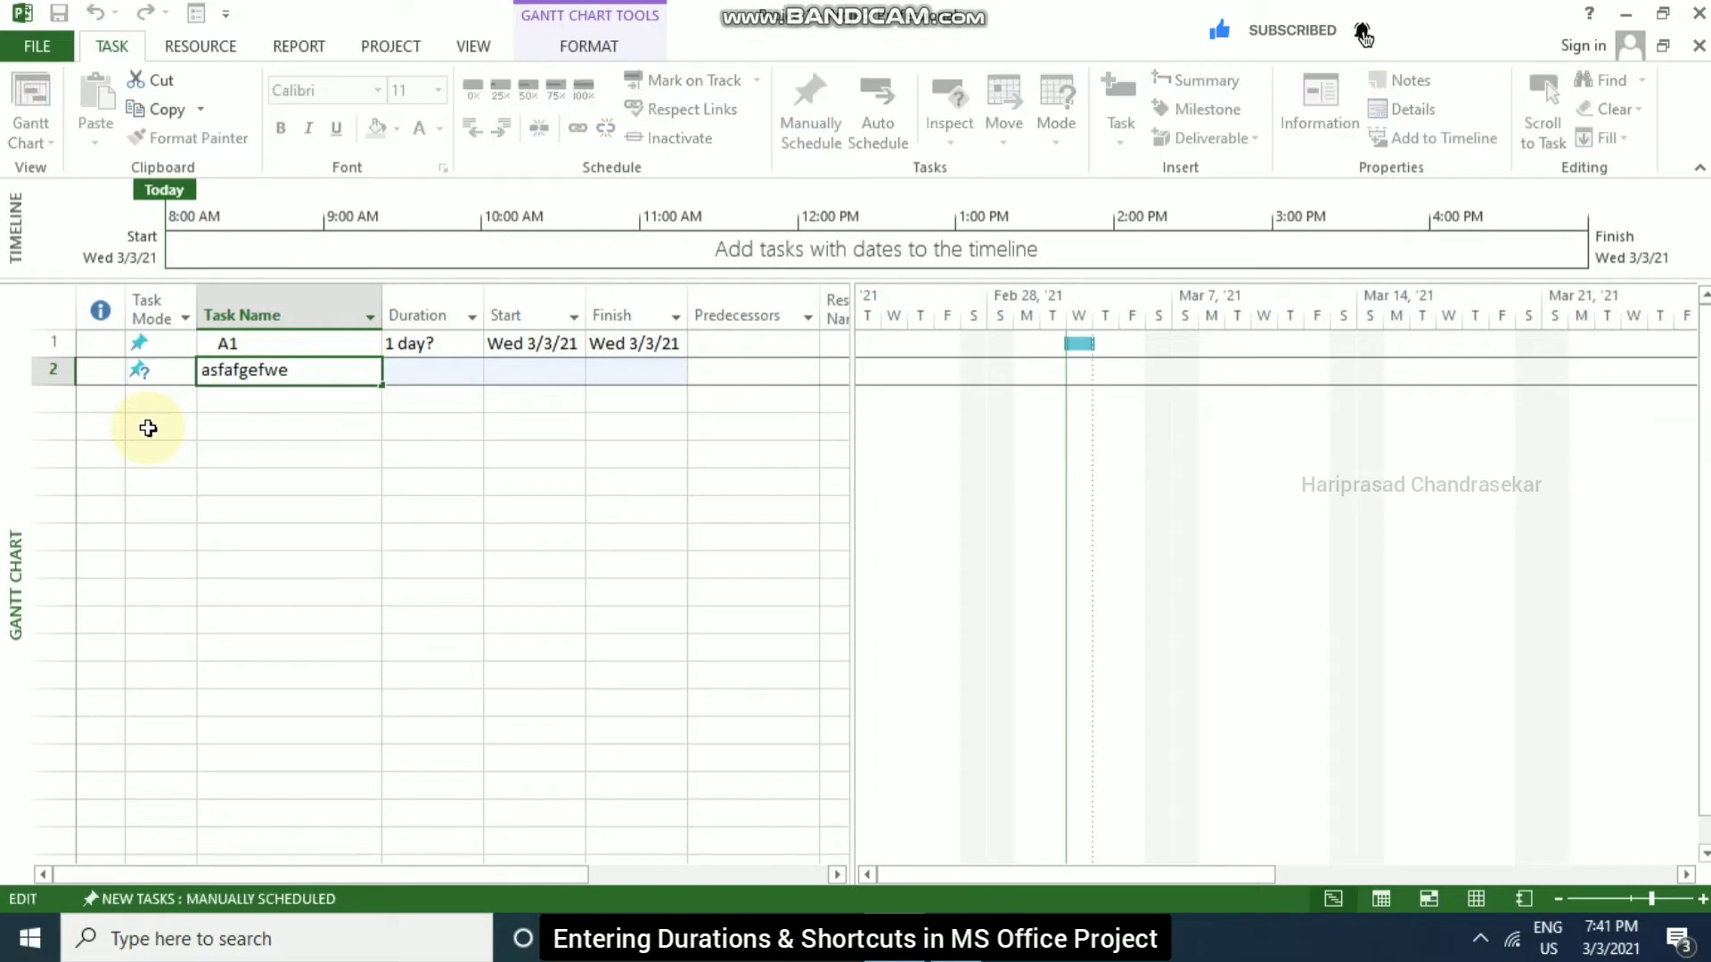
pyautogui.write('fedgfewgwe')
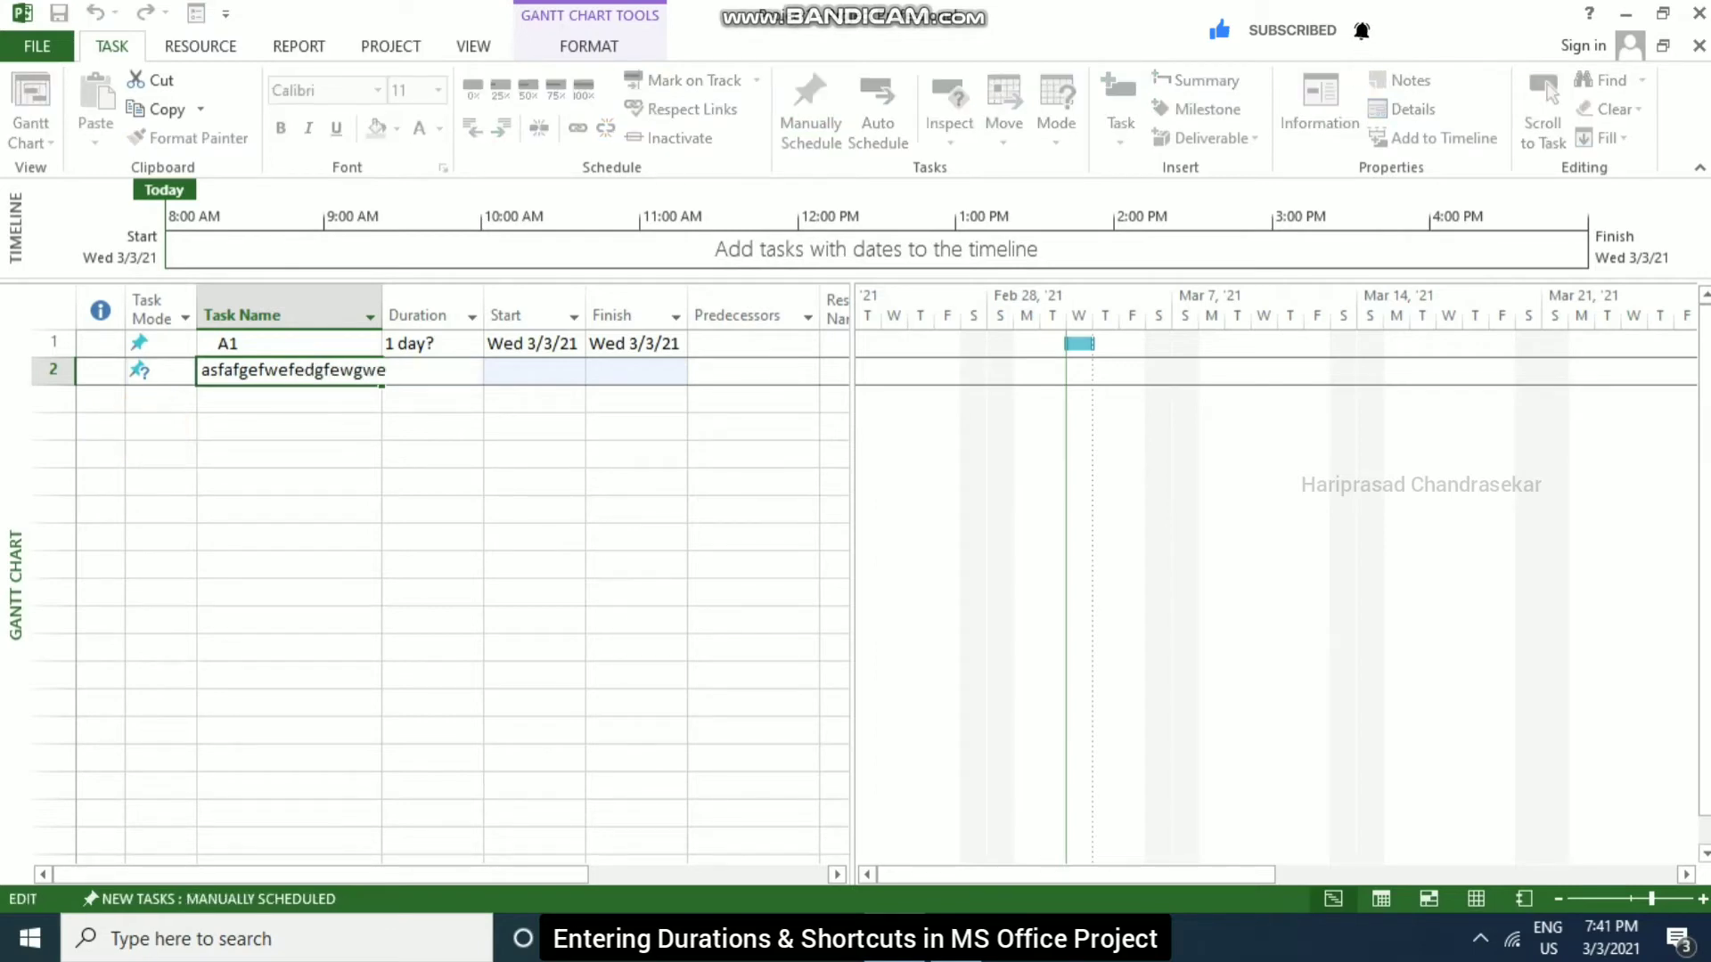
pyautogui.press('BackSpace')
pyautogui.press('BackSpace')
pyautogui.press('Return')
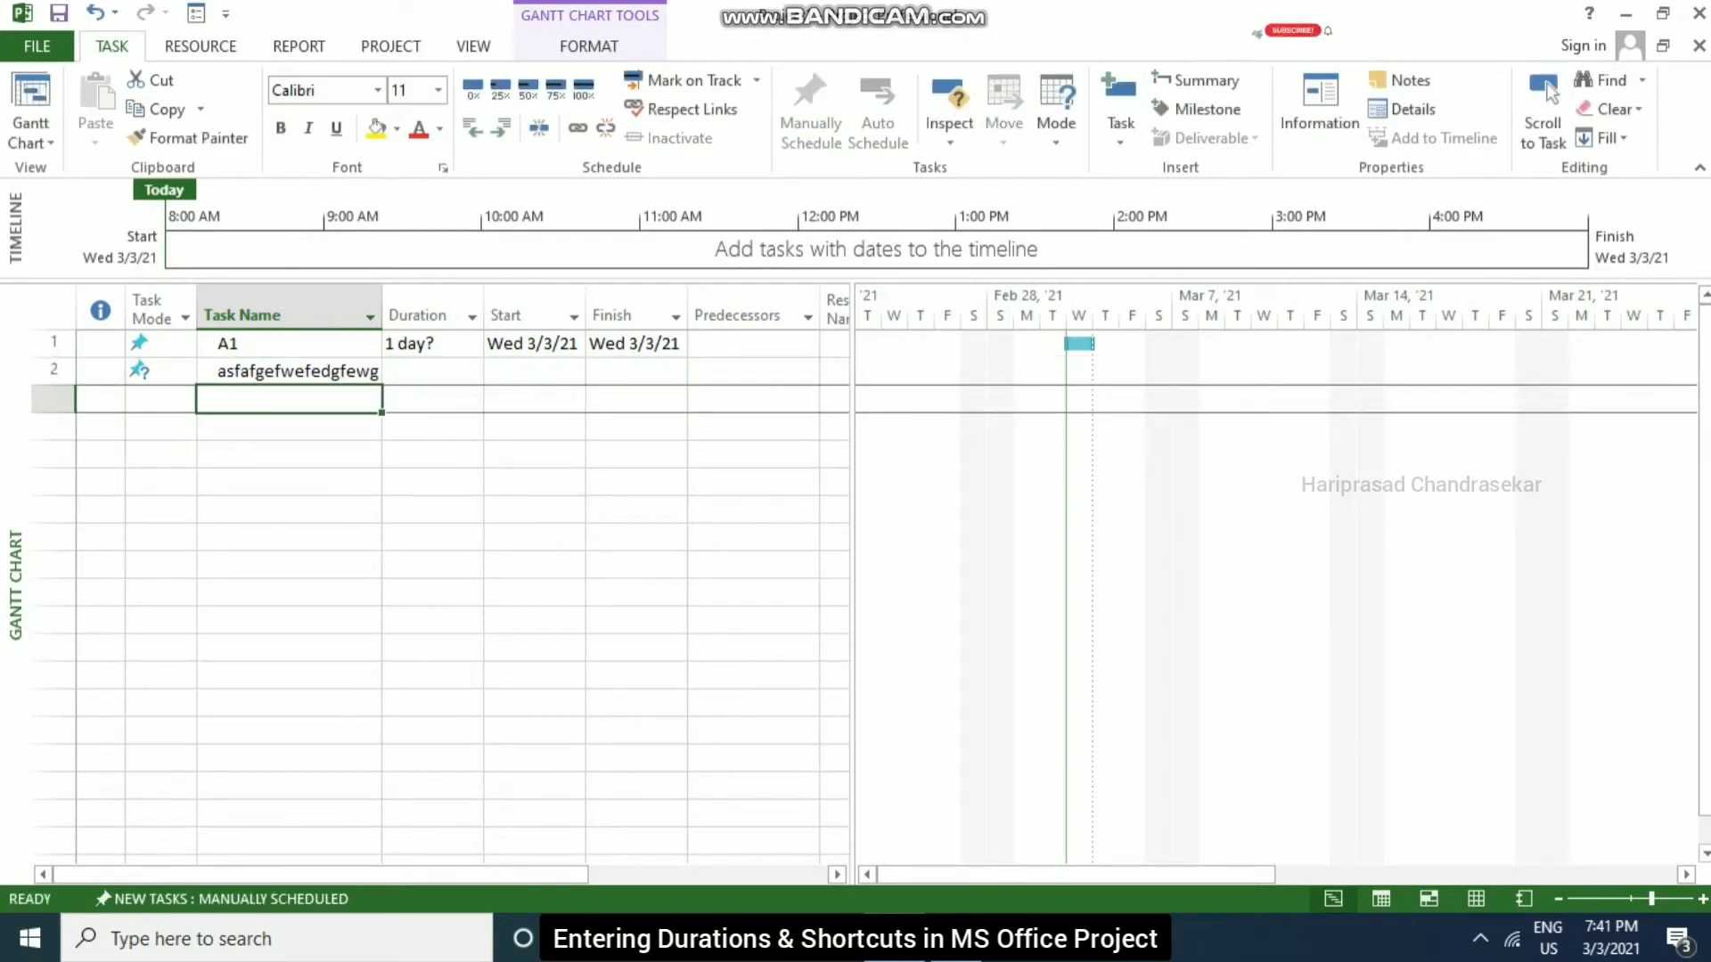
# - Edit the second task's existing name again, shortening it to asfafgefwefe
pyautogui.click(289, 371)
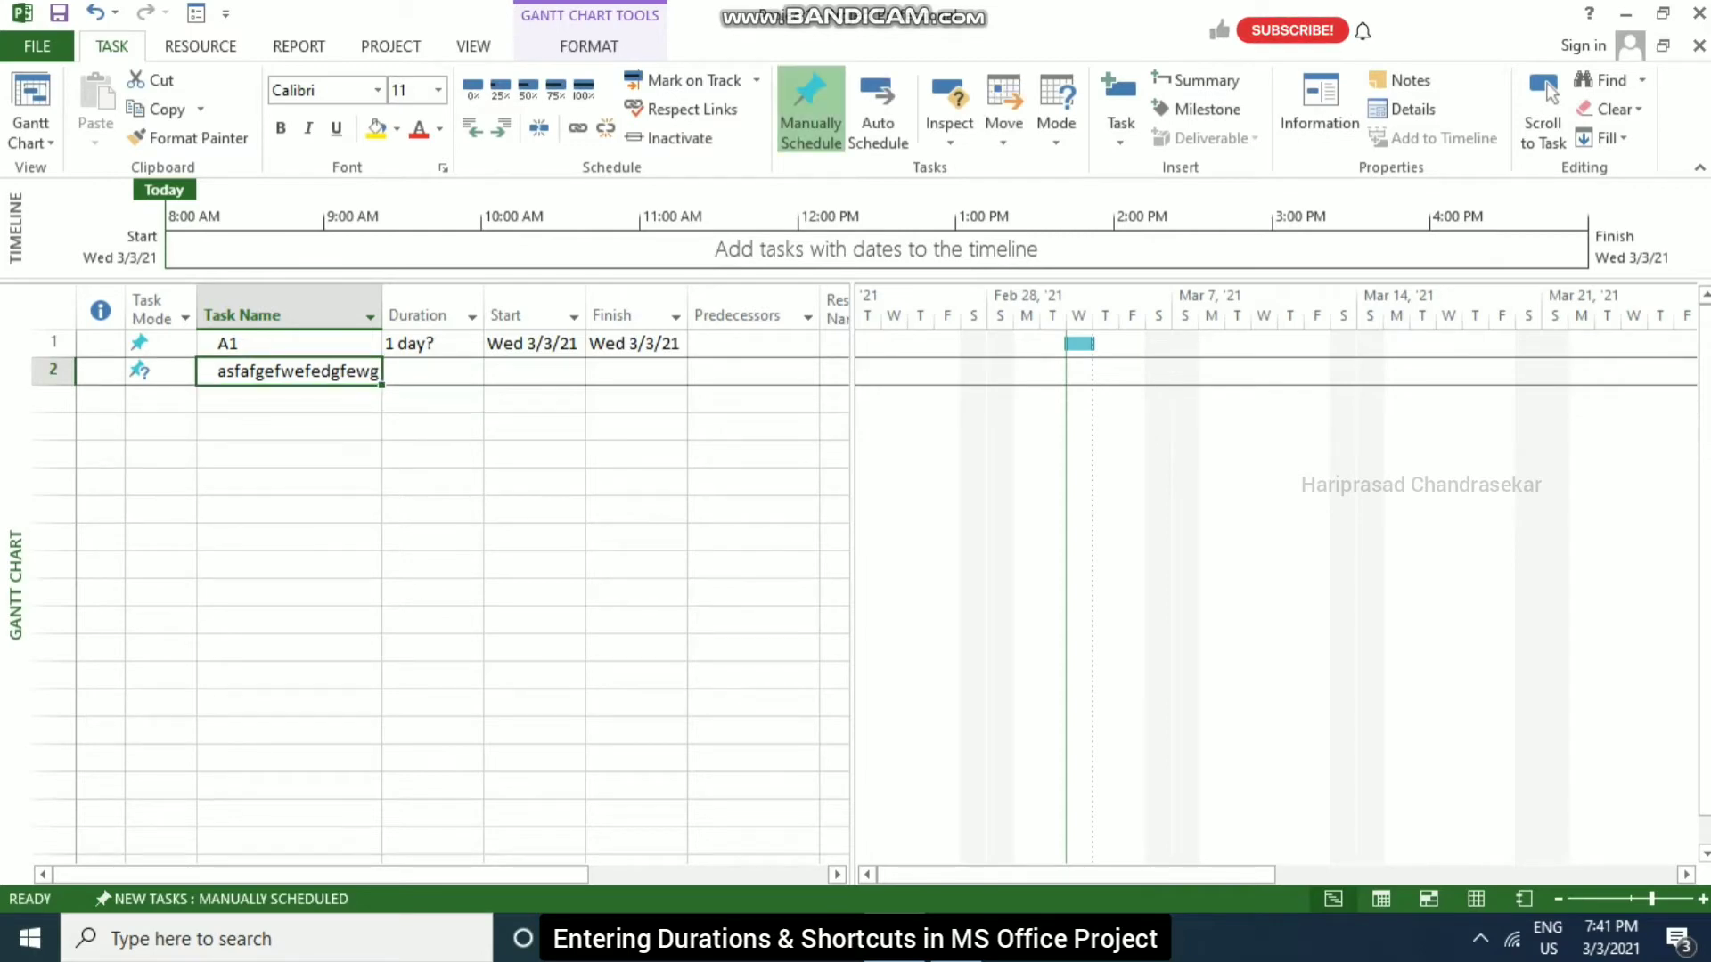
pyautogui.press('F2')
pyautogui.write('we')
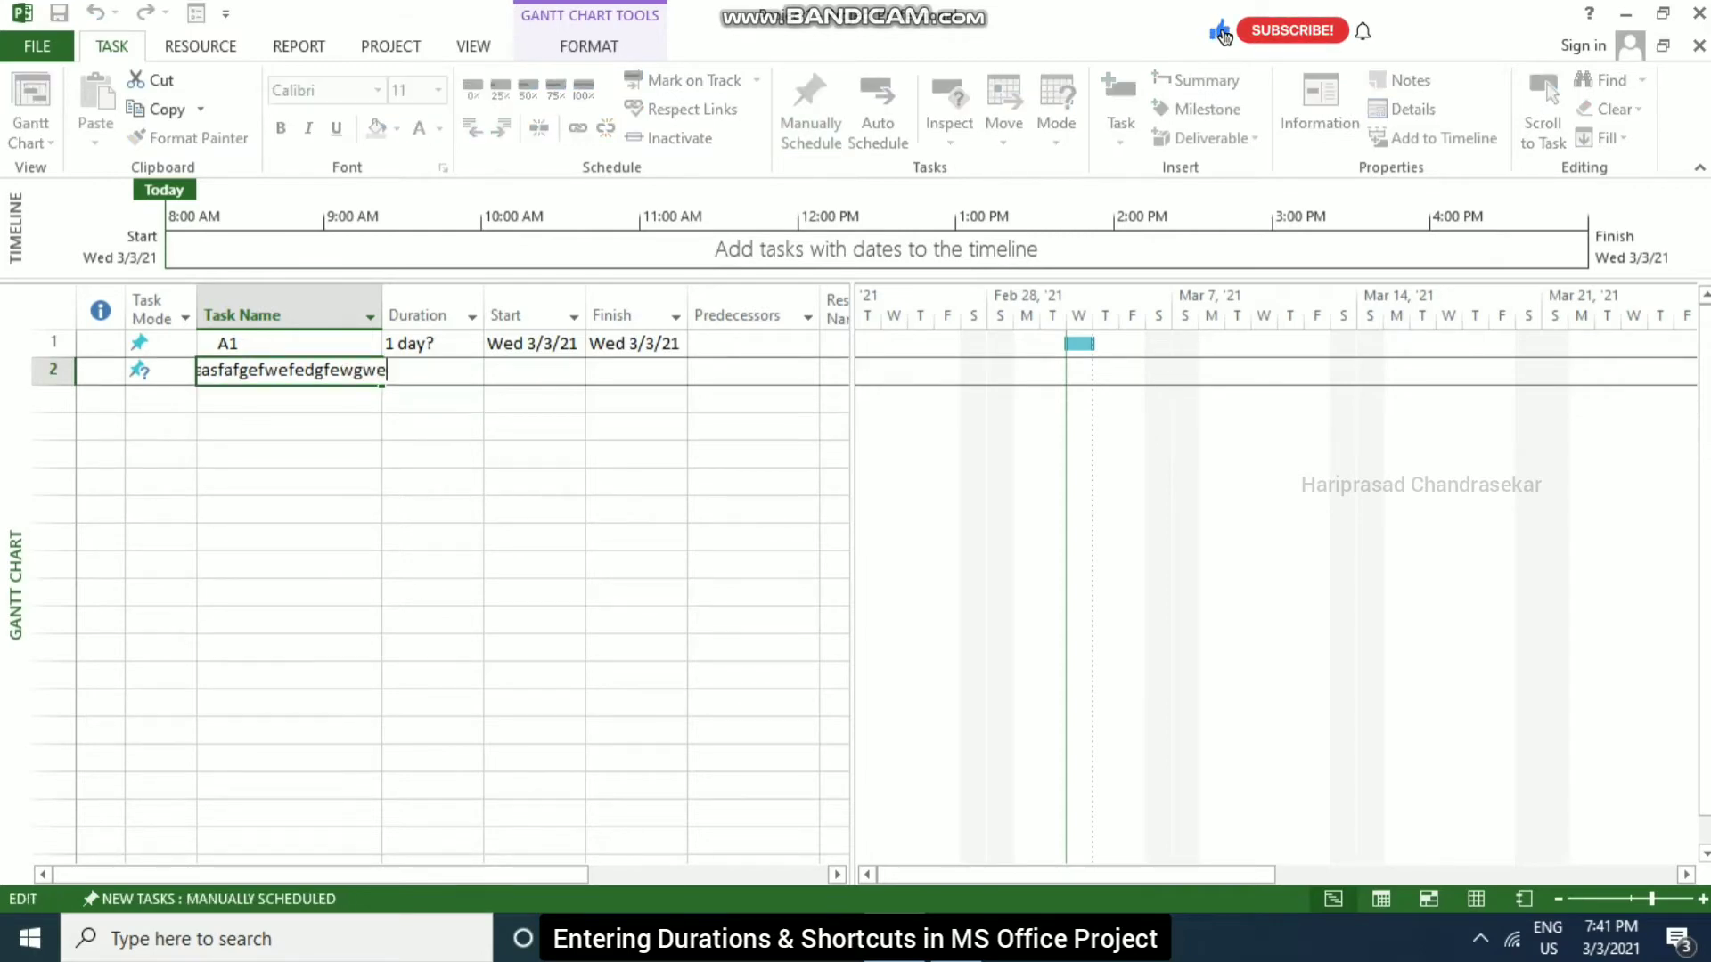
pyautogui.press('BackSpace')
pyautogui.press('BackSpace')
pyautogui.press('BackSpace')
pyautogui.press('BackSpace')
pyautogui.press('BackSpace')
pyautogui.press('BackSpace')
pyautogui.press('BackSpace')
pyautogui.press('BackSpace')
pyautogui.press('Return')
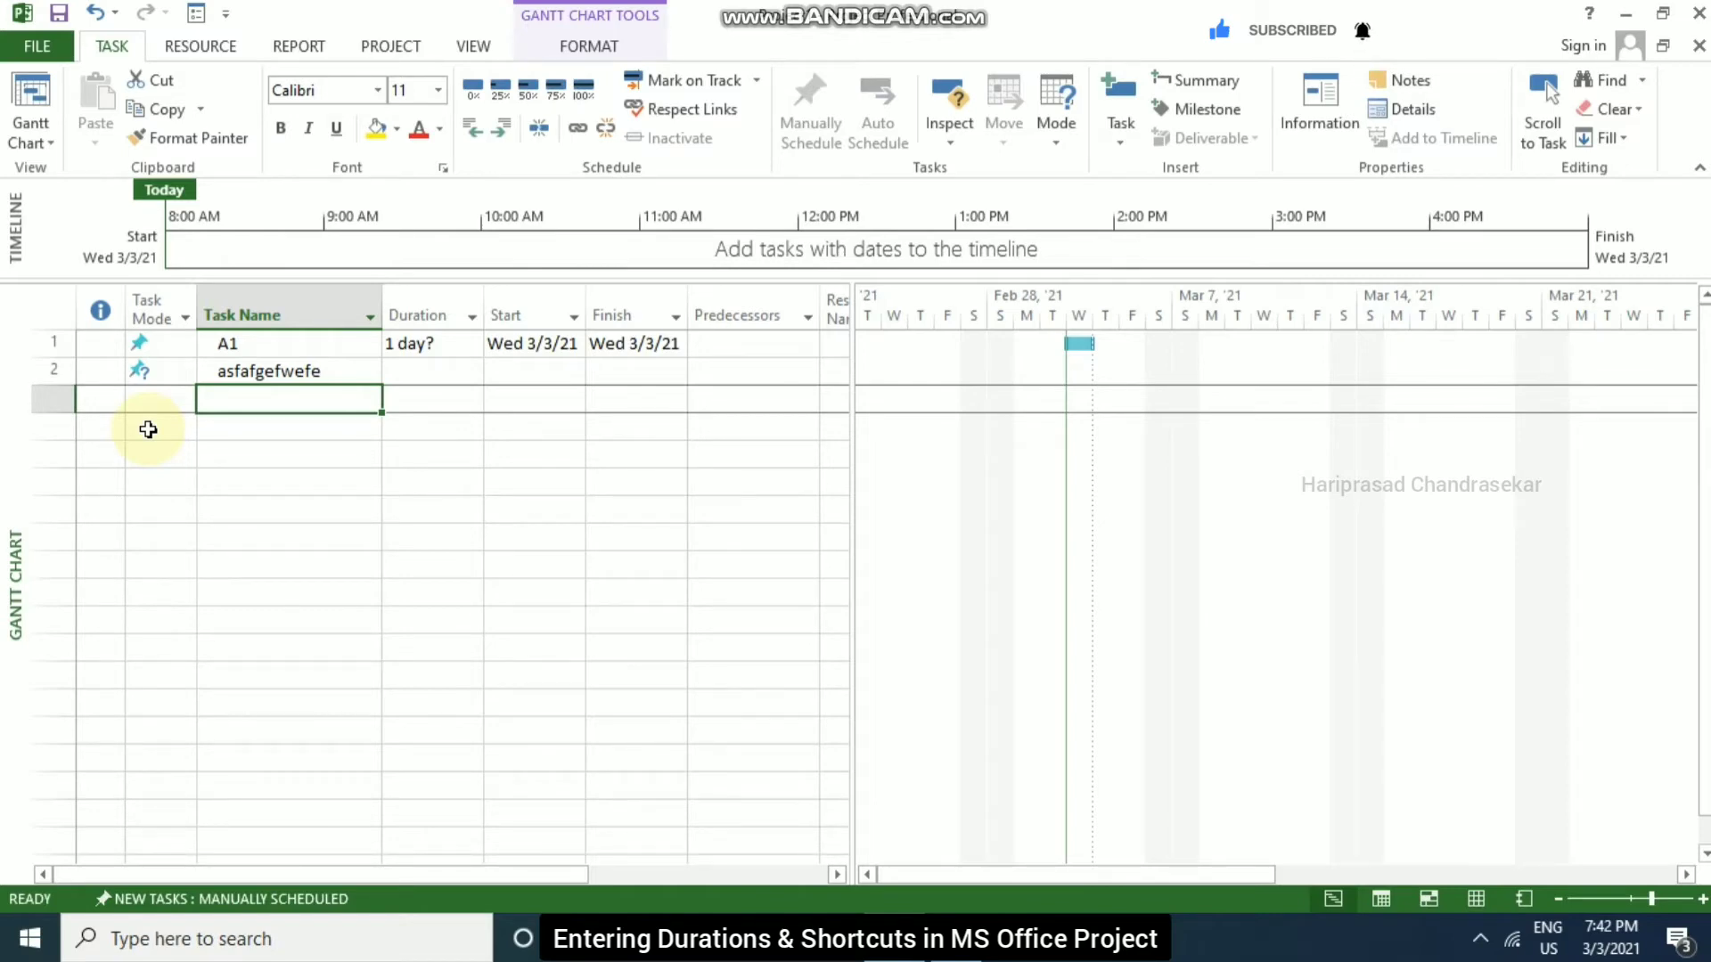
# - View the Project Information settings for Project1 twice, cancelling each time without changes
pyautogui.press('alt')
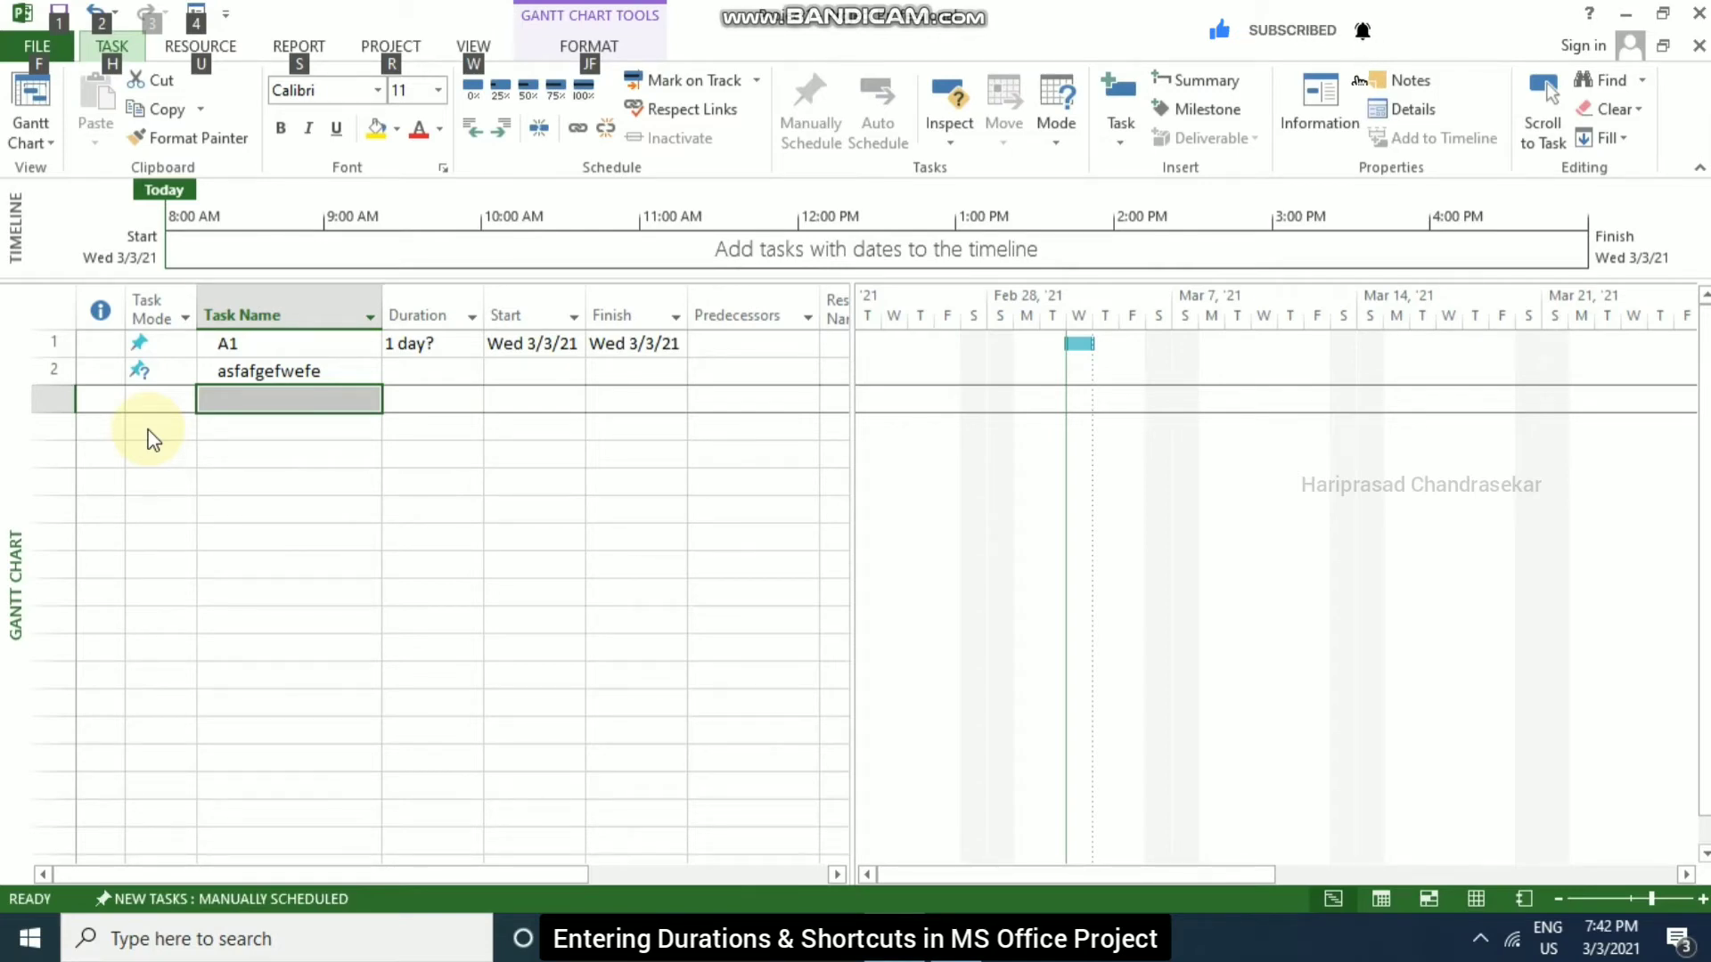
pyautogui.press('r')
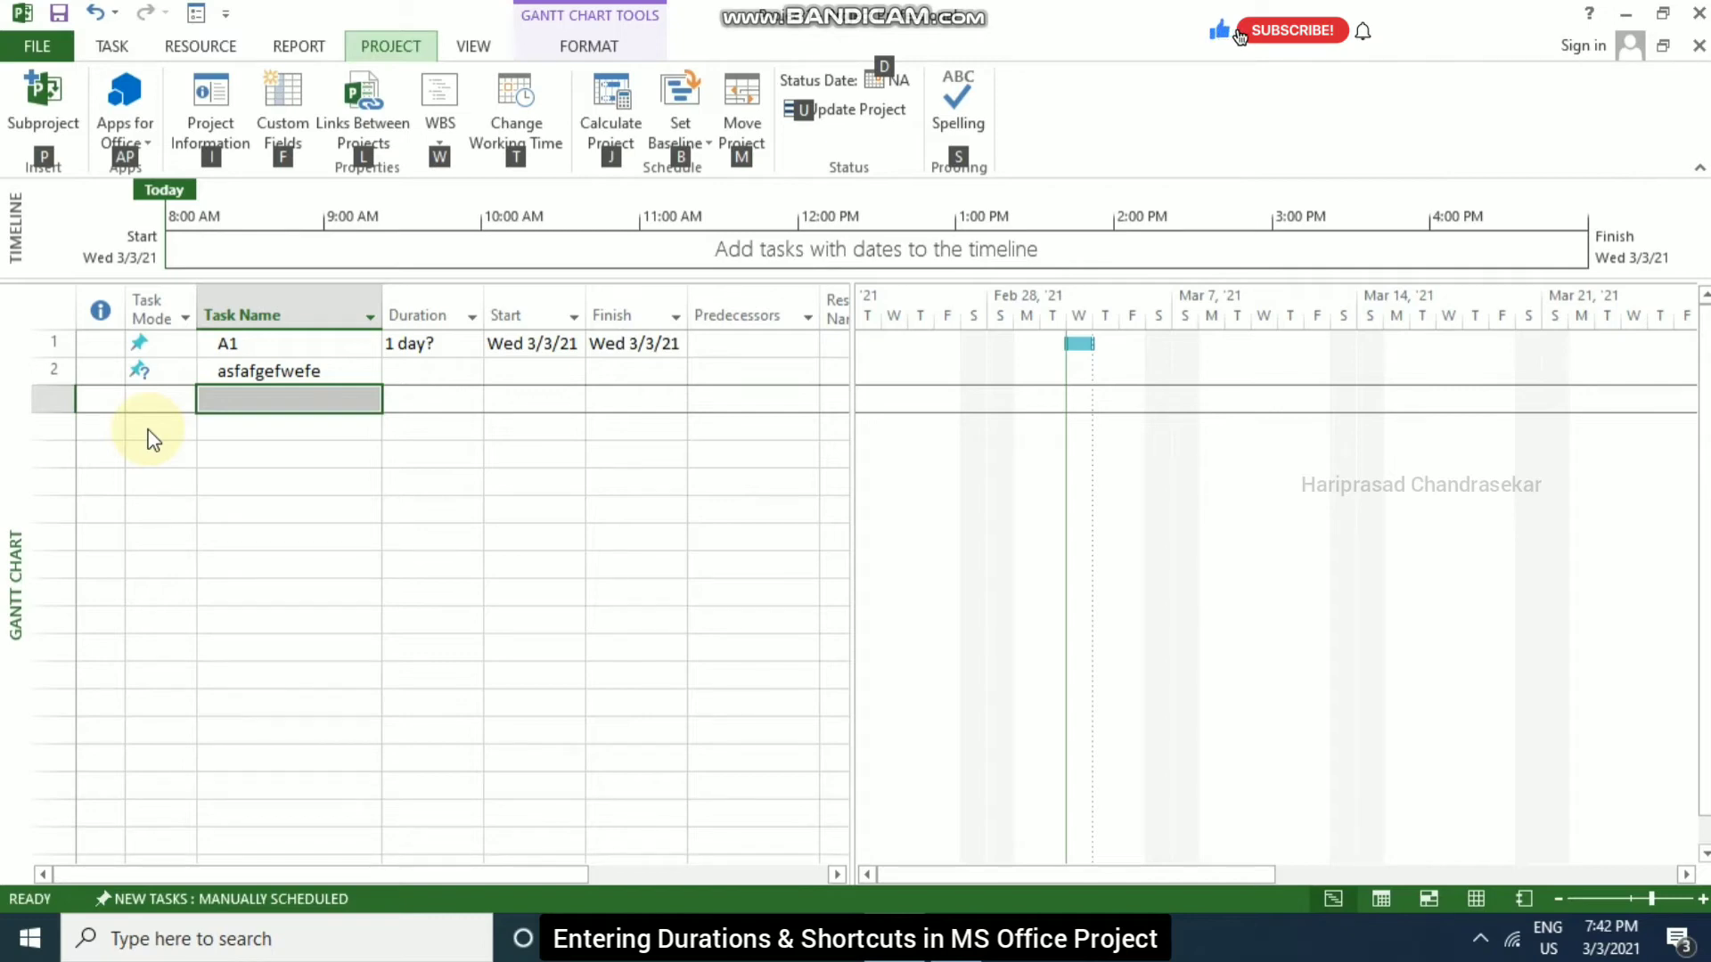
pyautogui.press('i')
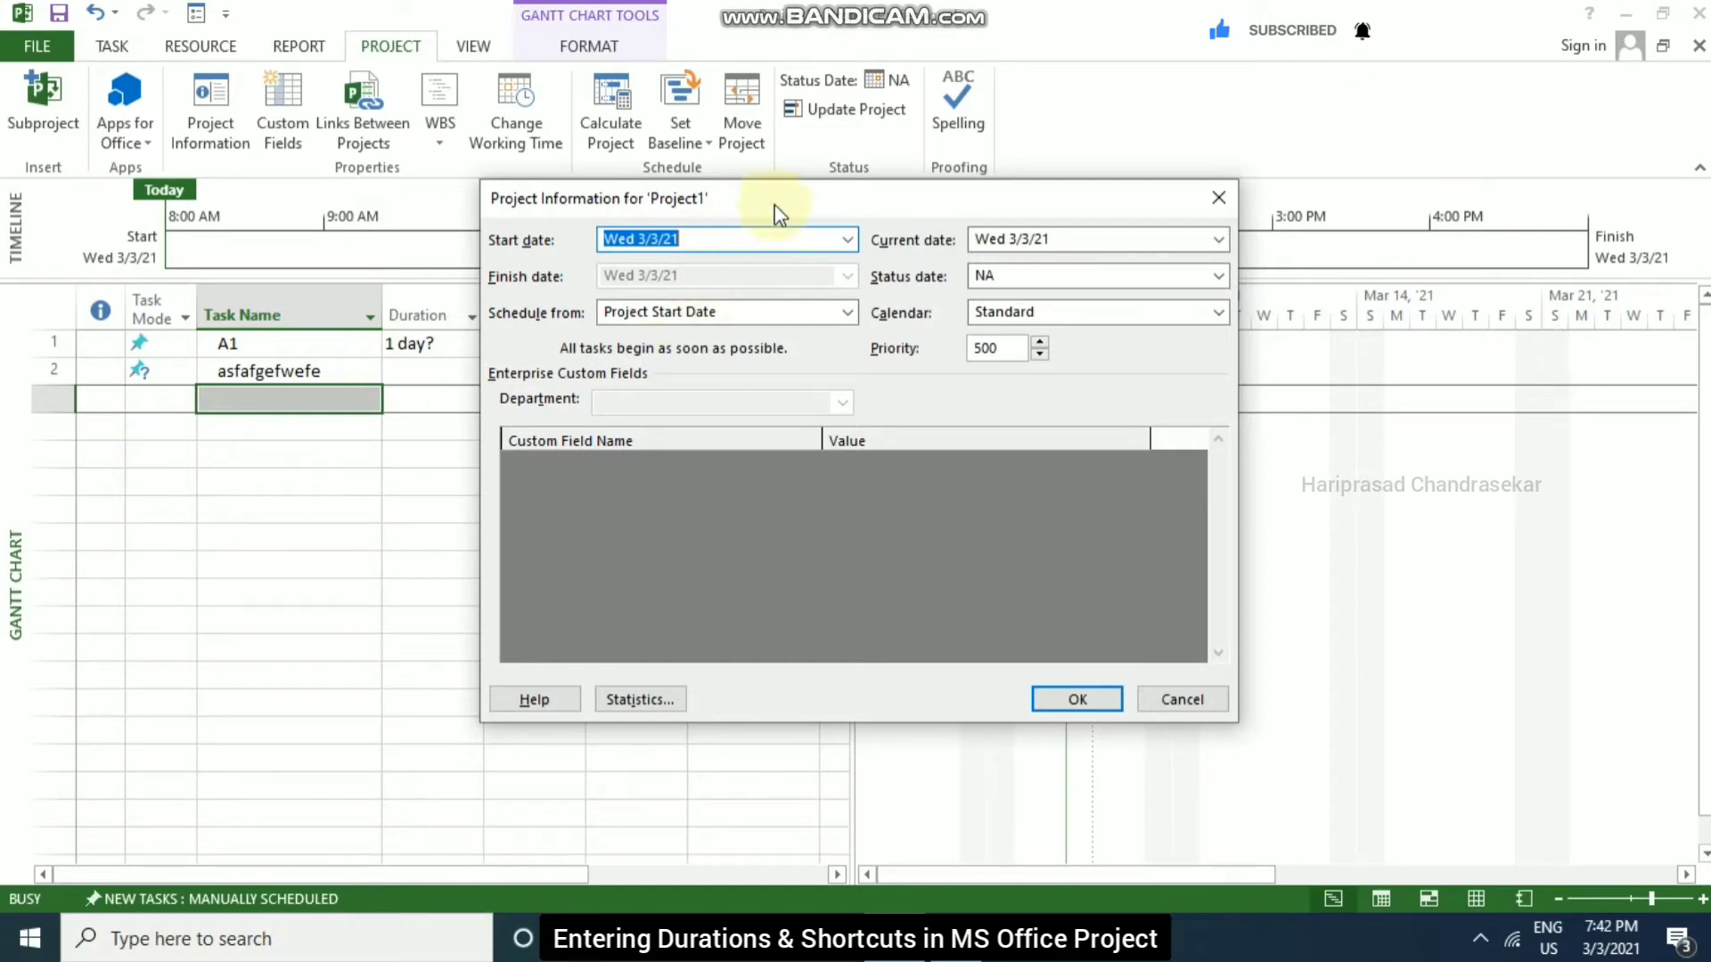
pyautogui.click(1209, 701)
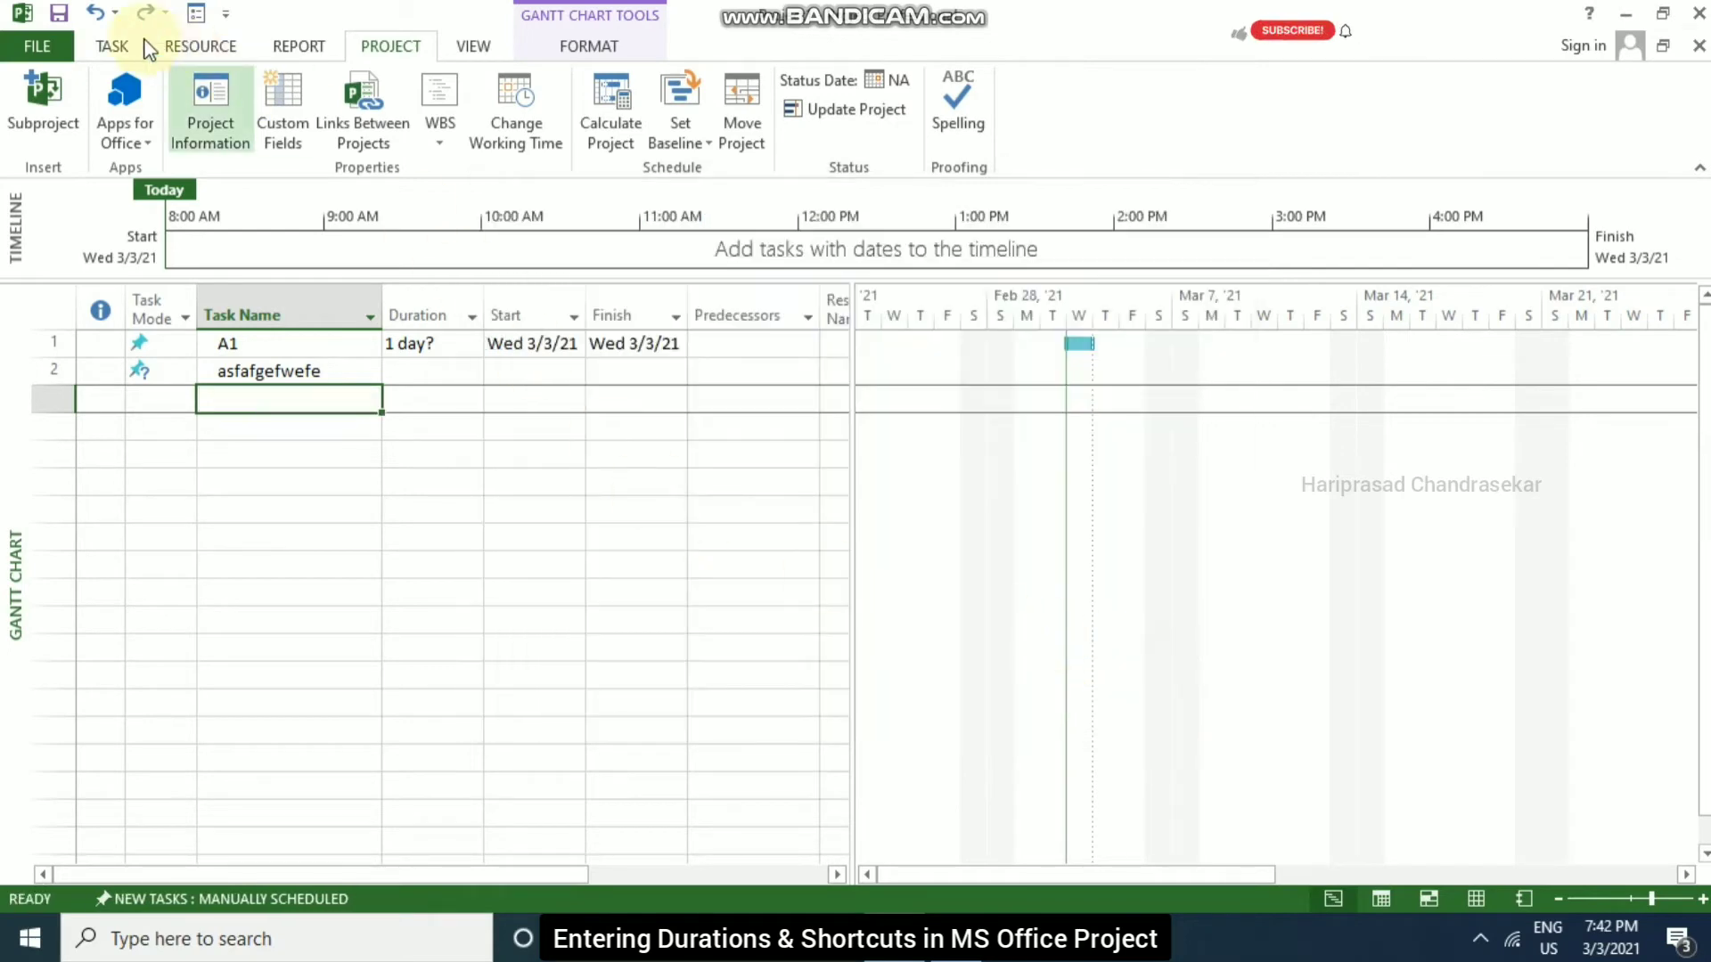
pyautogui.click(116, 54)
pyautogui.press('alt')
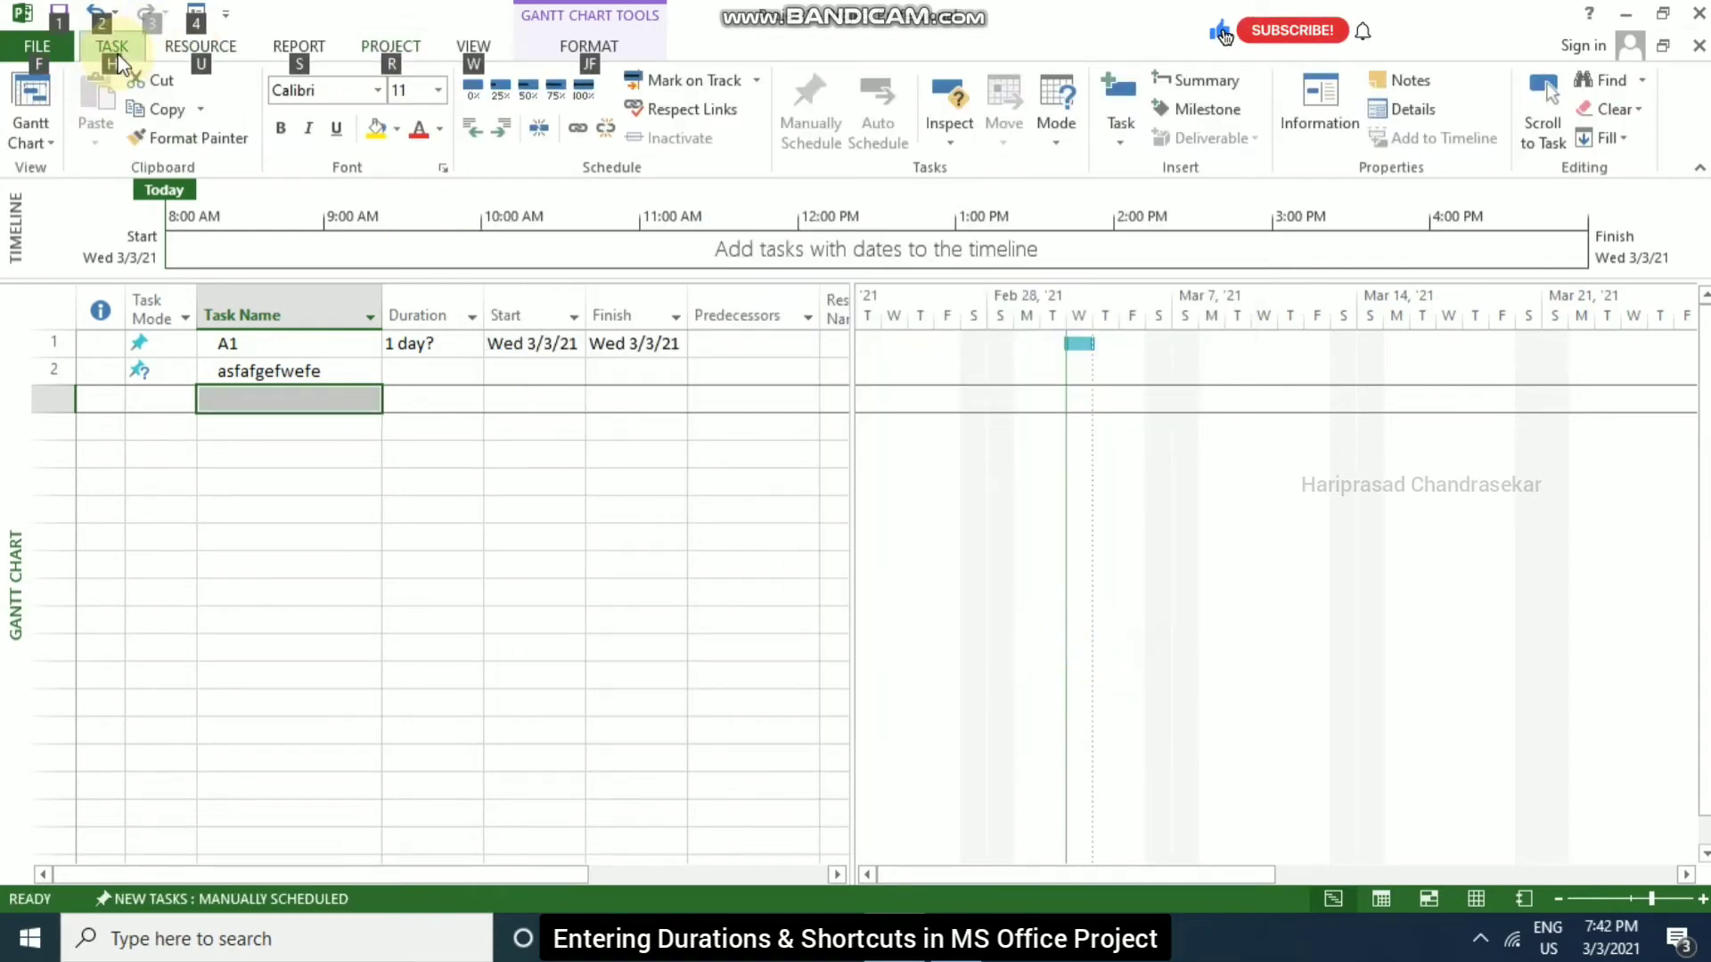
pyautogui.press('r')
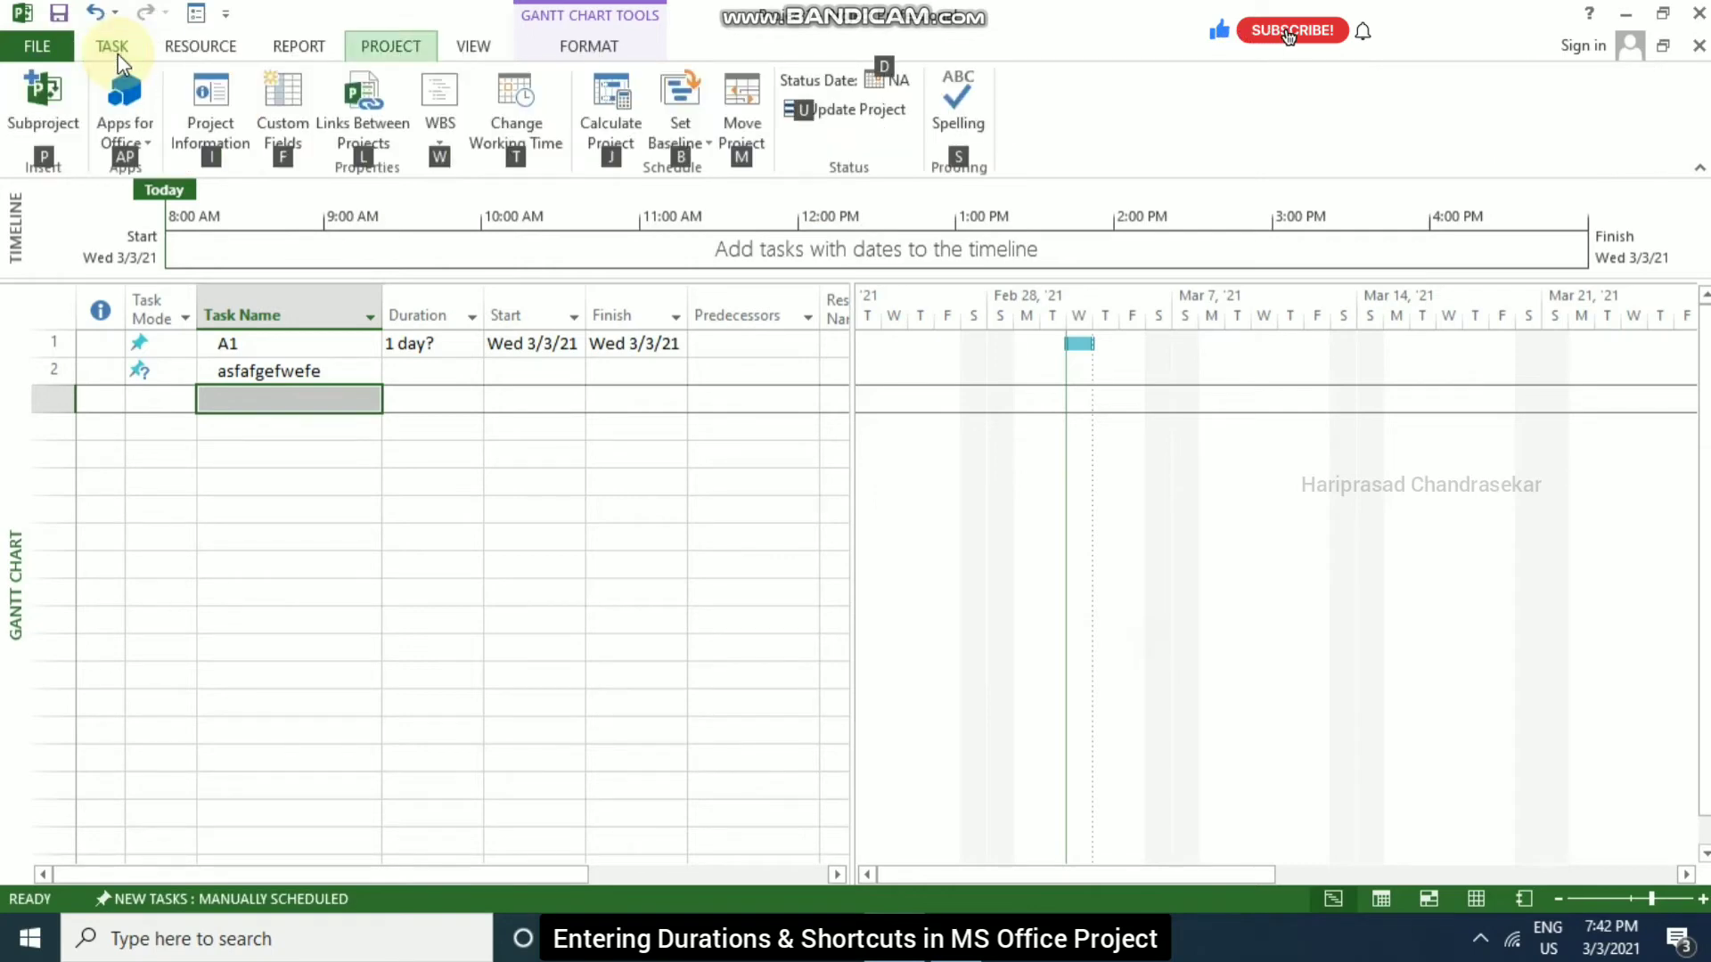
pyautogui.press('i')
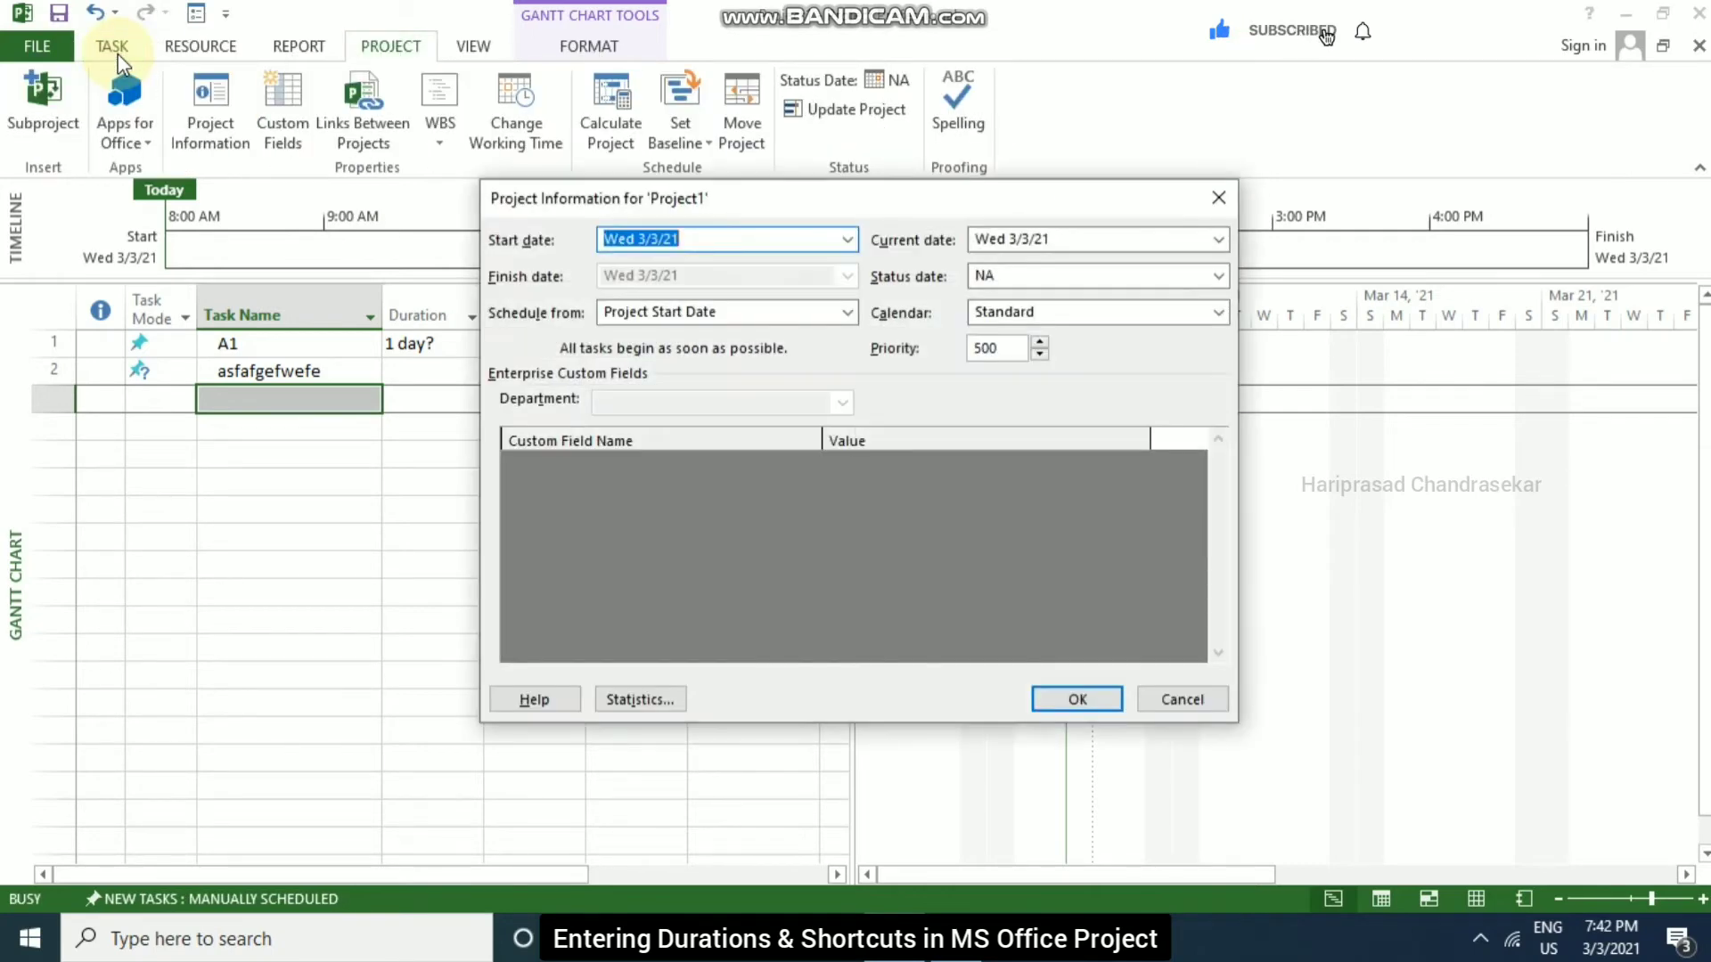
pyautogui.click(1190, 704)
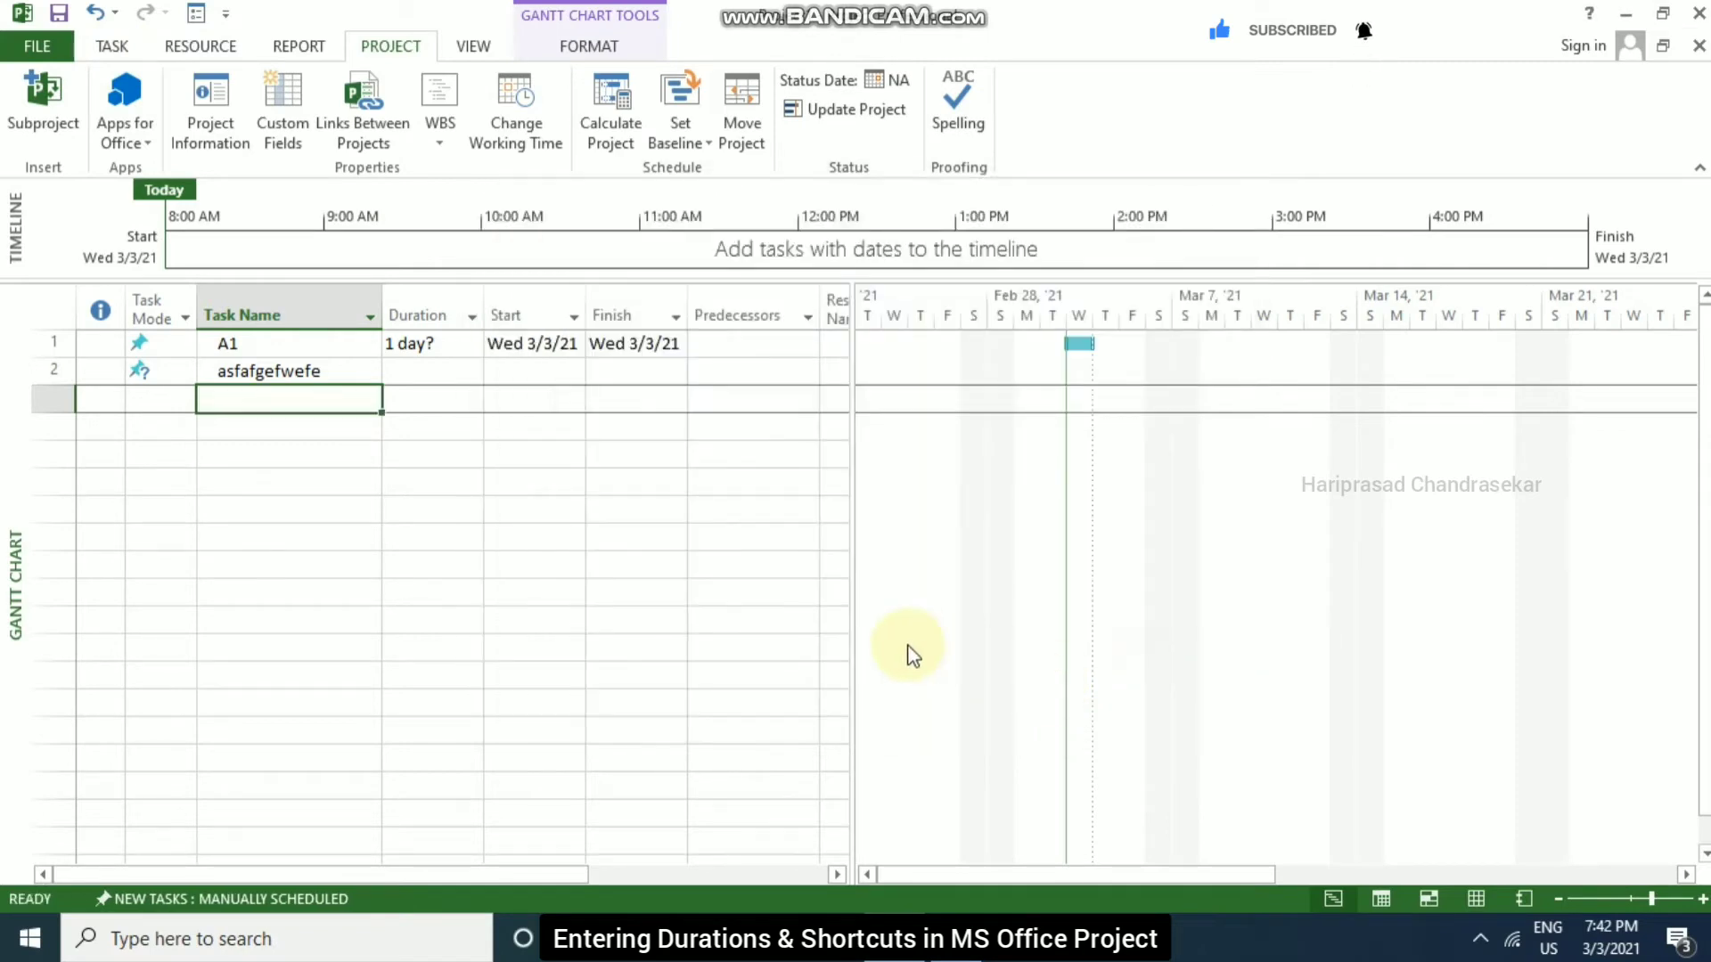
# - Bring up the Project Information settings once more and dismiss them without changes
pyautogui.hotkey('alt', 'p')
pyautogui.press('i')
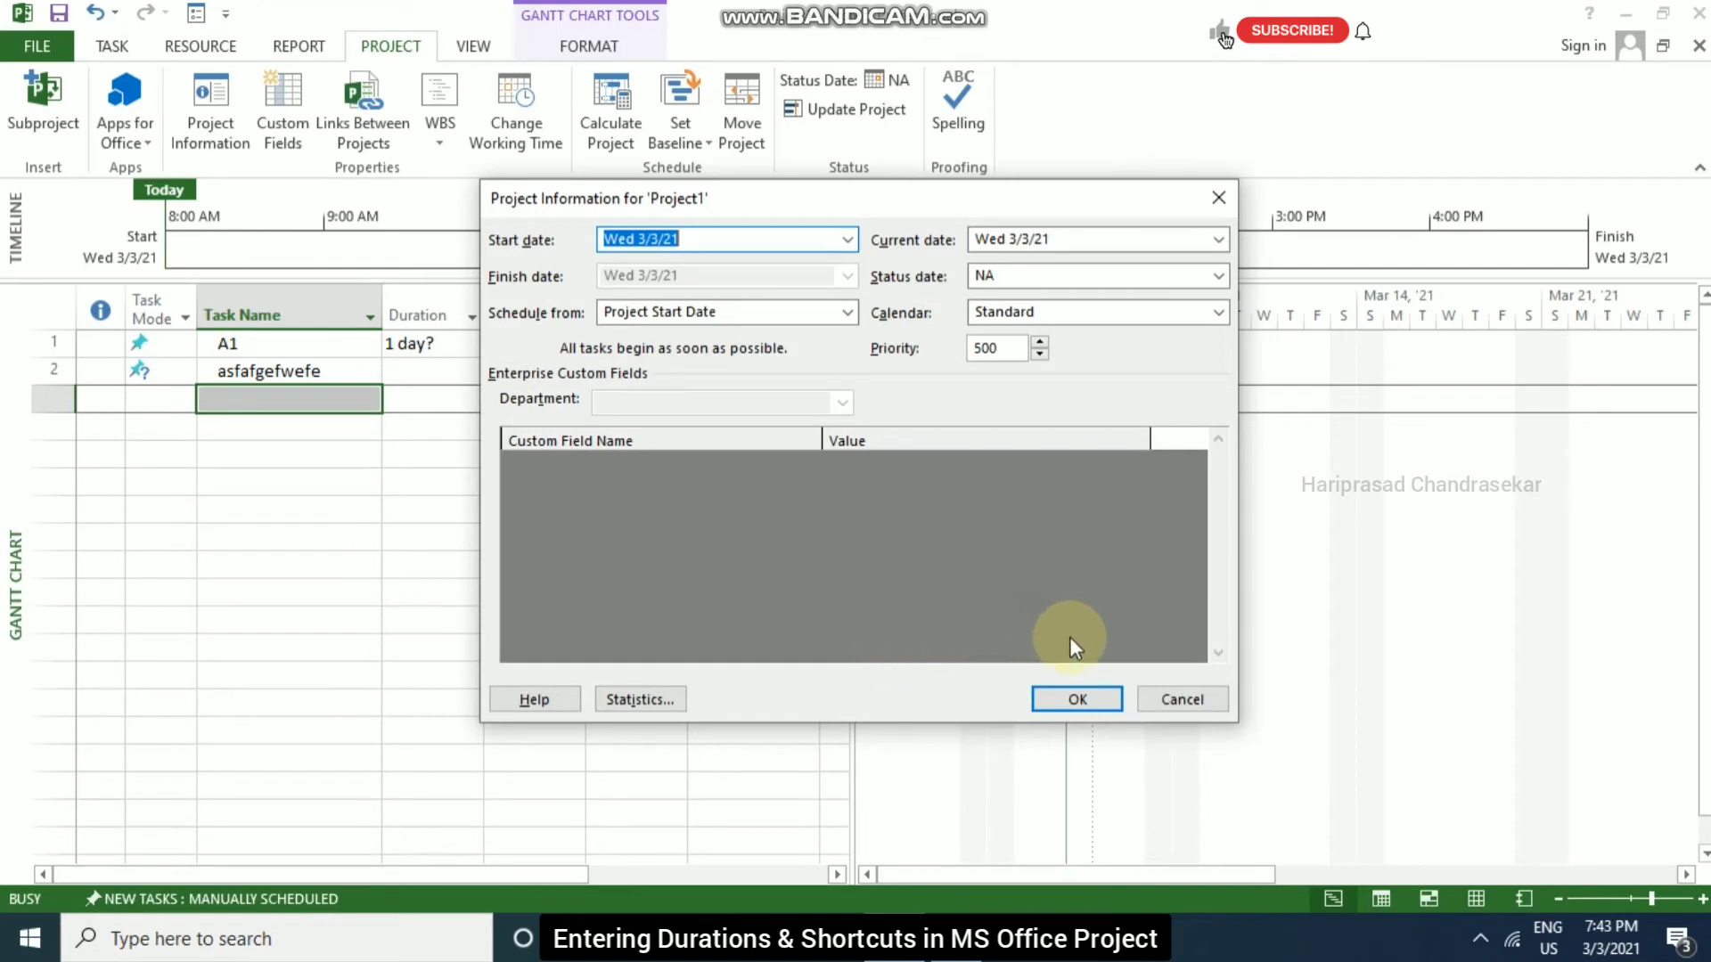
pyautogui.click(1189, 709)
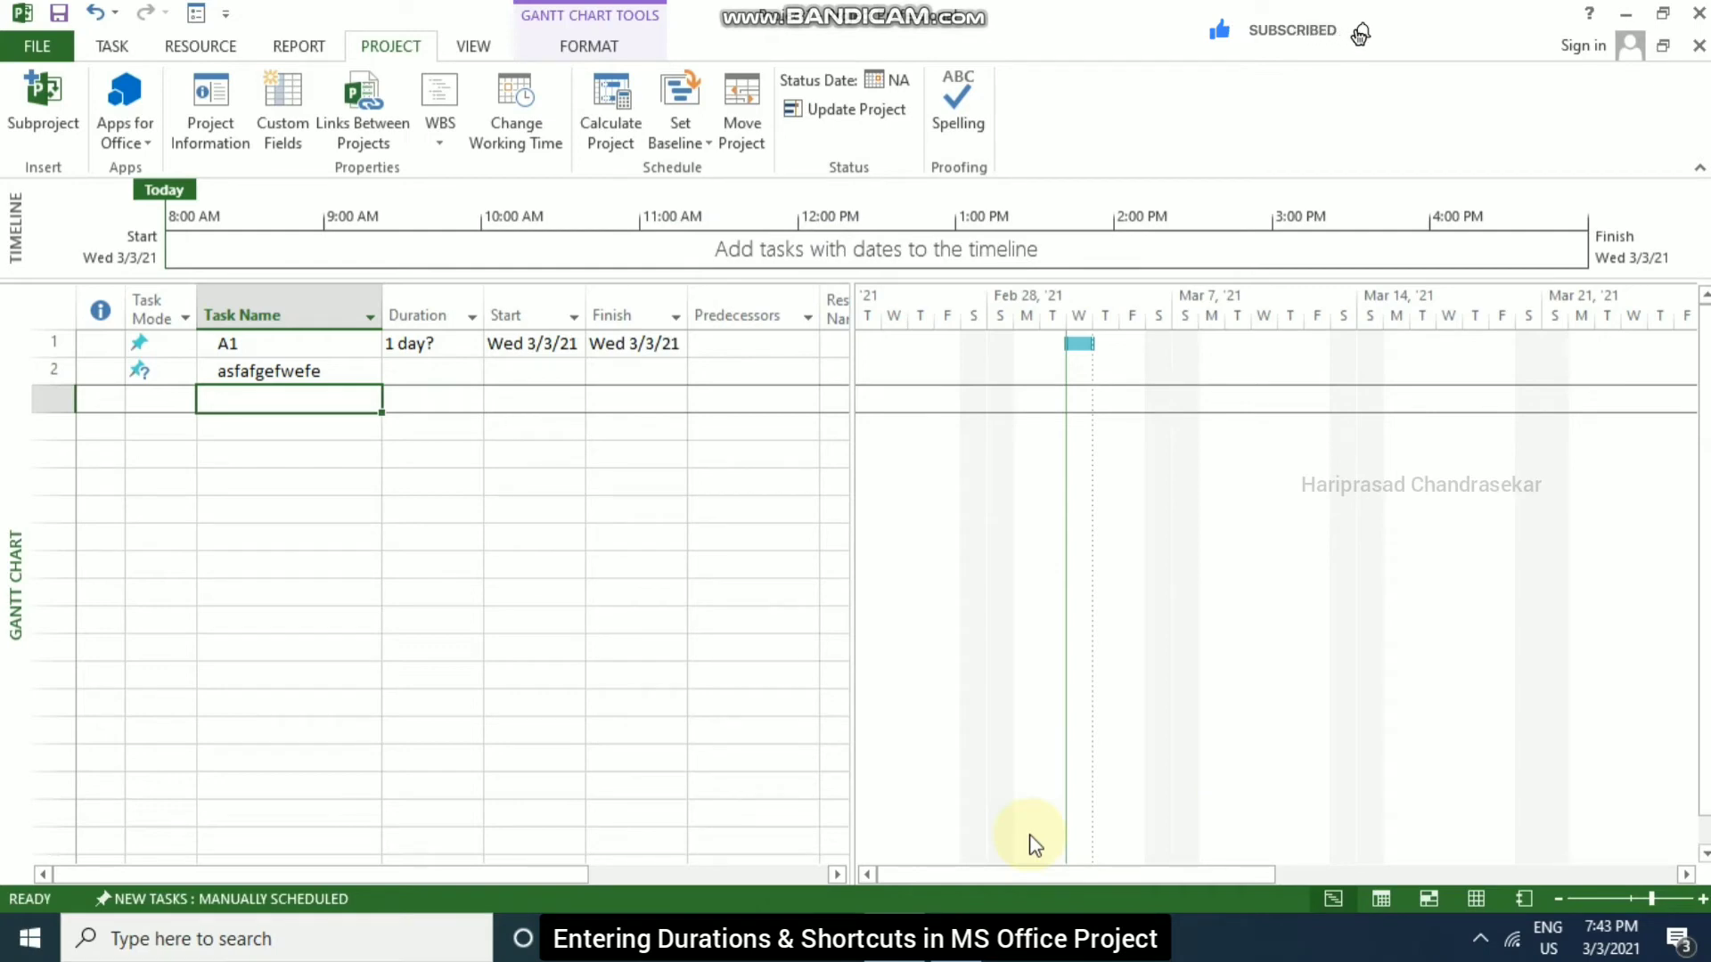
# - Display the keyboard shortcut hints for the Task commands and dismiss them
pyautogui.press('alt')
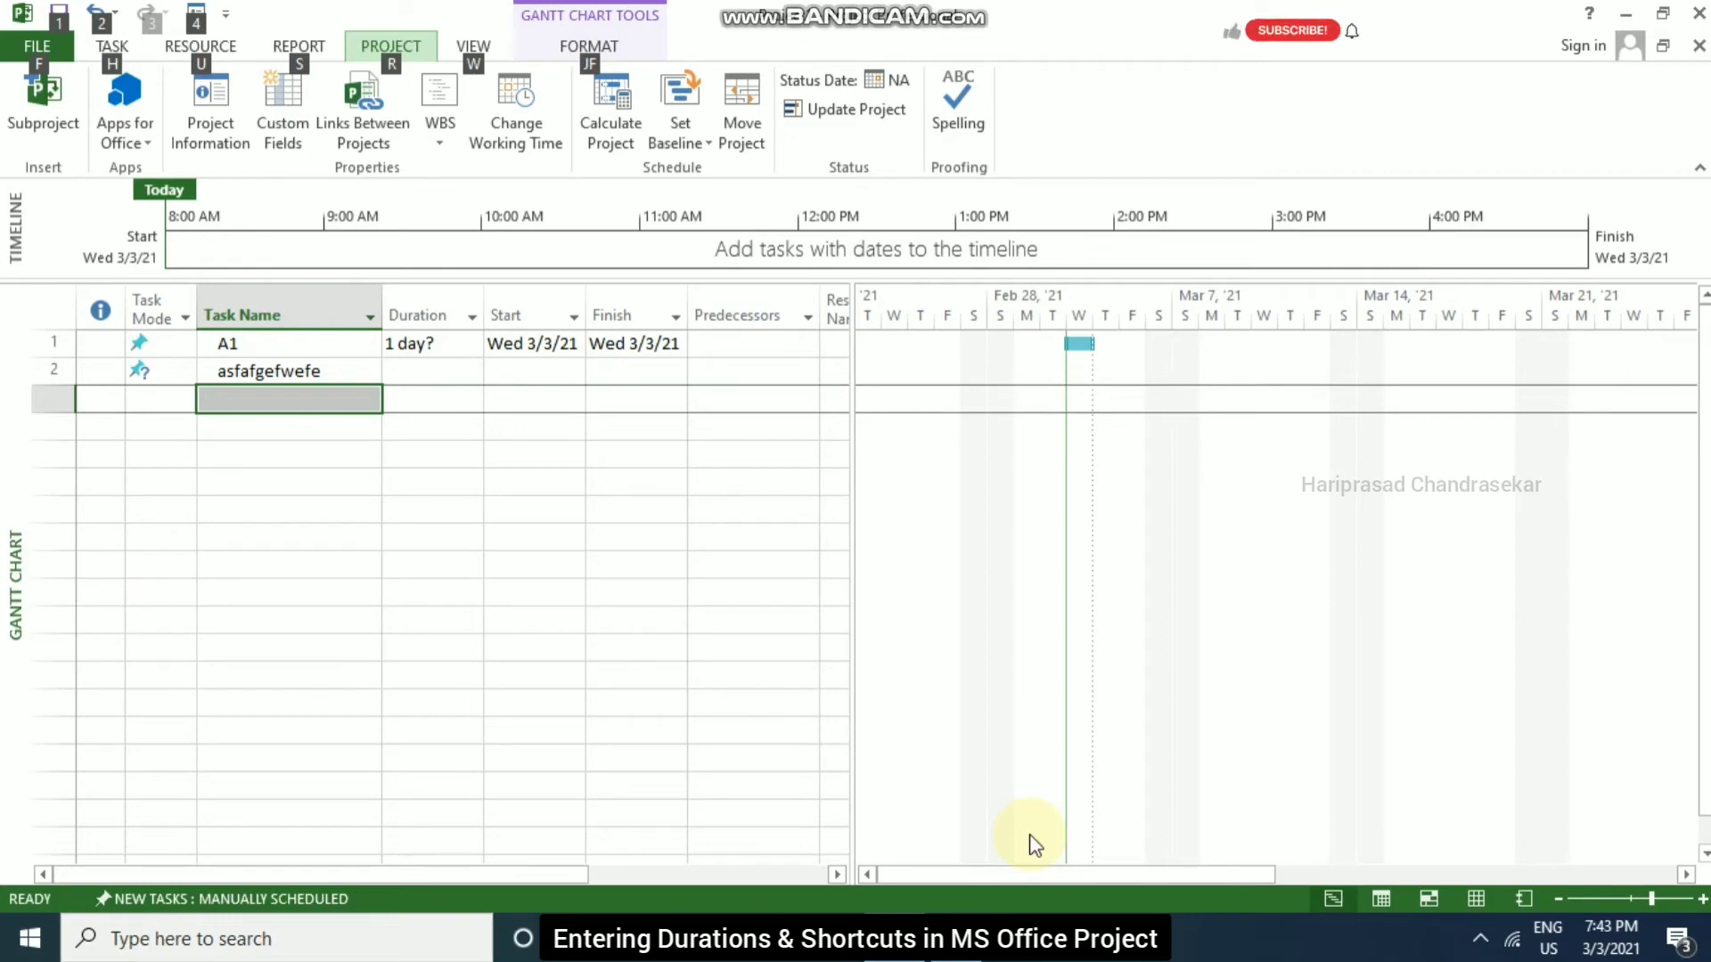
pyautogui.press('h')
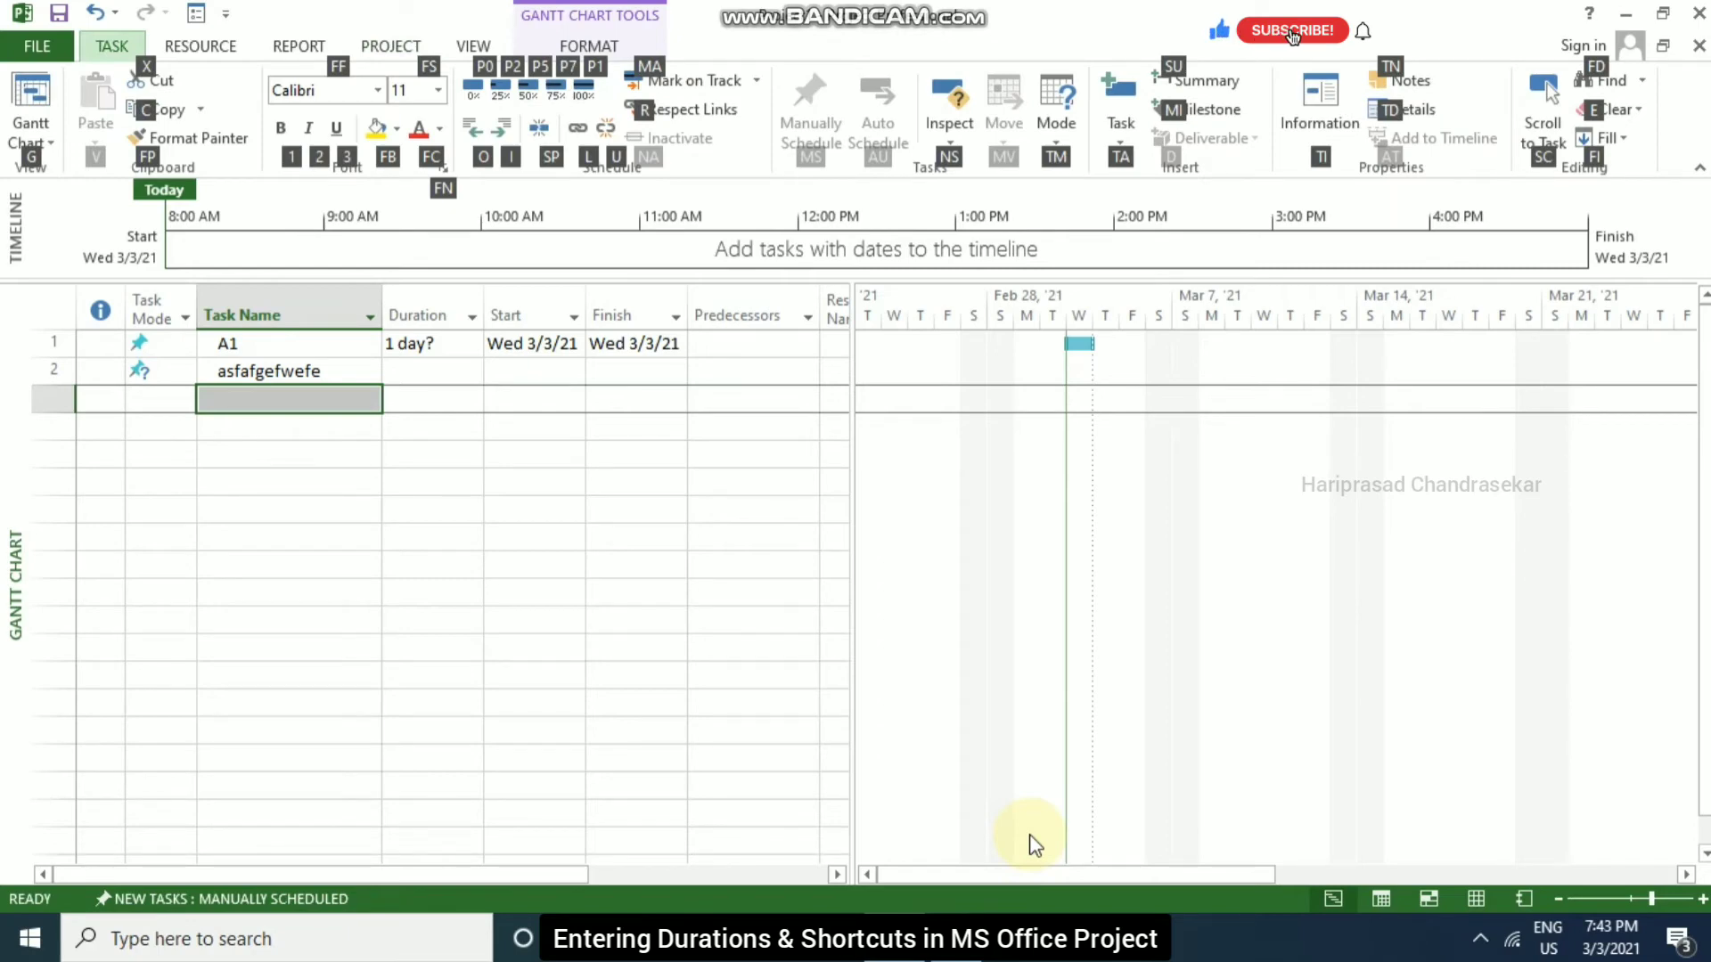
pyautogui.press('Escape')
pyautogui.press('Escape')
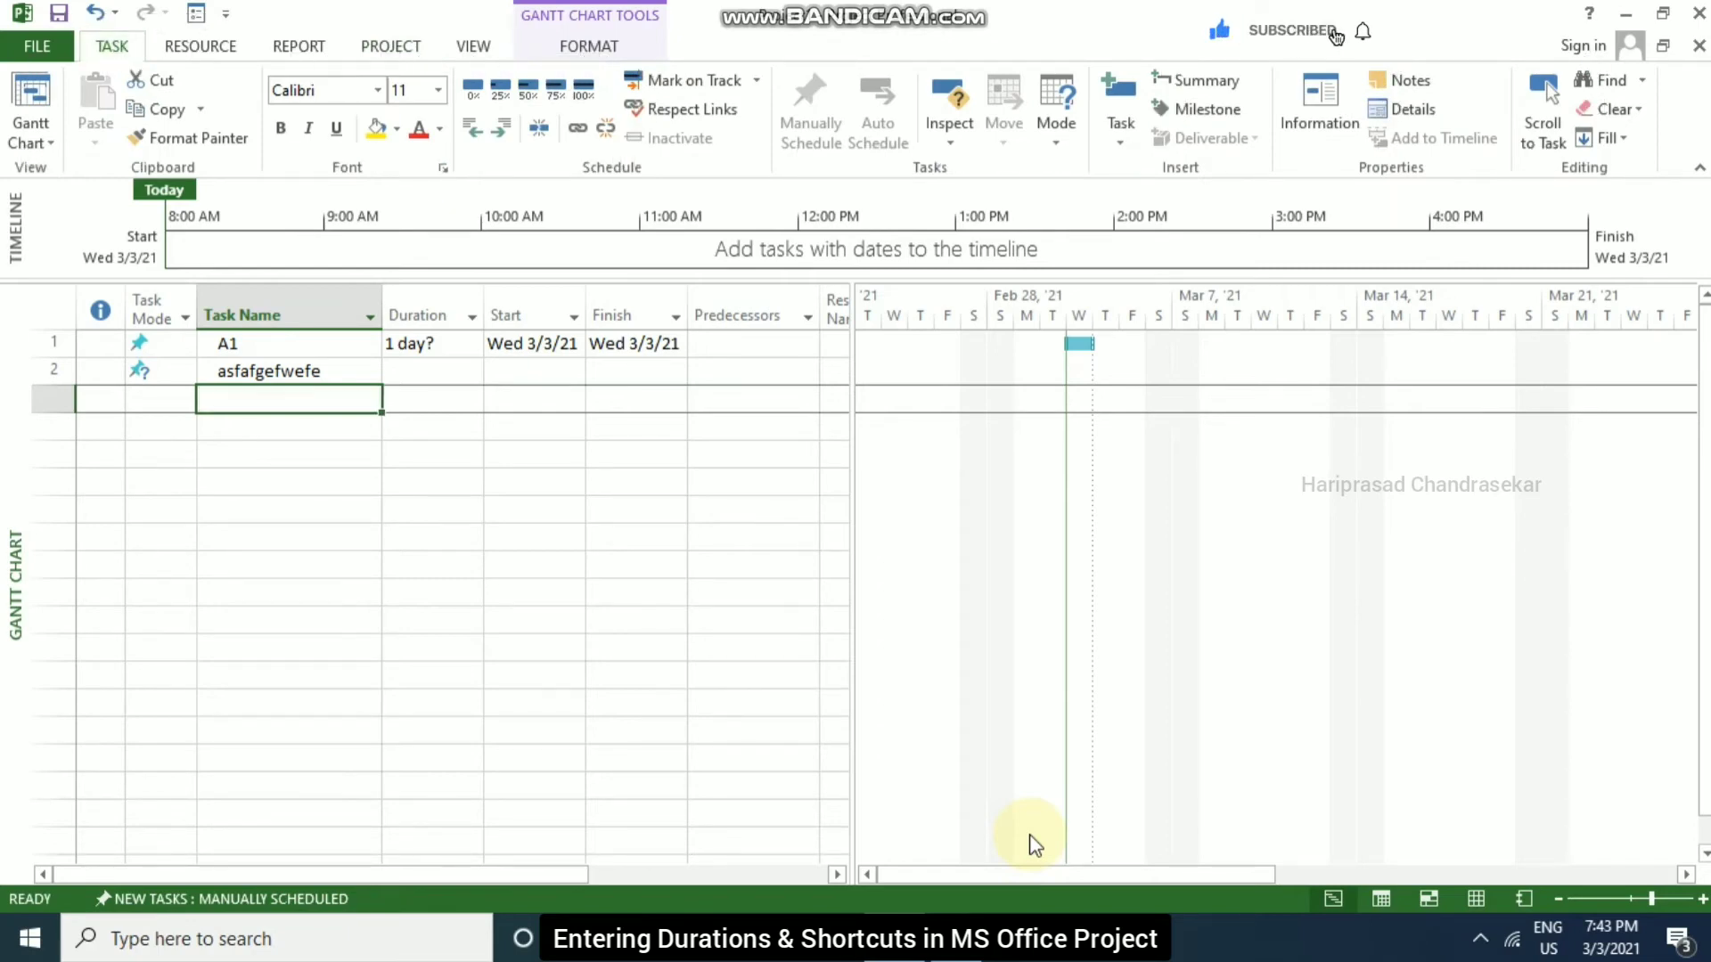
# - Set the duration of asfafgefwefe to 1m and enter a 1h duration in the empty row below it
pyautogui.click(449, 372)
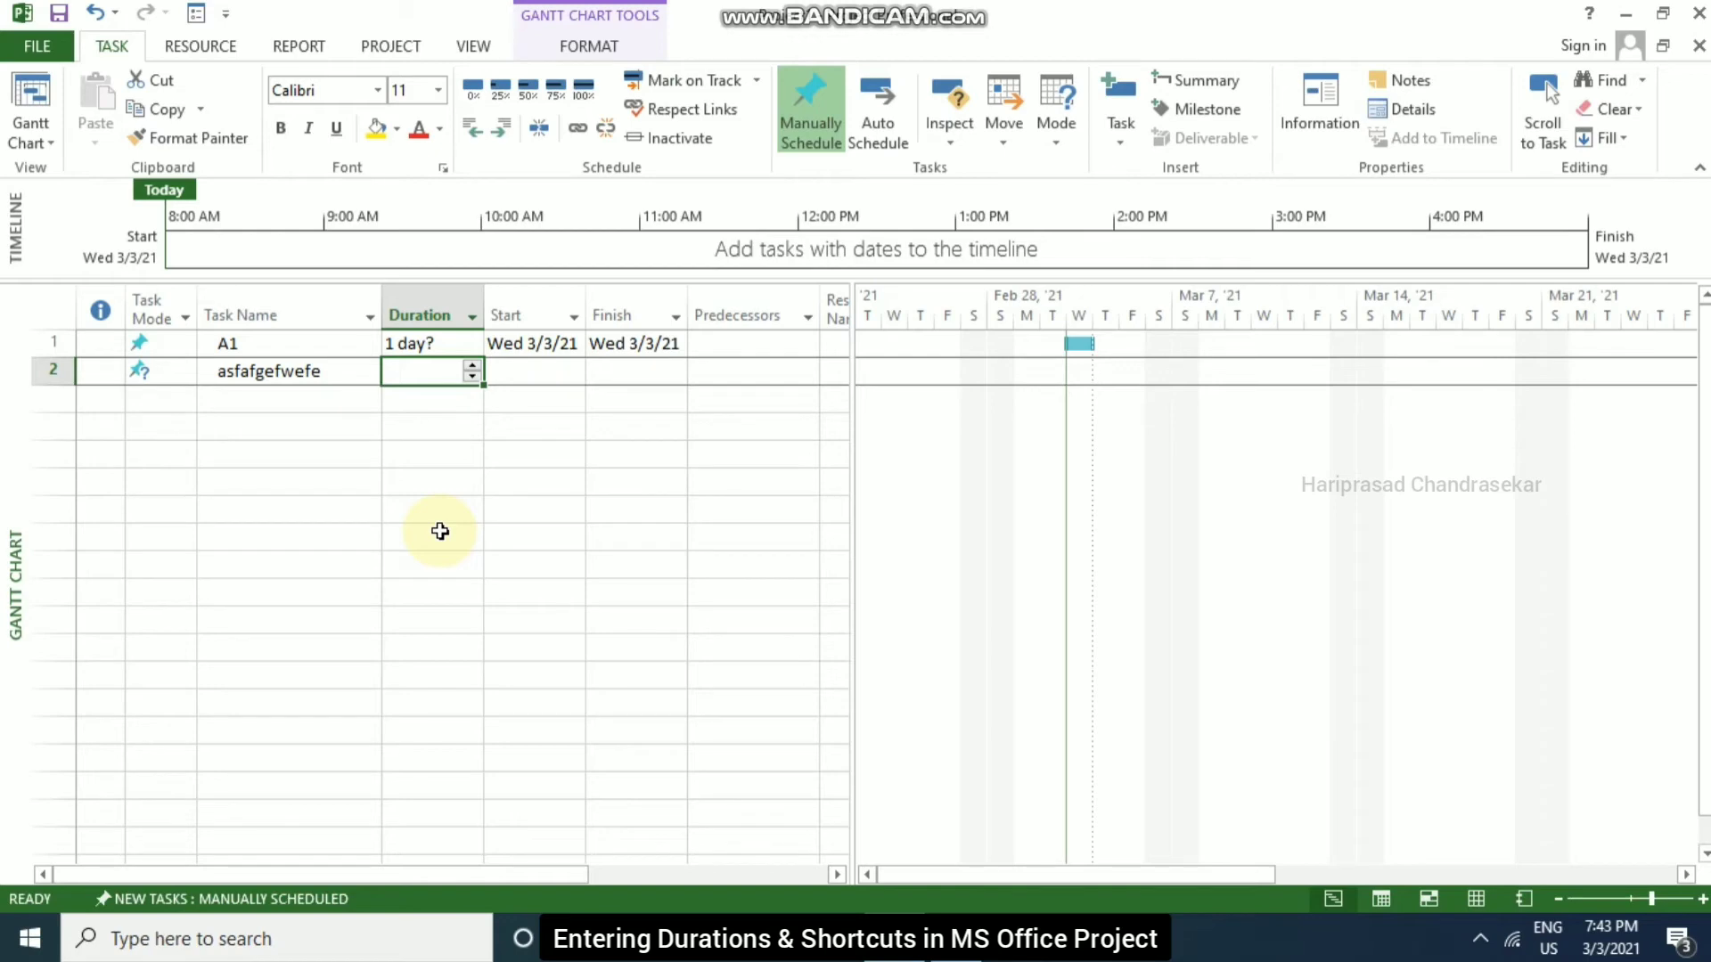
pyautogui.write('1m')
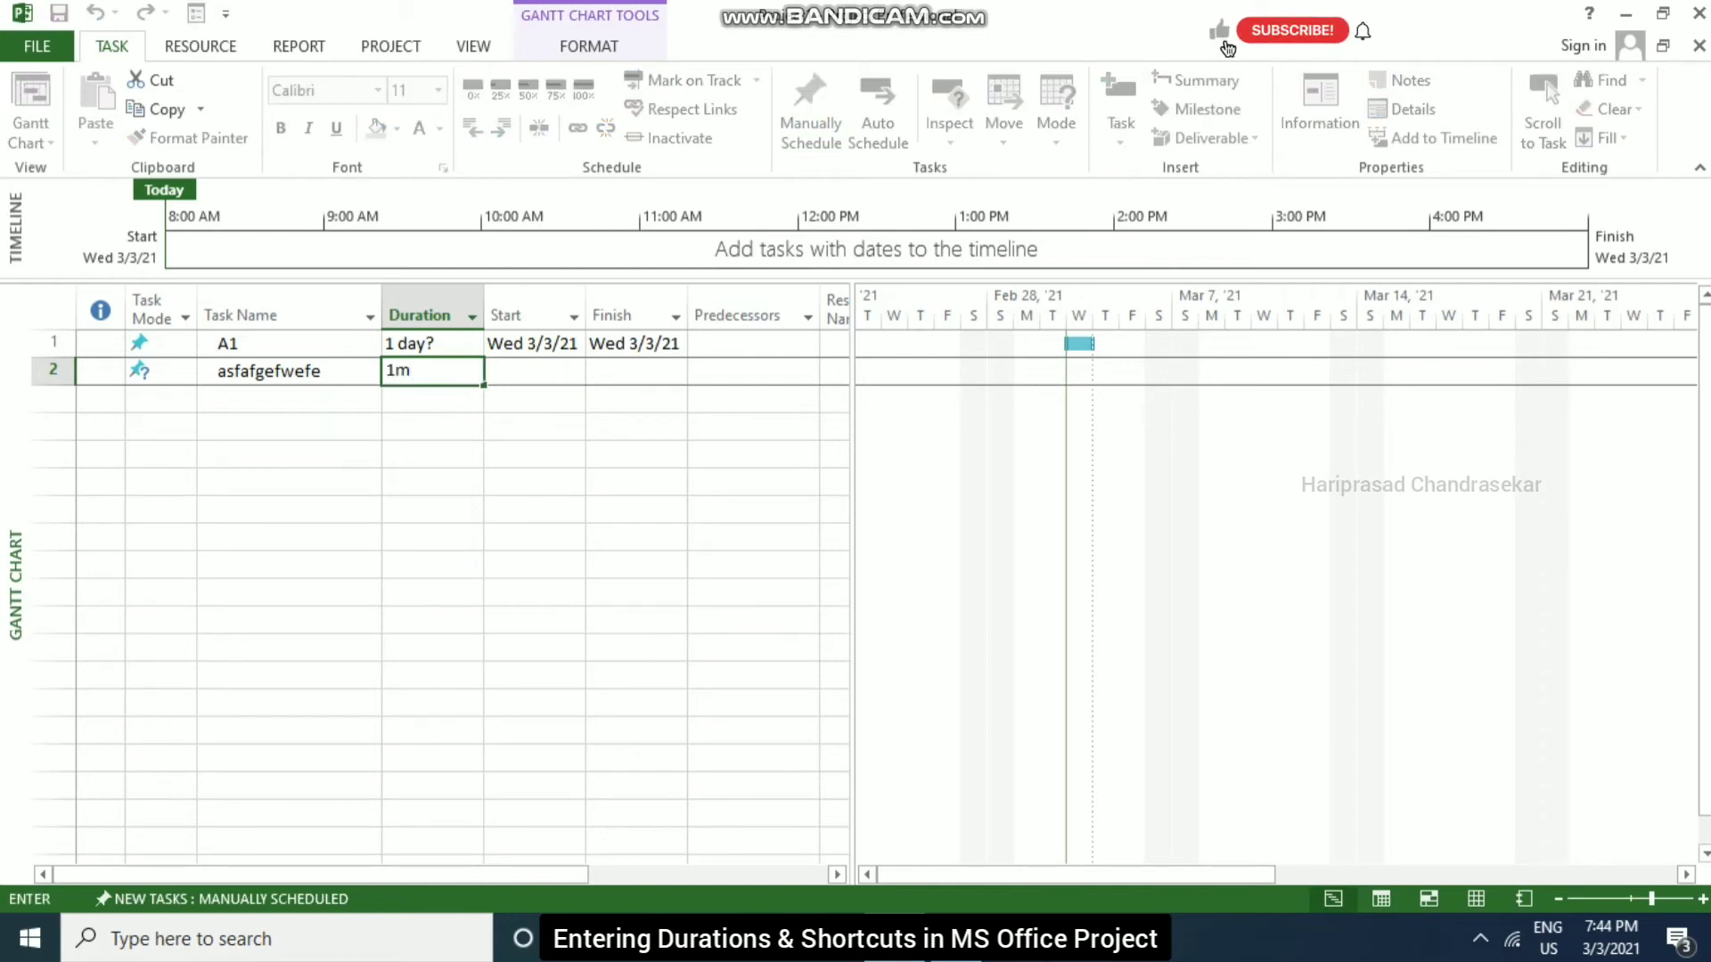
pyautogui.press('Return')
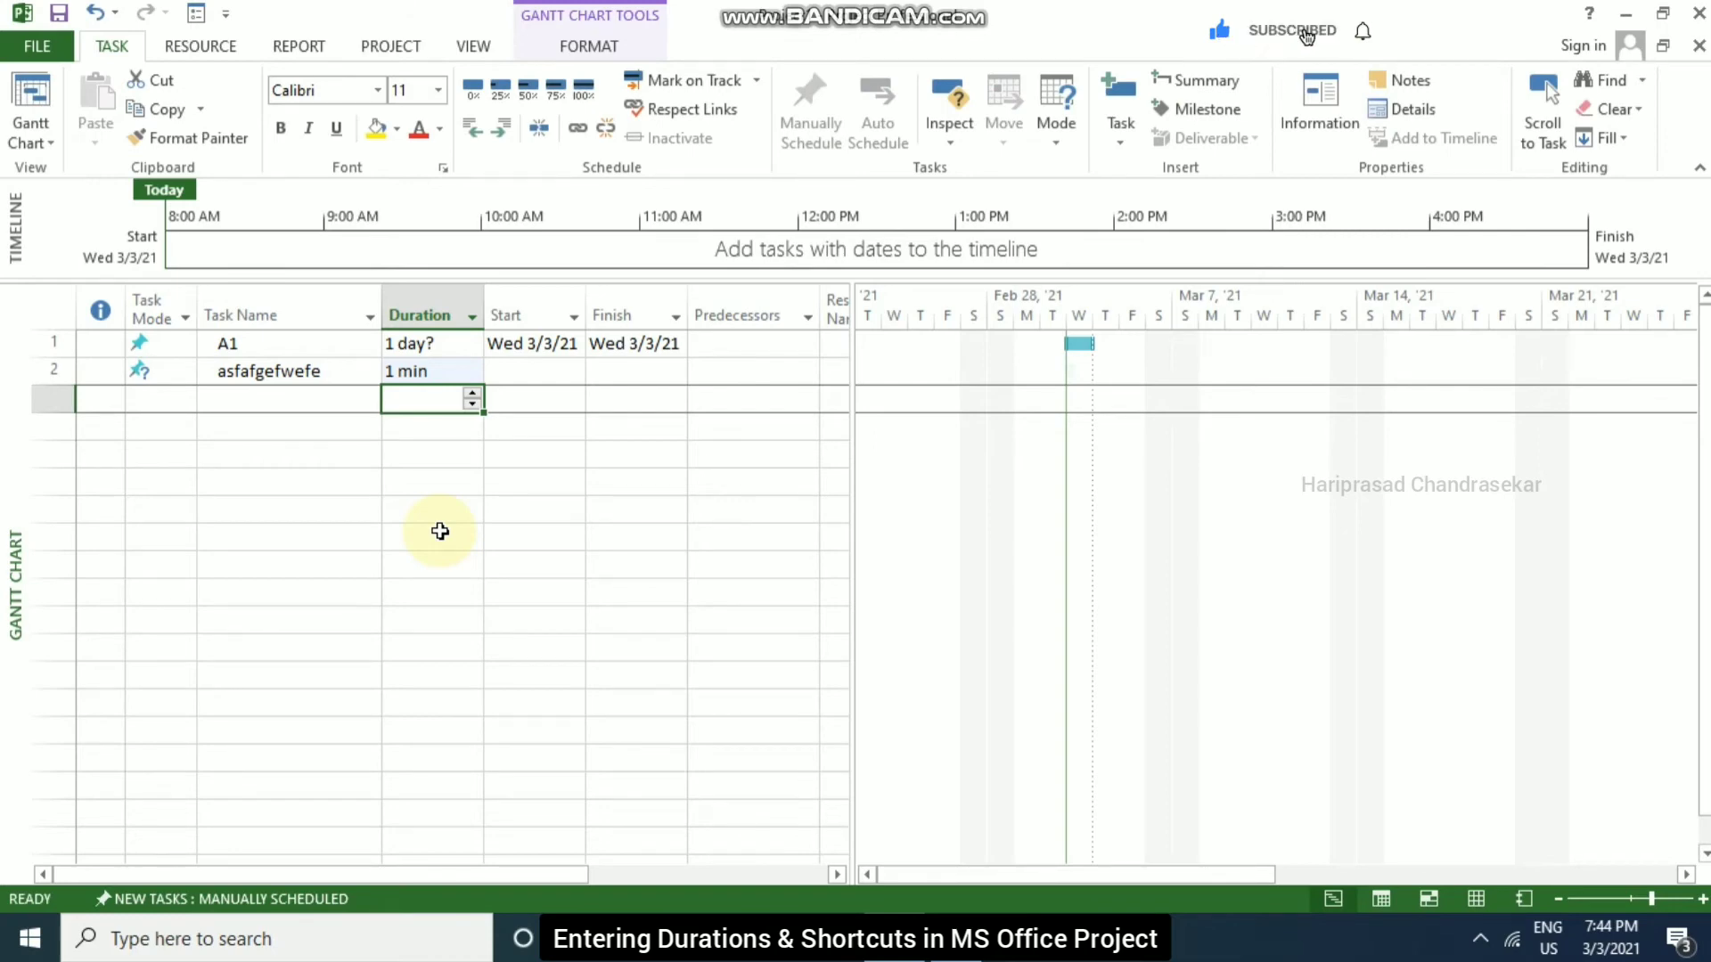
pyautogui.press('Up')
pyautogui.press('Down')
pyautogui.write('1h')
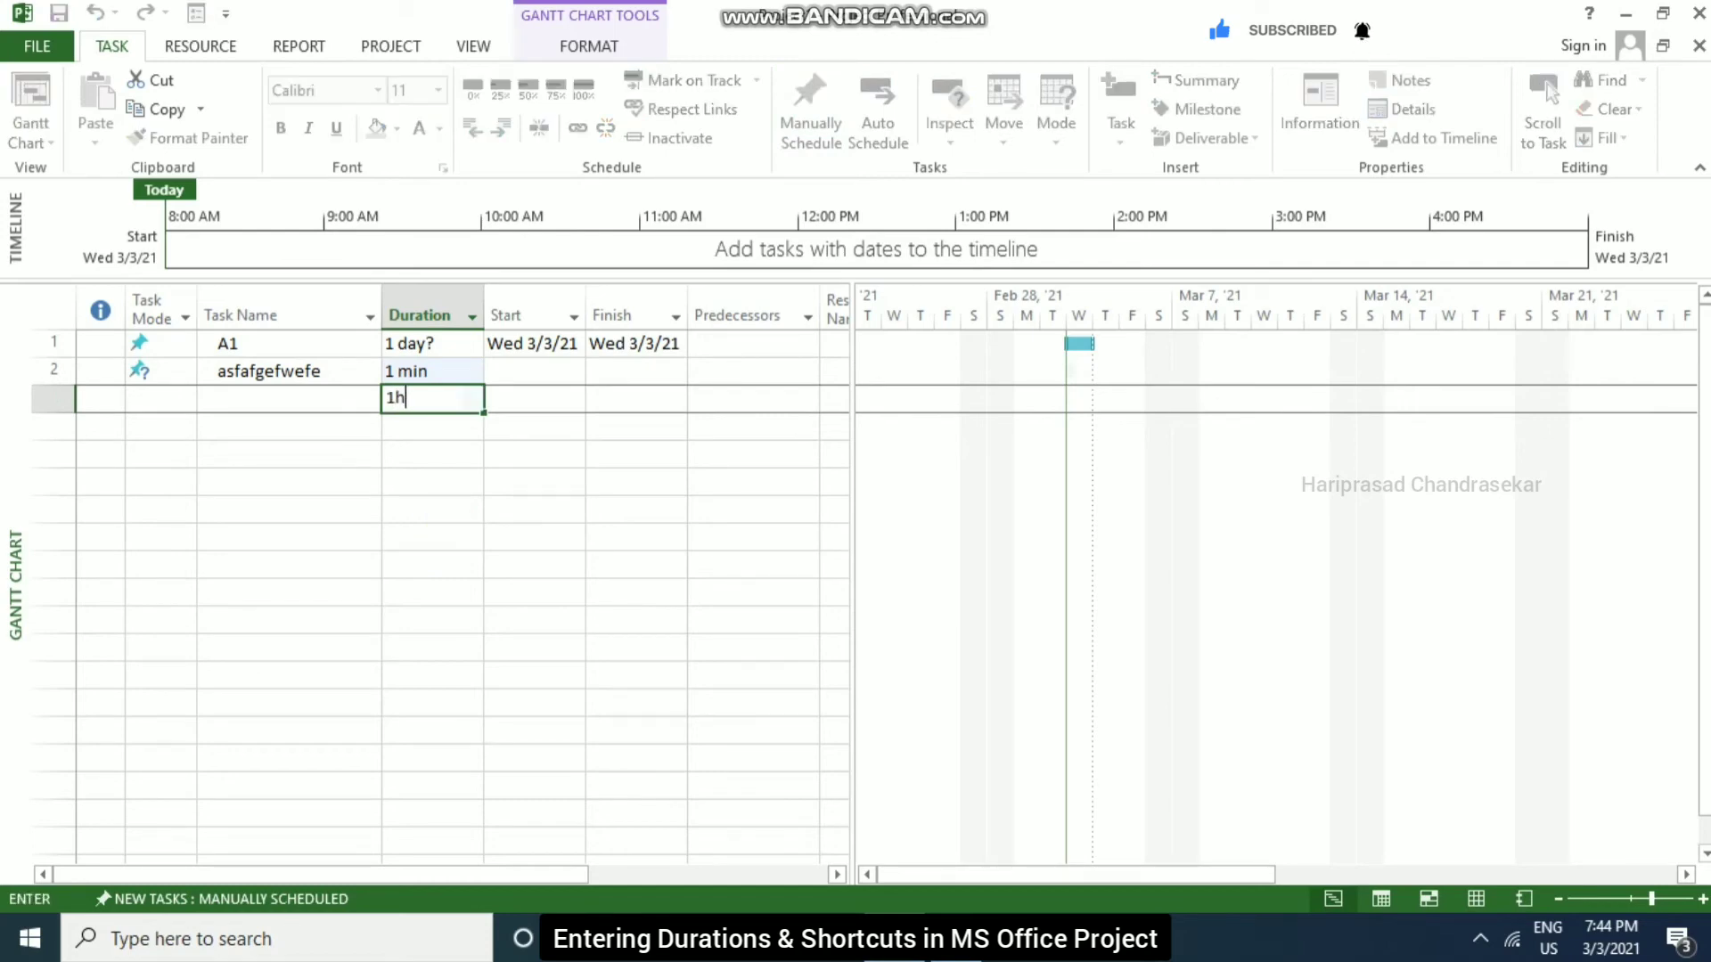
pyautogui.press('Return')
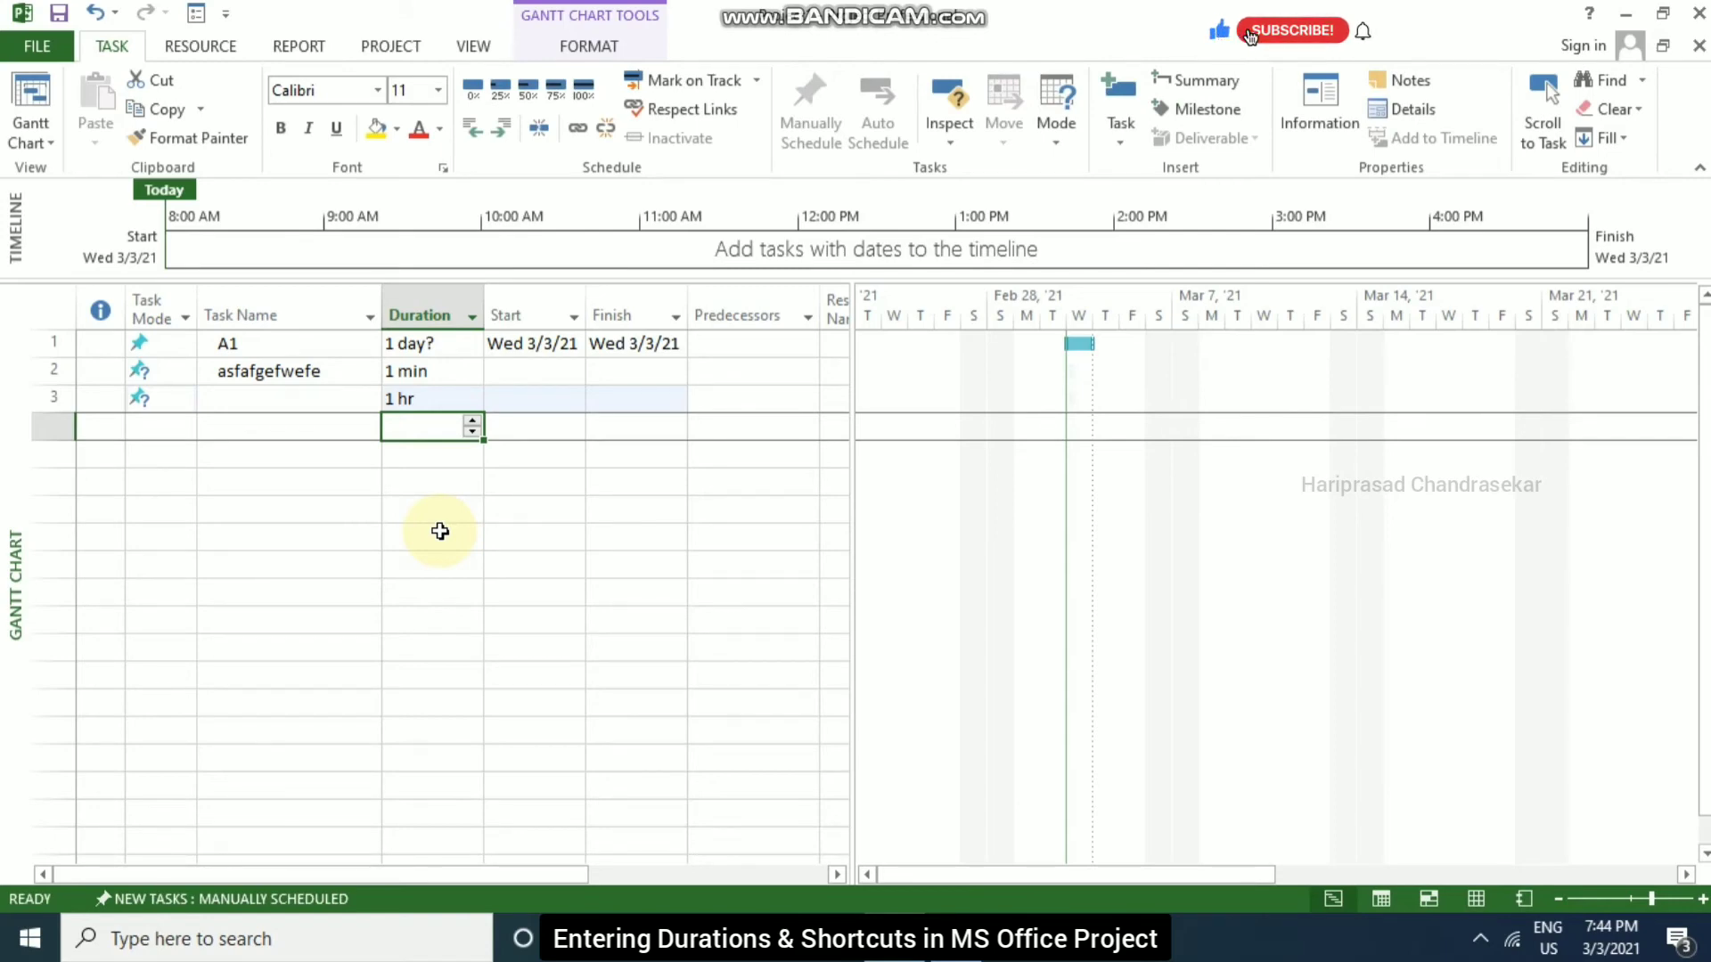
# - Add two more unnamed tasks in the next empty rows with durations of 1d and 1w
pyautogui.write('1d')
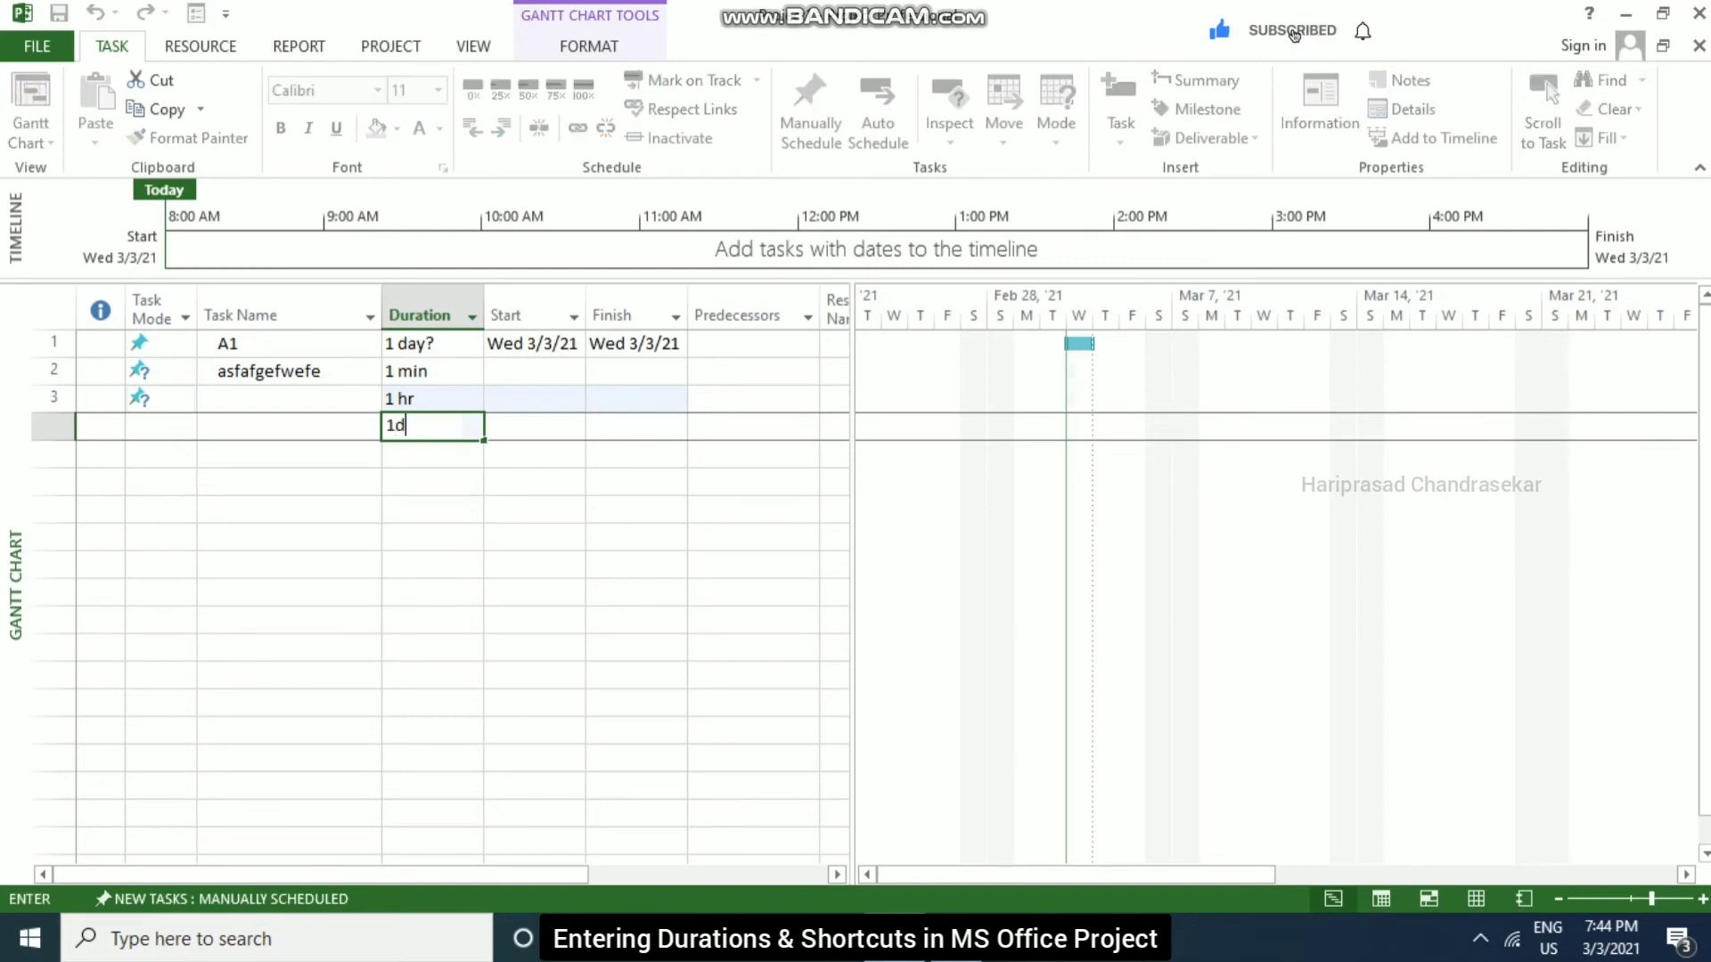
pyautogui.press('Return')
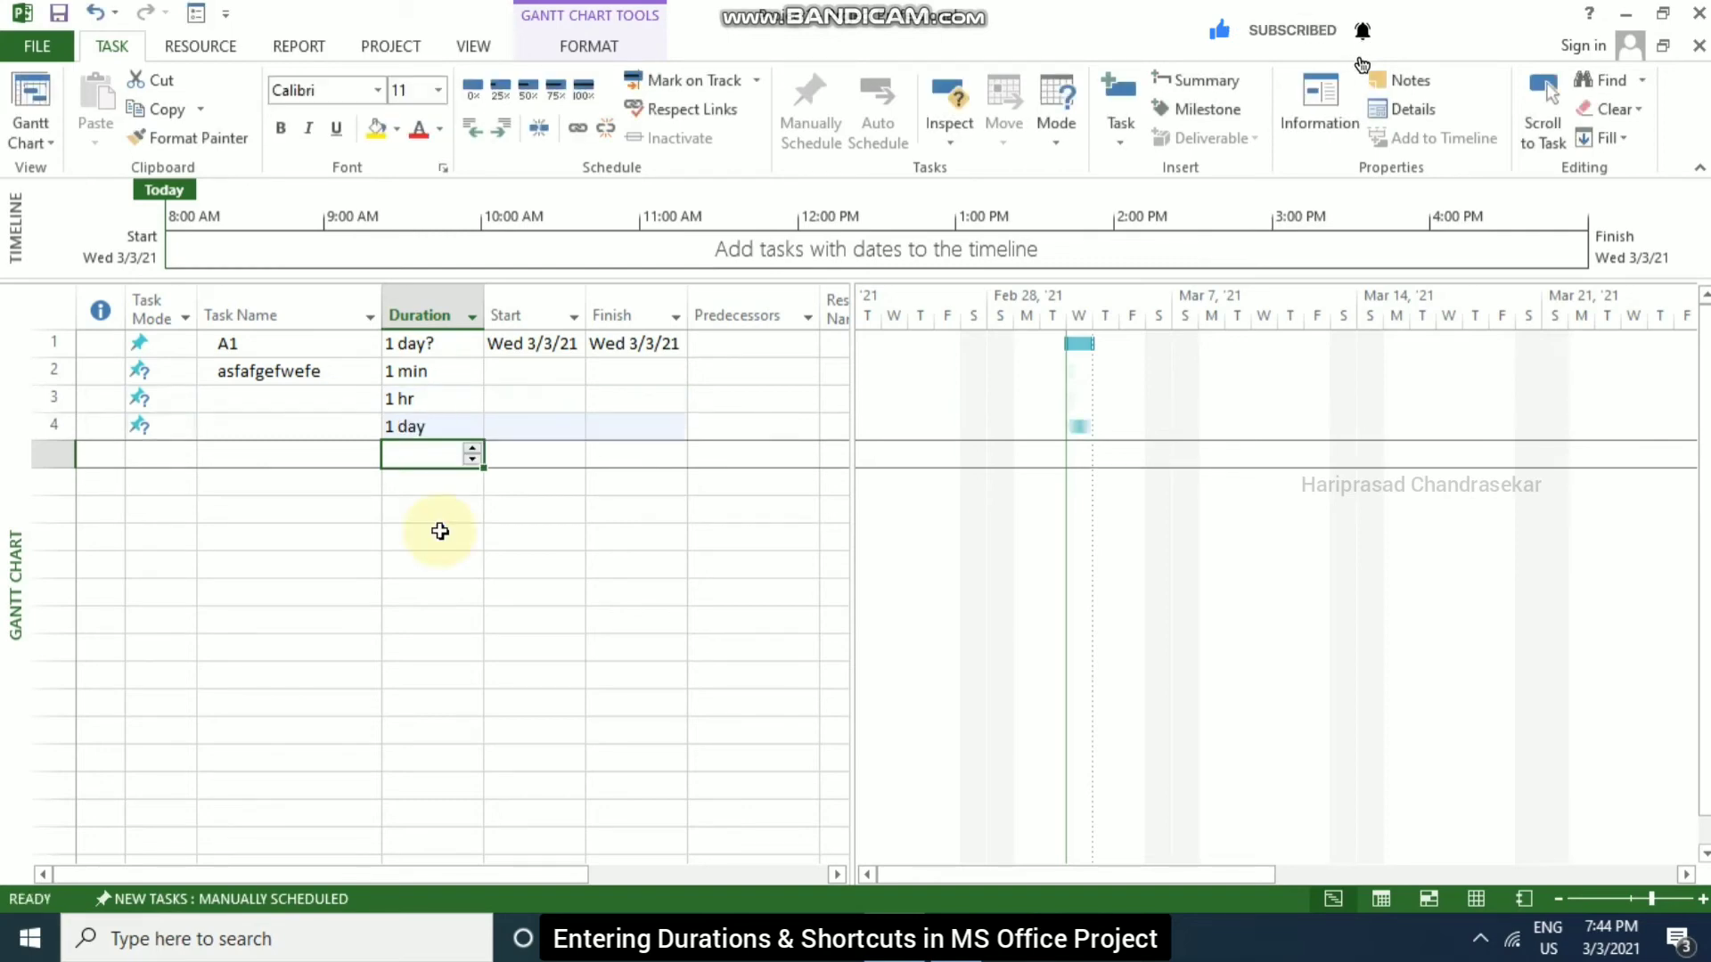
pyautogui.write('1w')
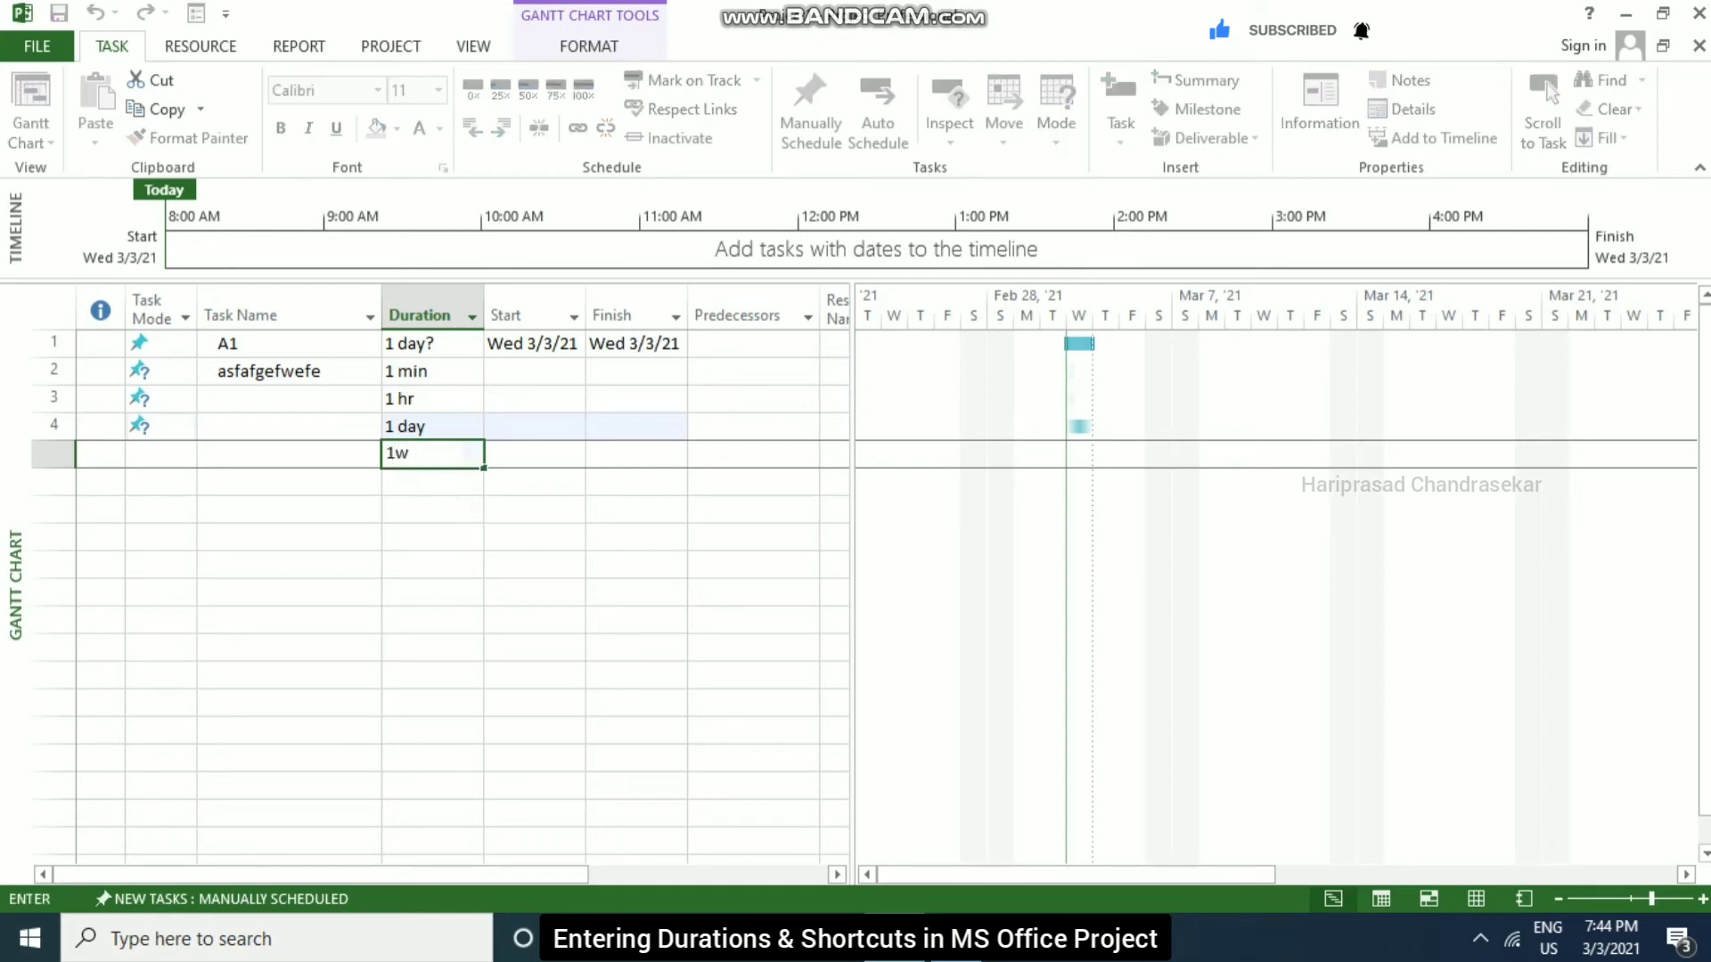
pyautogui.press('Return')
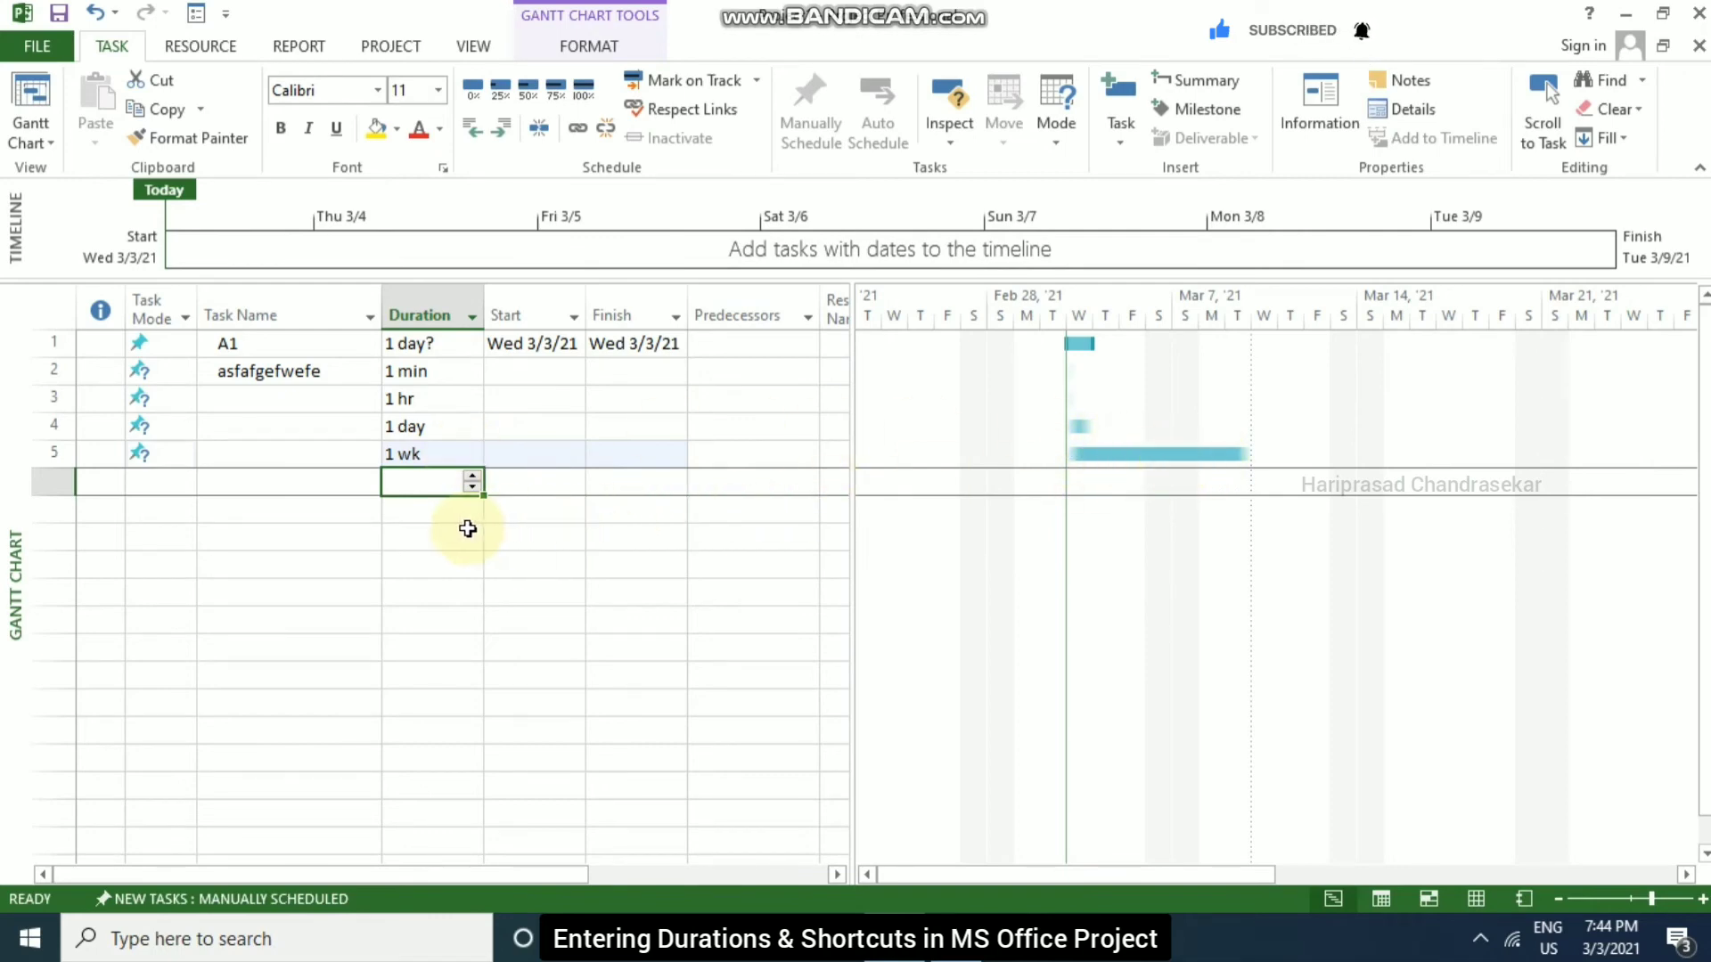
# - Add an unnamed task in the sixth row with a duration of 1mo
pyautogui.write('1')
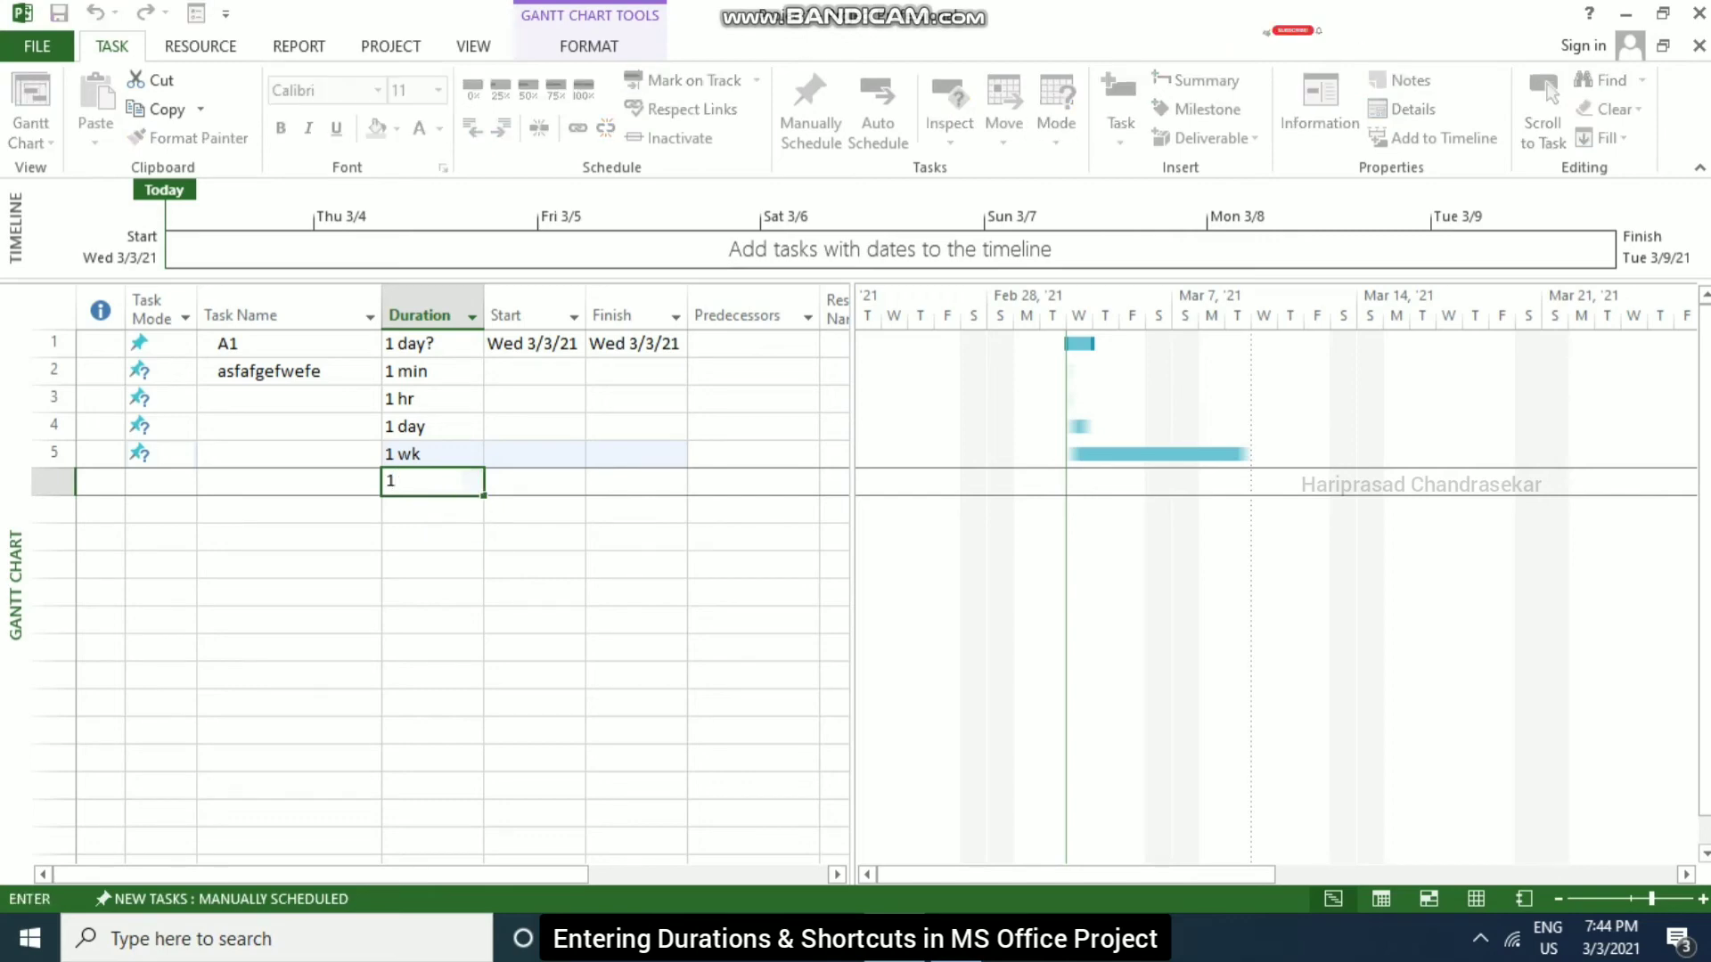
pyautogui.write('m')
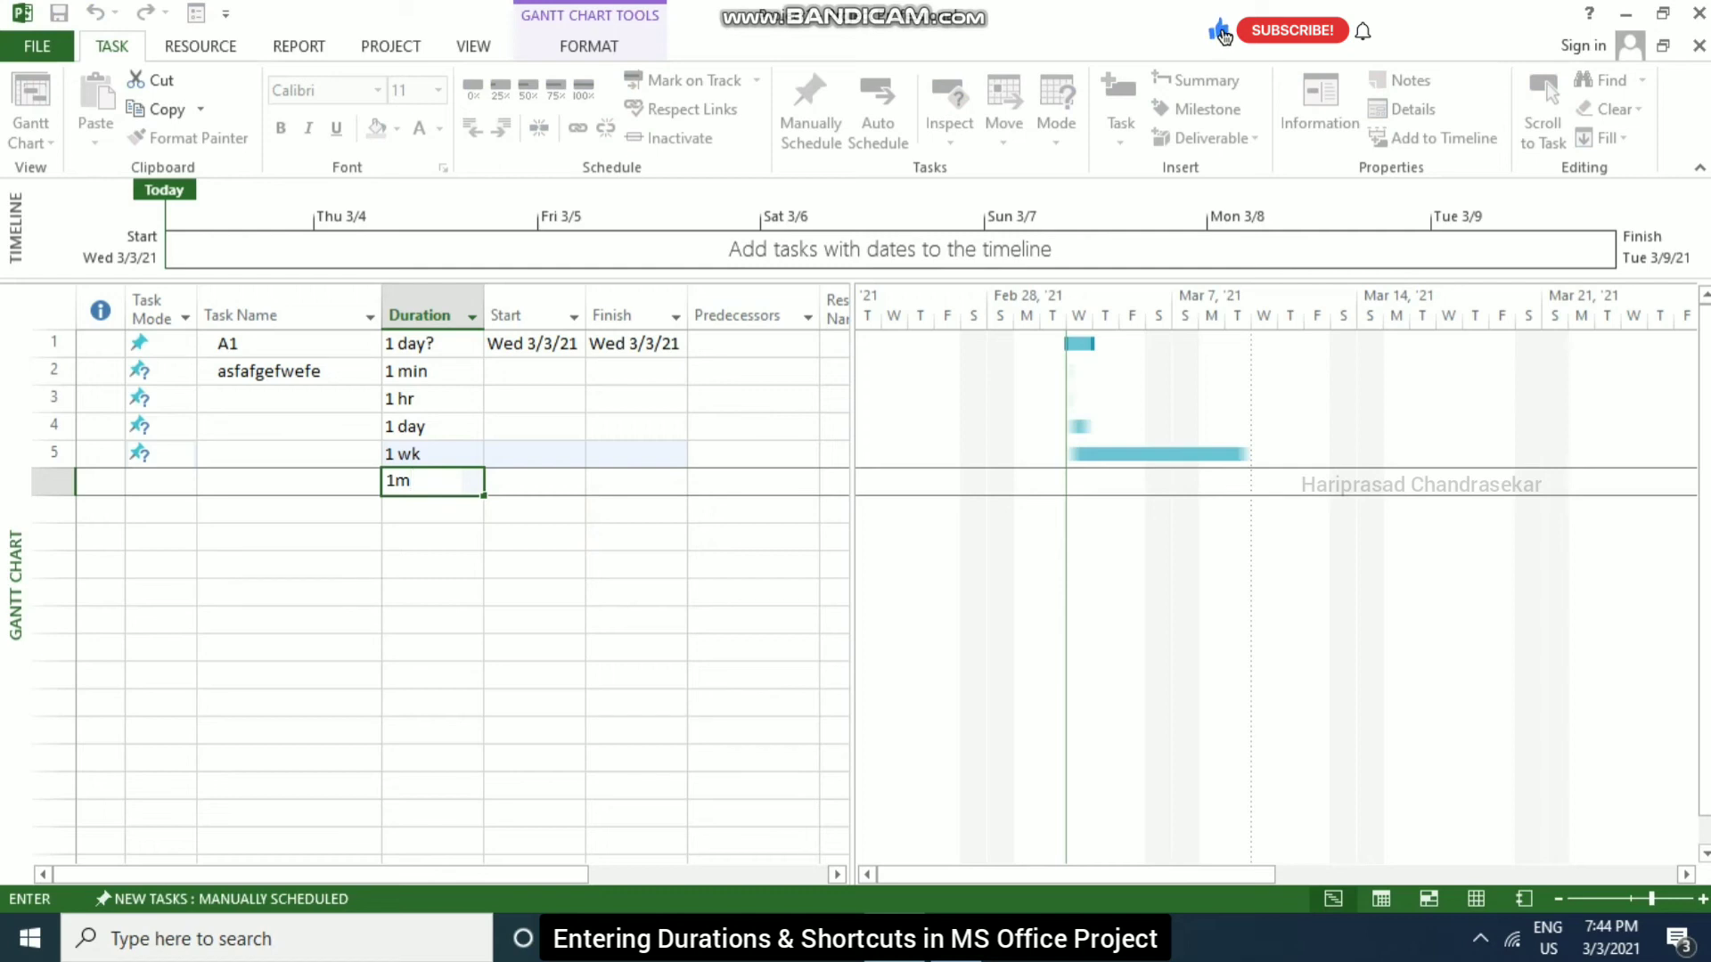
pyautogui.write('o')
pyautogui.click(467, 524)
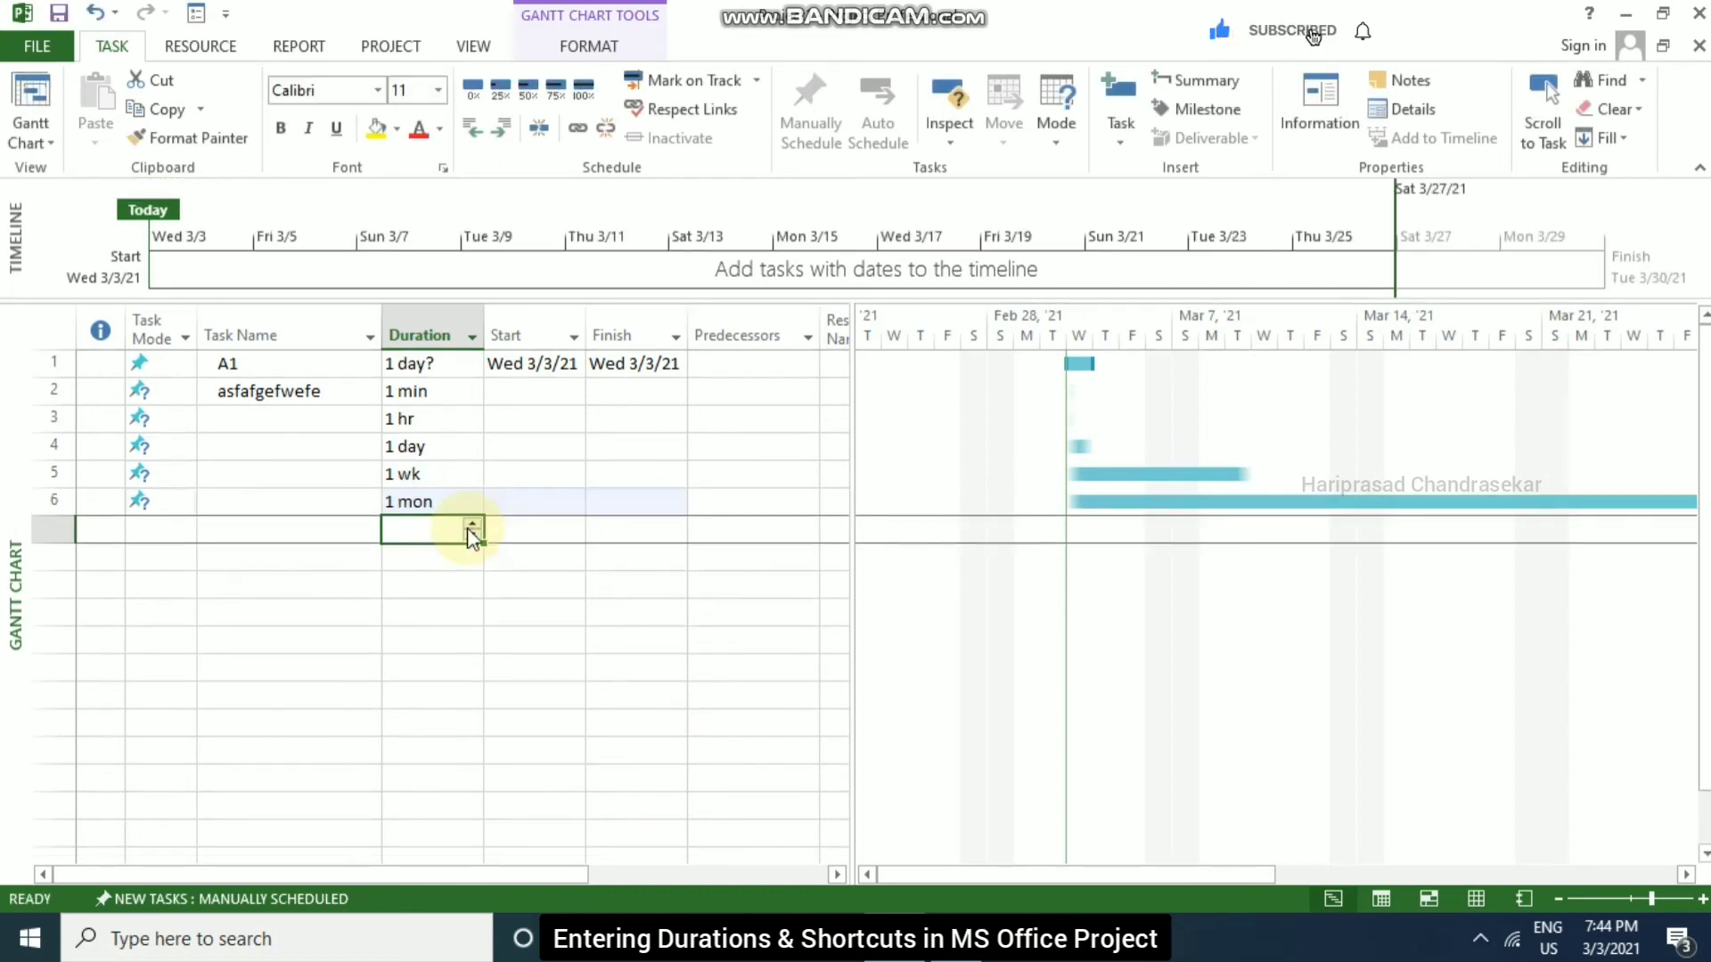
pyautogui.click(1287, 532)
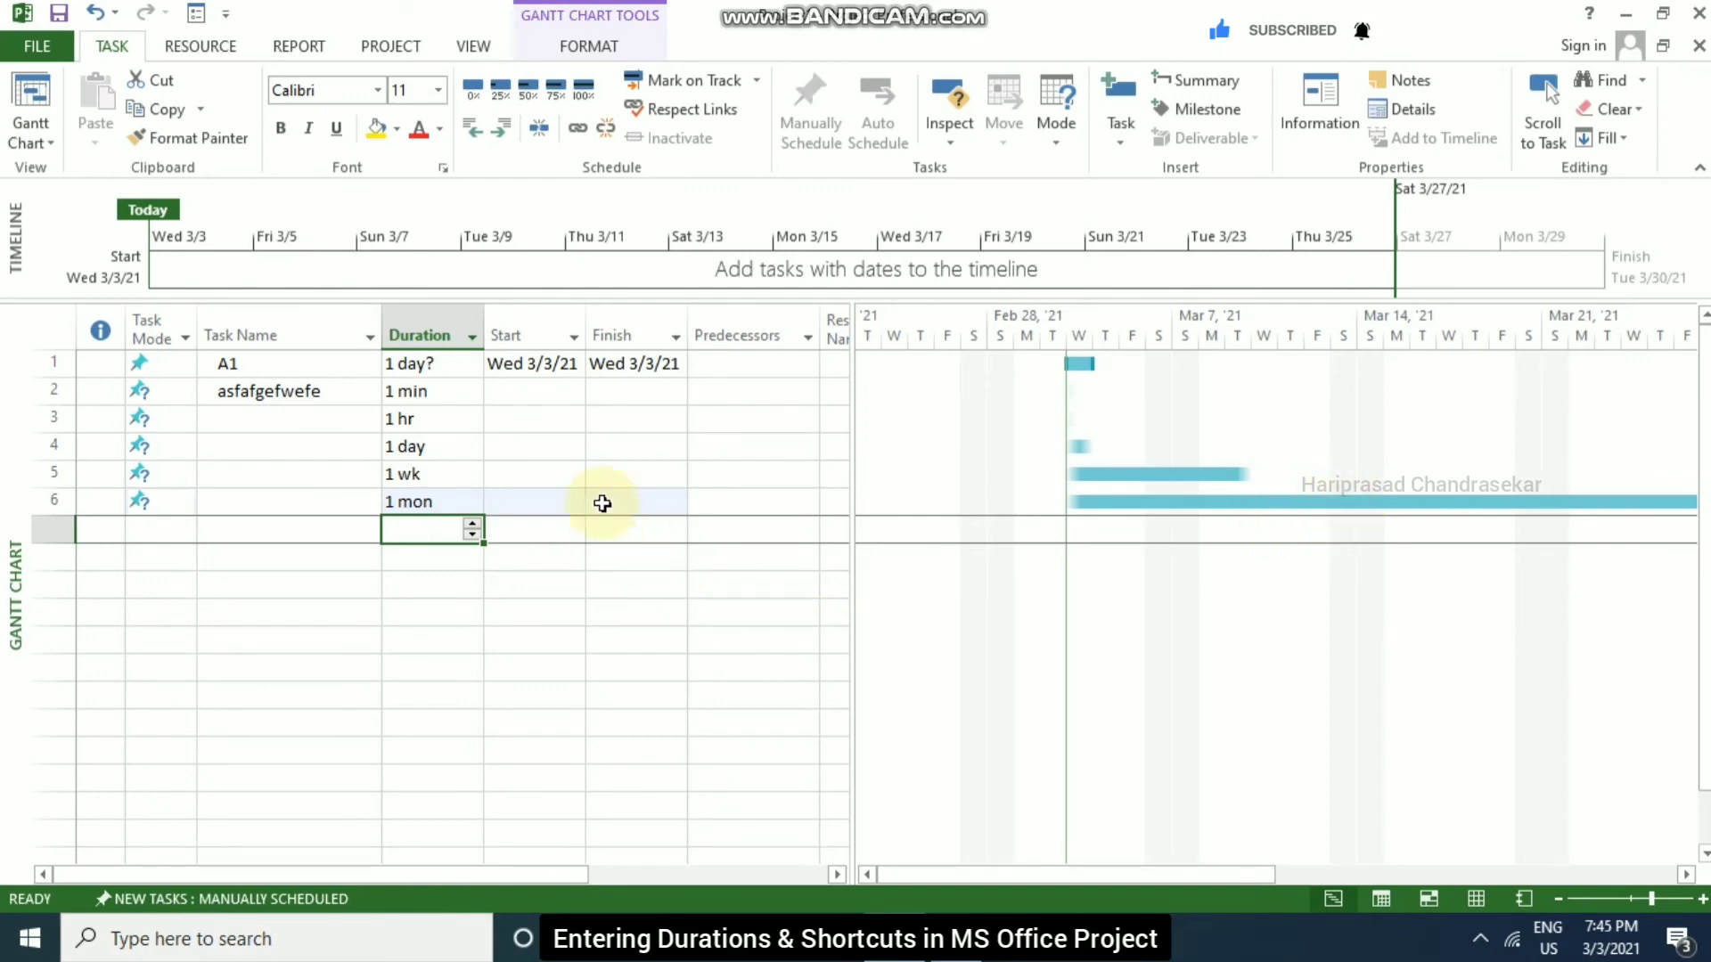
pyautogui.click(437, 391)
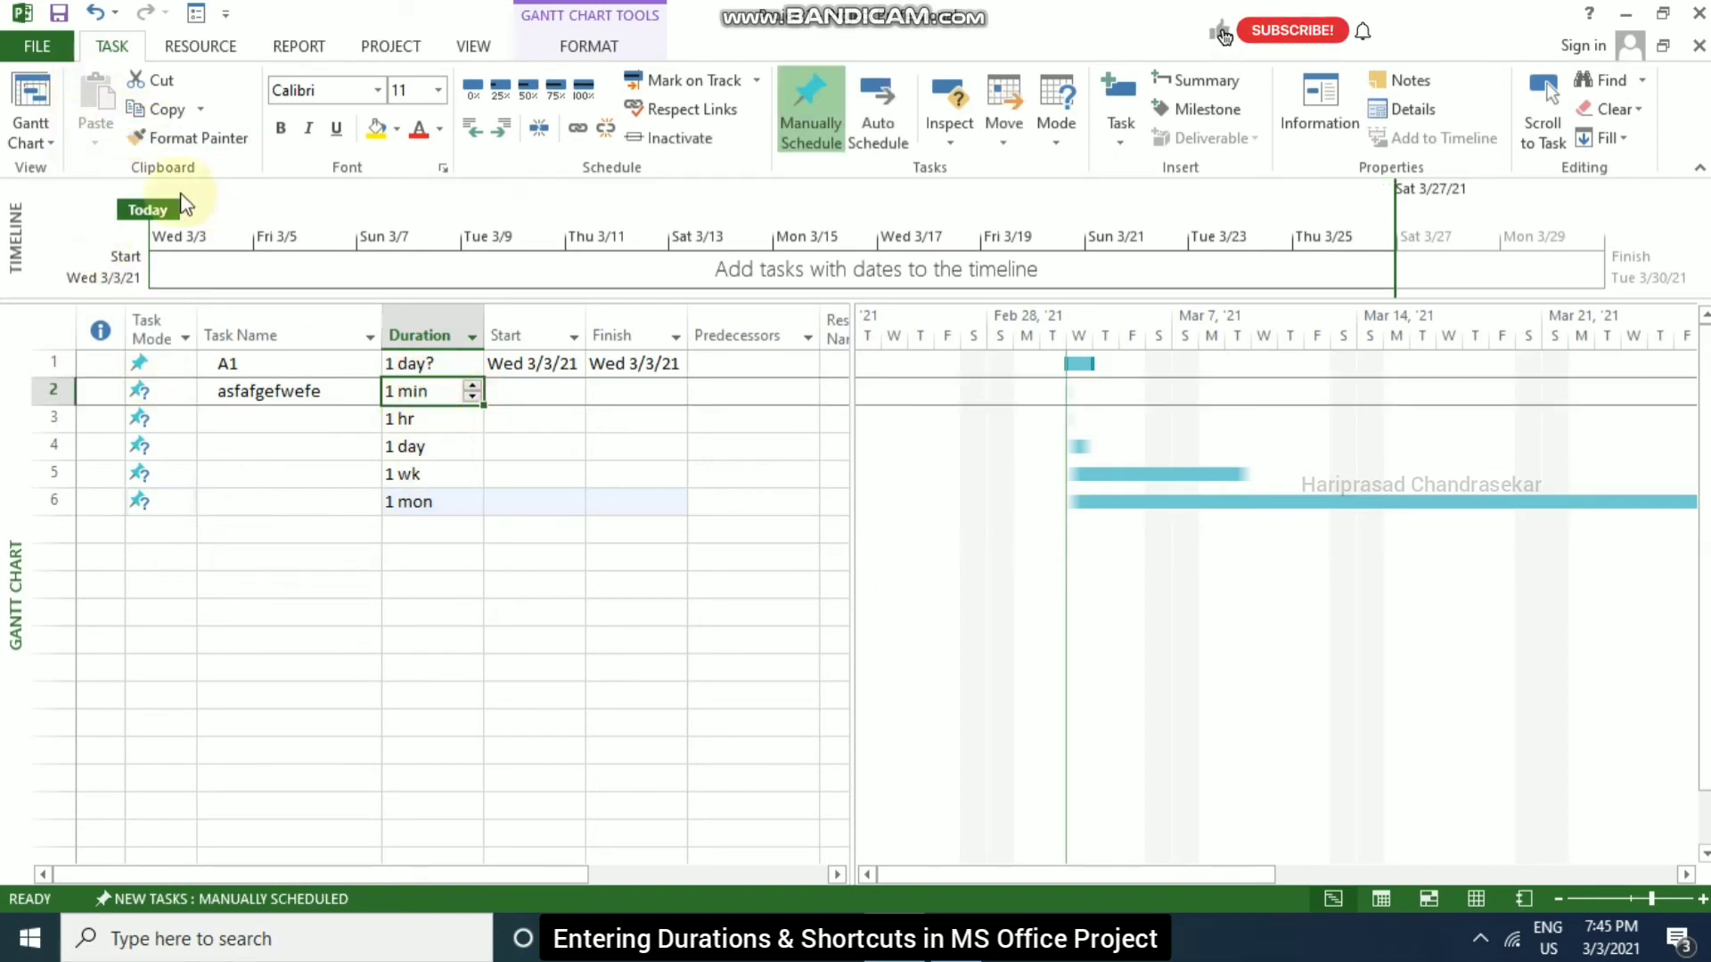
# - Open the advanced project options and examine the available duration labels for minutes in Project1's display options
pyautogui.click(53, 49)
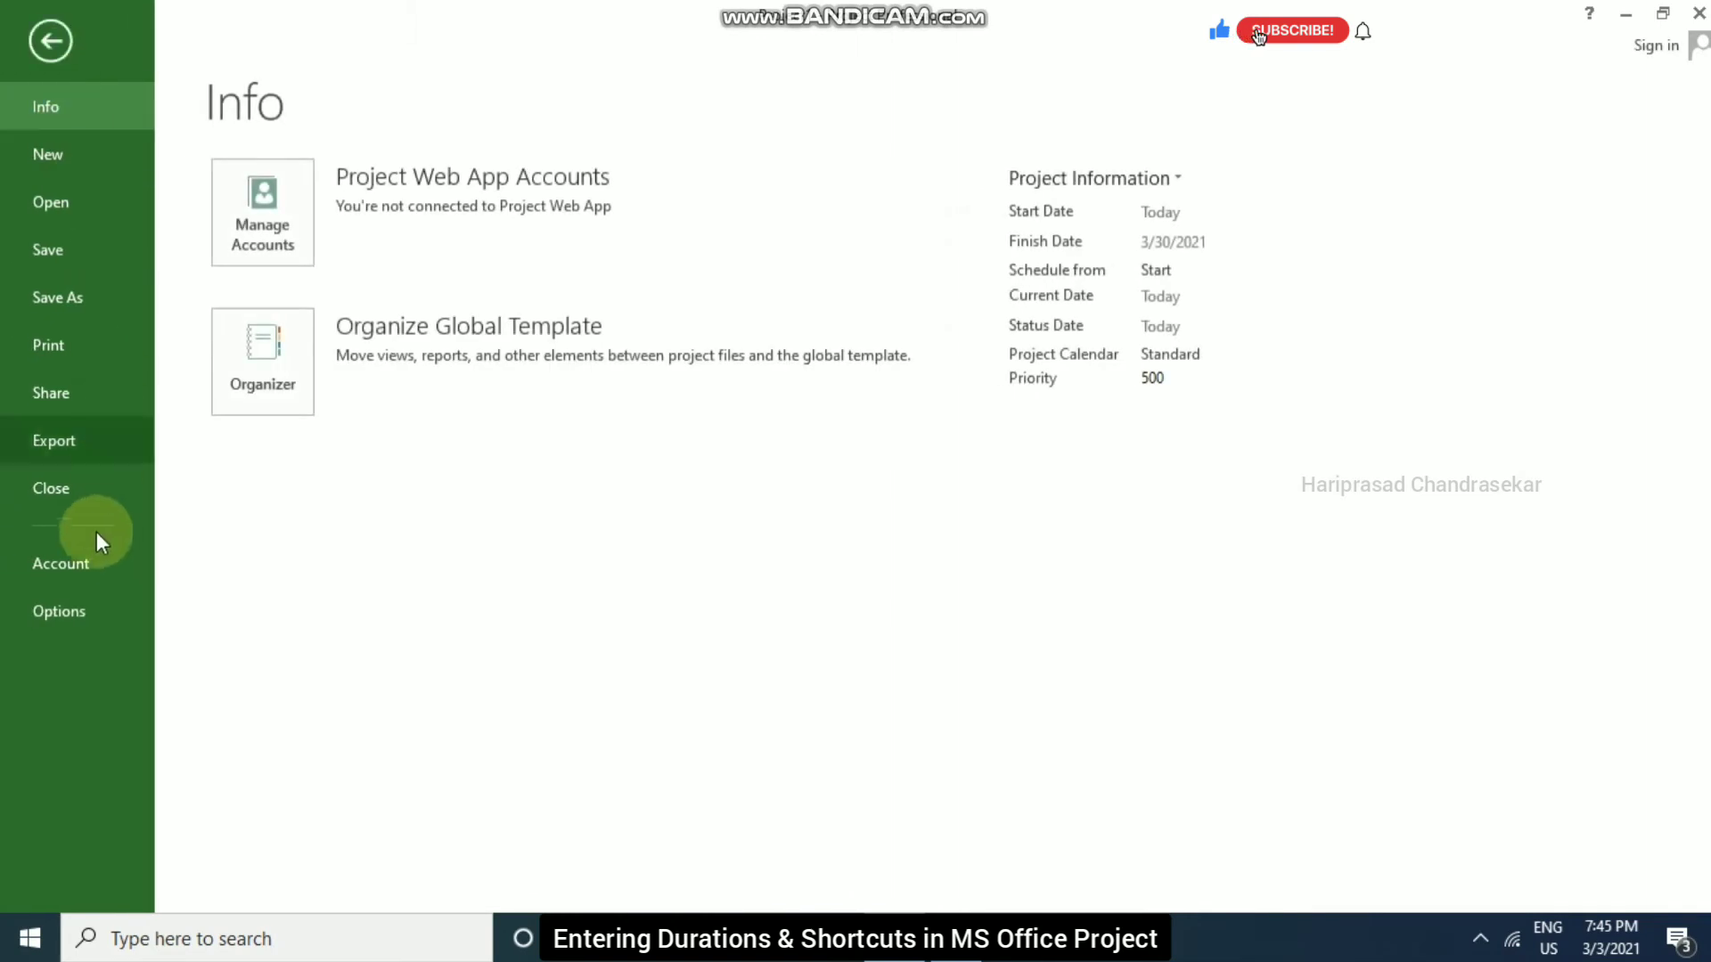
pyautogui.click(80, 611)
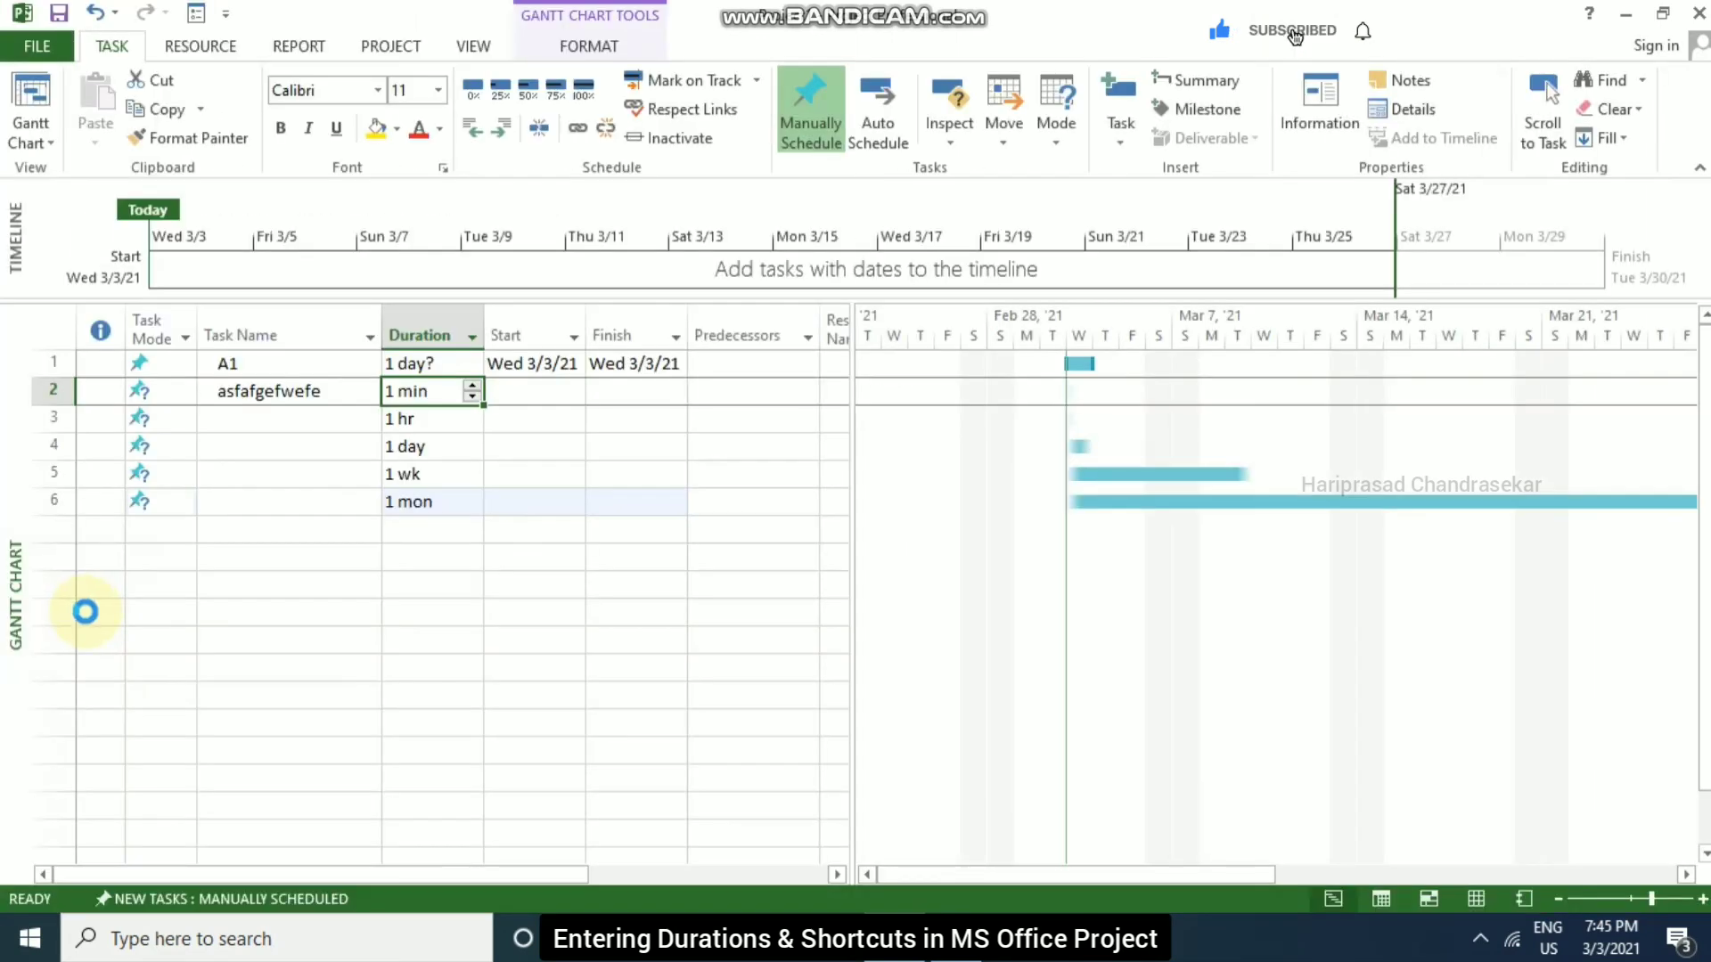
pyautogui.click(412, 298)
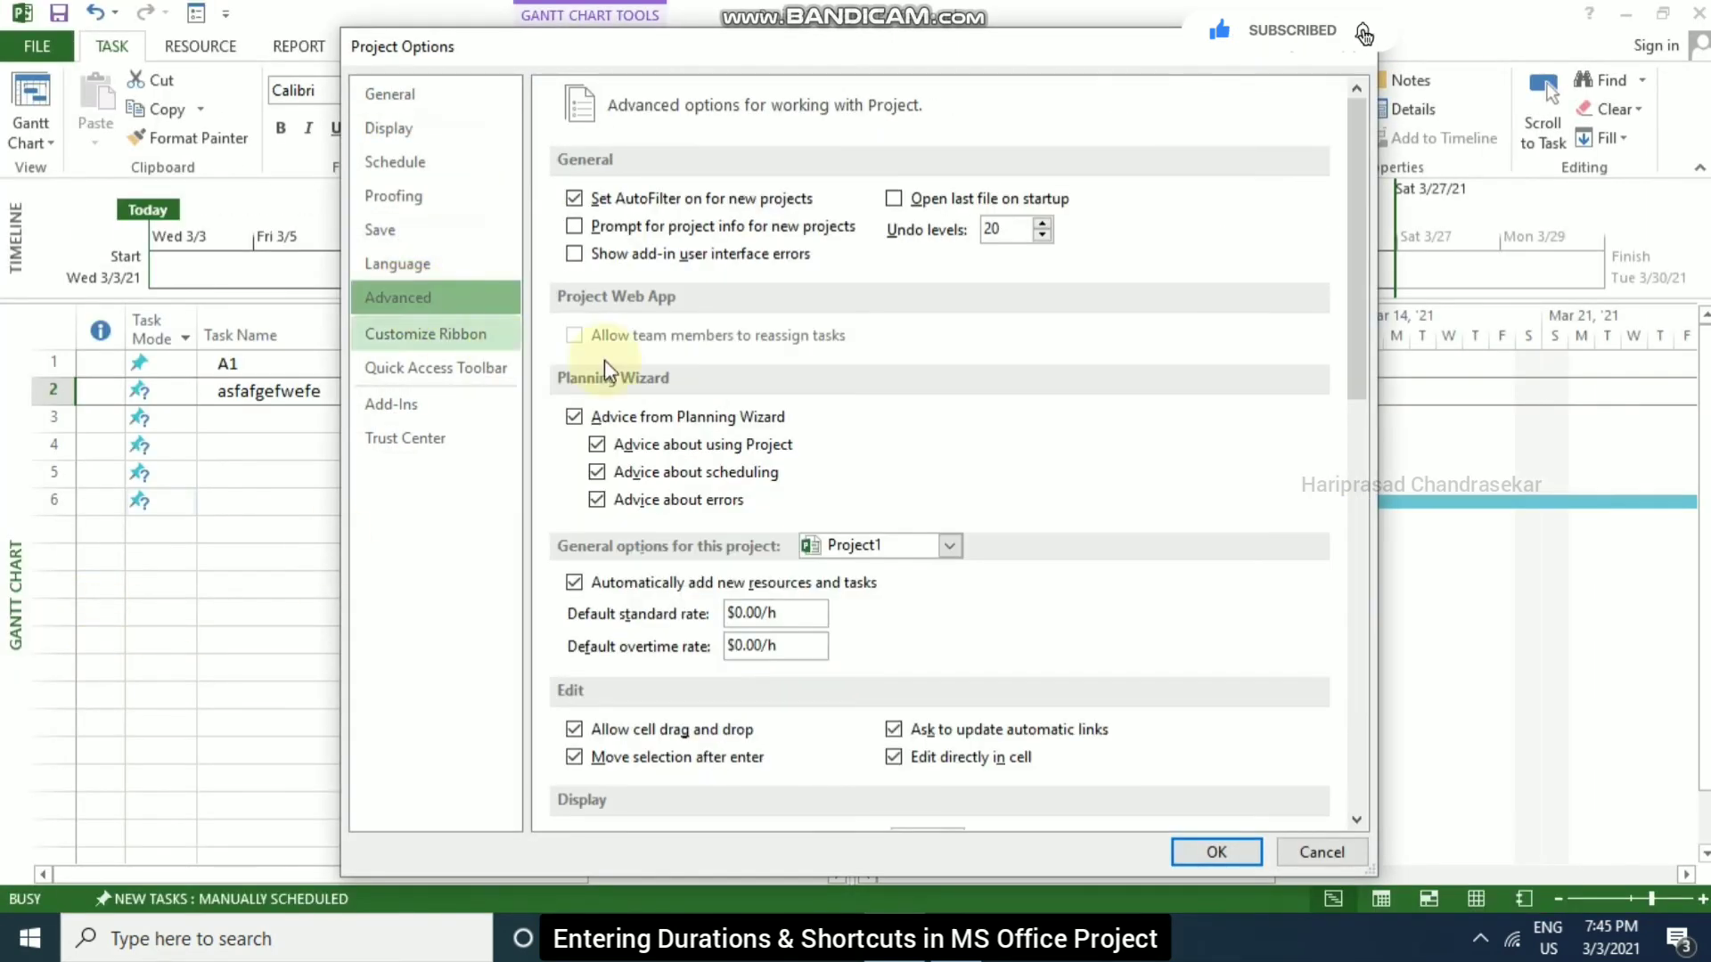
pyautogui.scroll(-10, 885, 402)
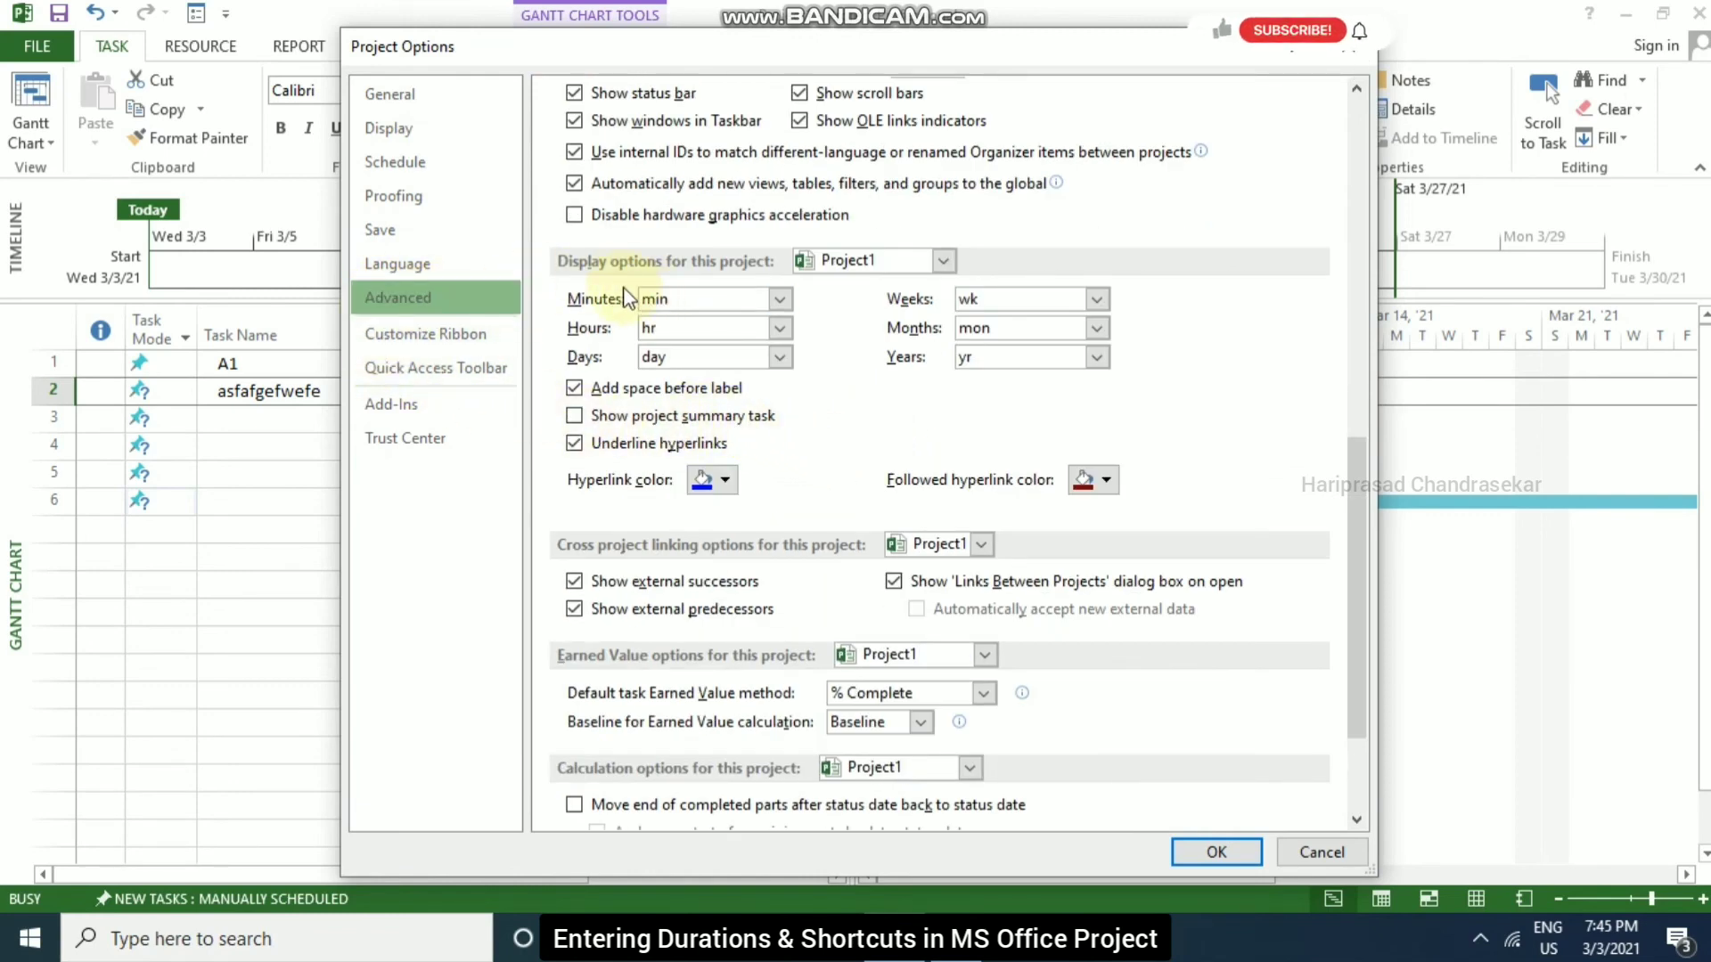
pyautogui.click(714, 297)
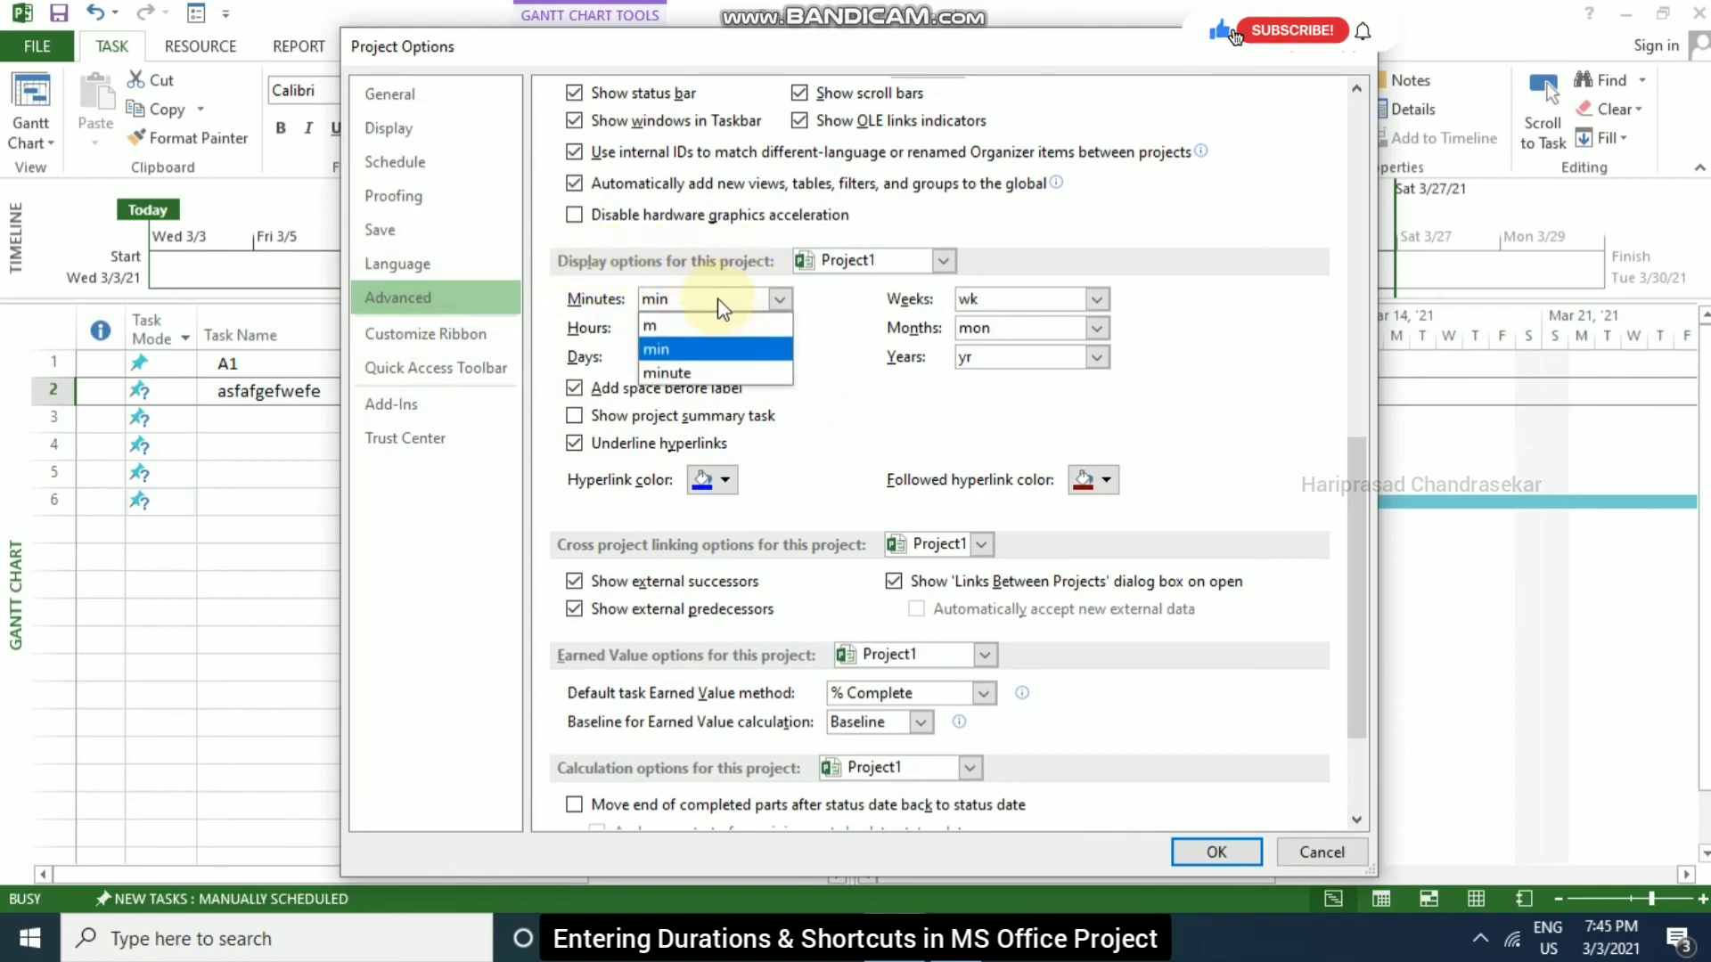
pyautogui.click(718, 299)
pyautogui.click(778, 299)
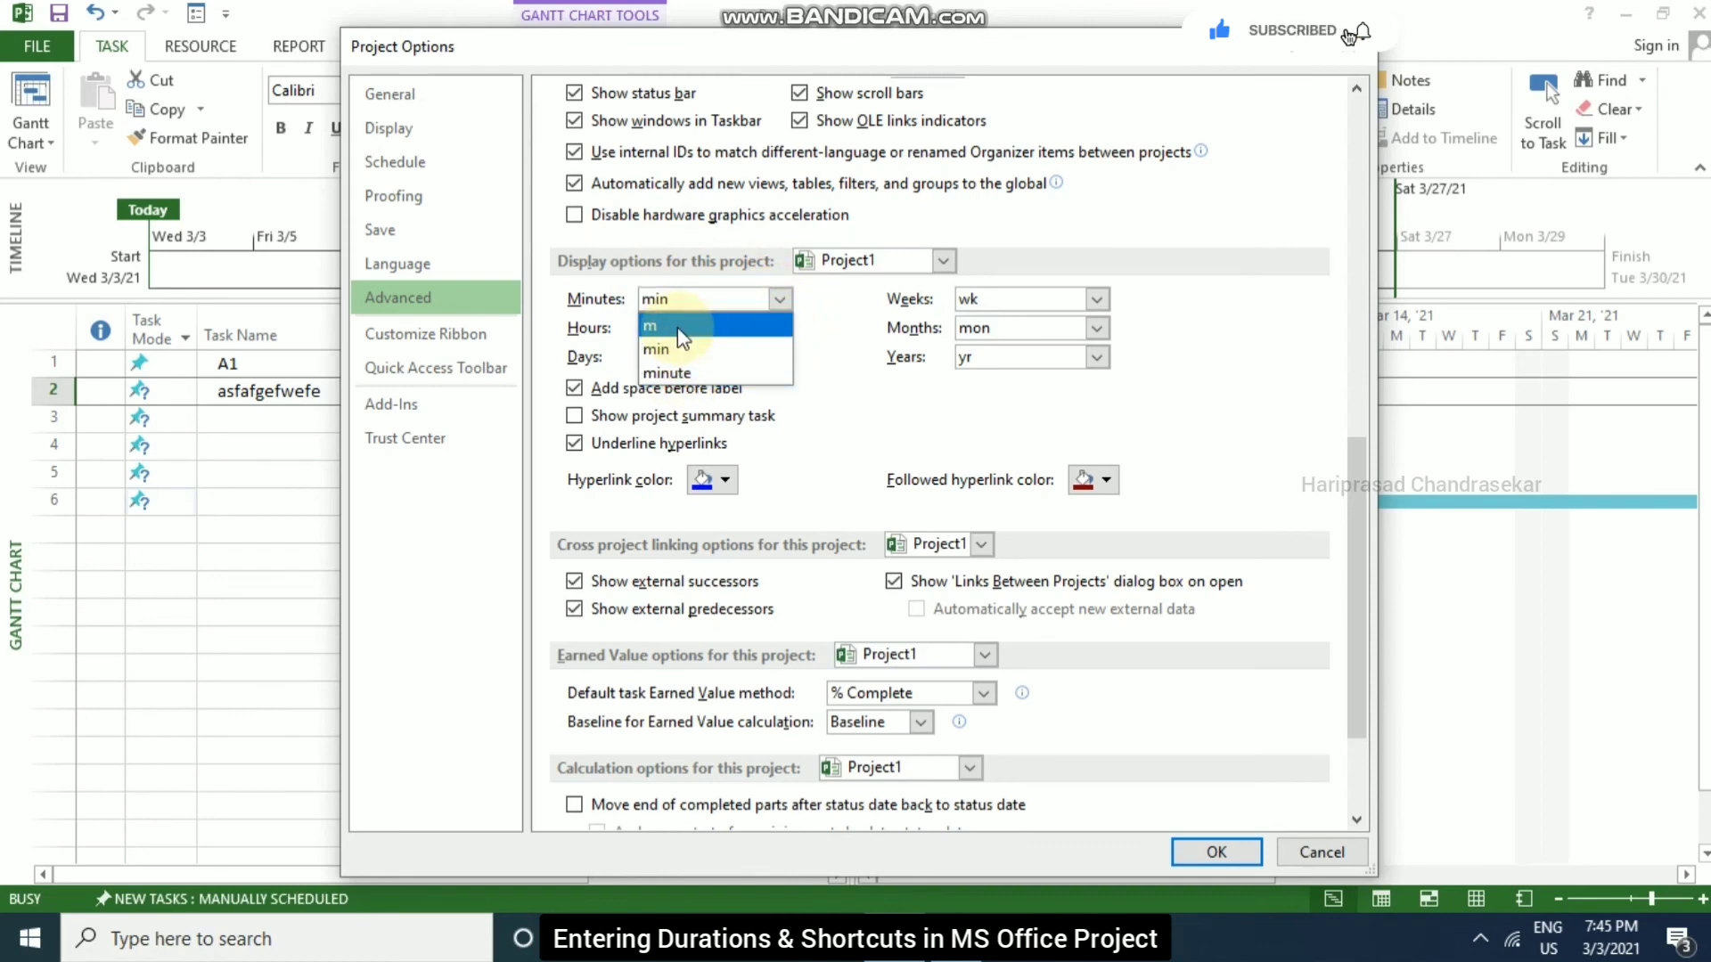
pyautogui.click(779, 299)
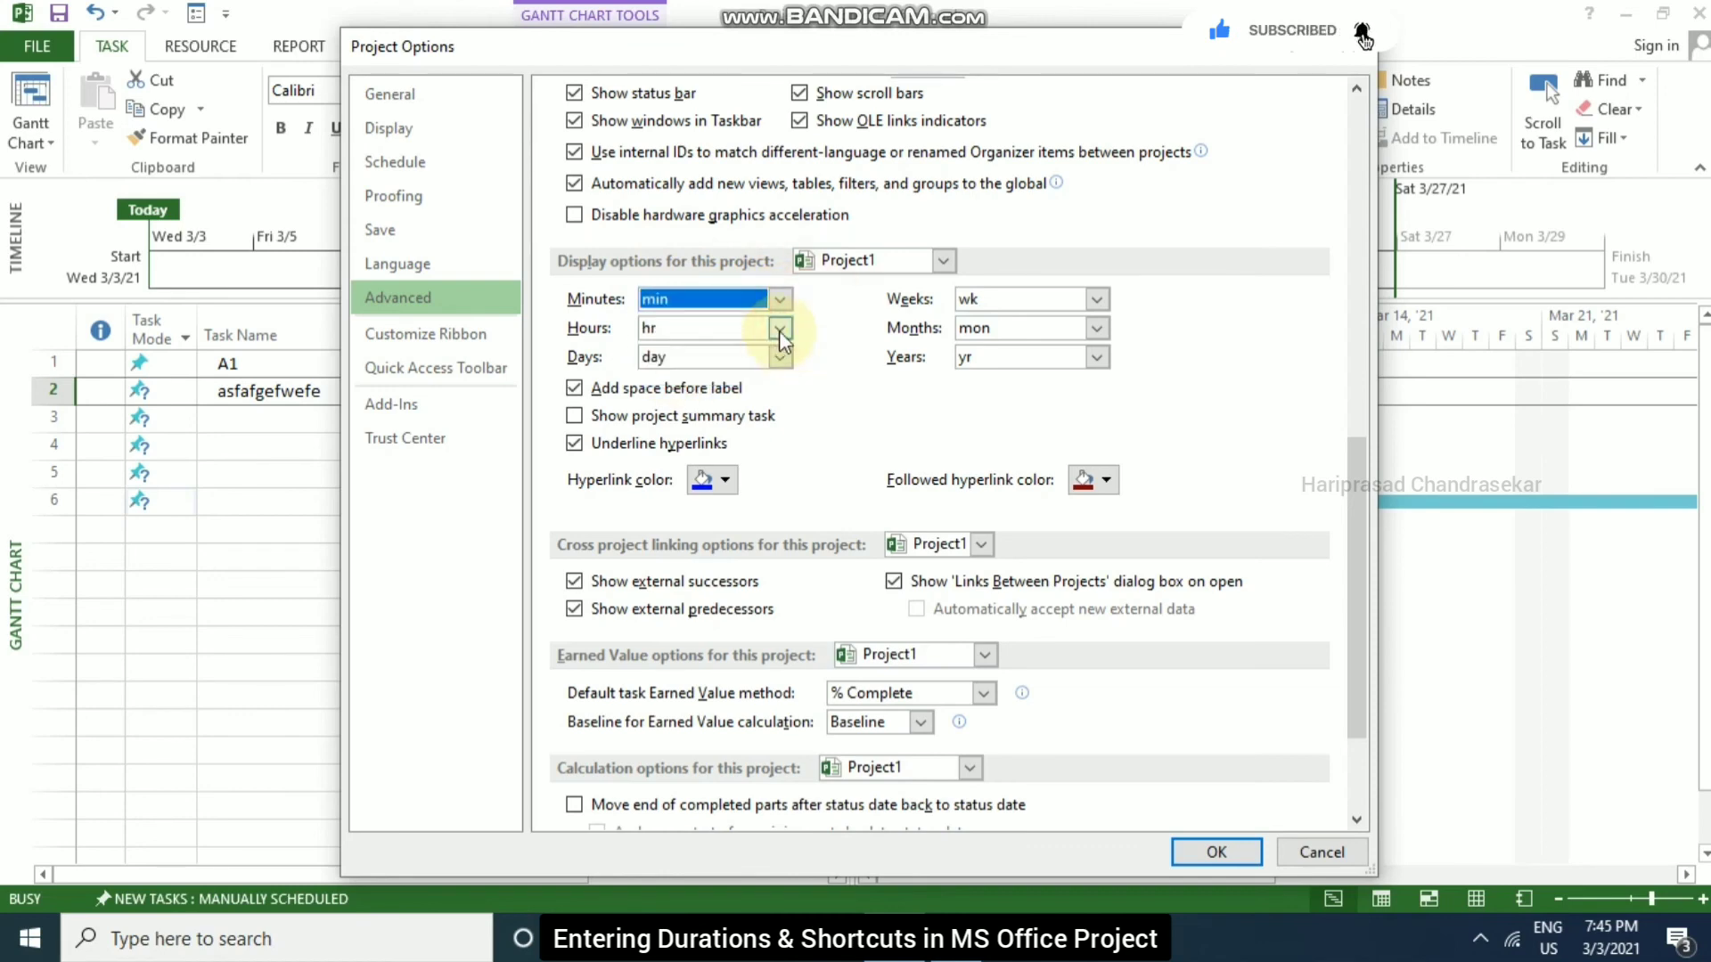
# - Examine the duration label choices for hours, days, months and minutes, and close the project options without saving changes
pyautogui.click(779, 330)
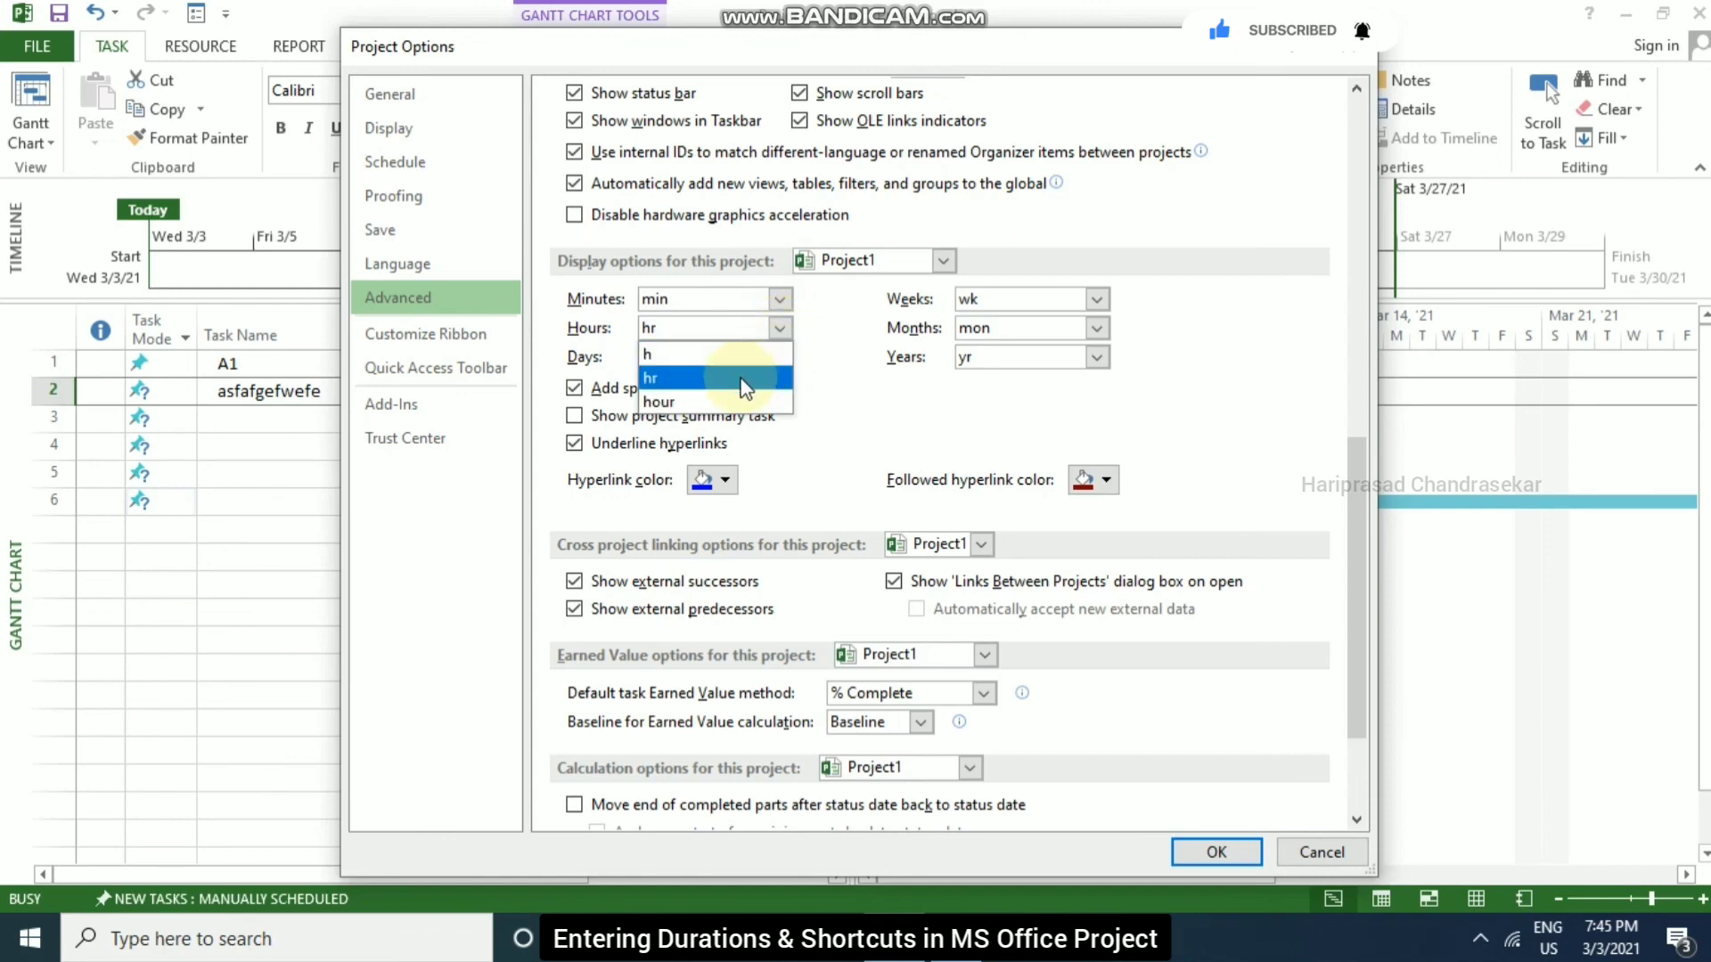
pyautogui.click(854, 339)
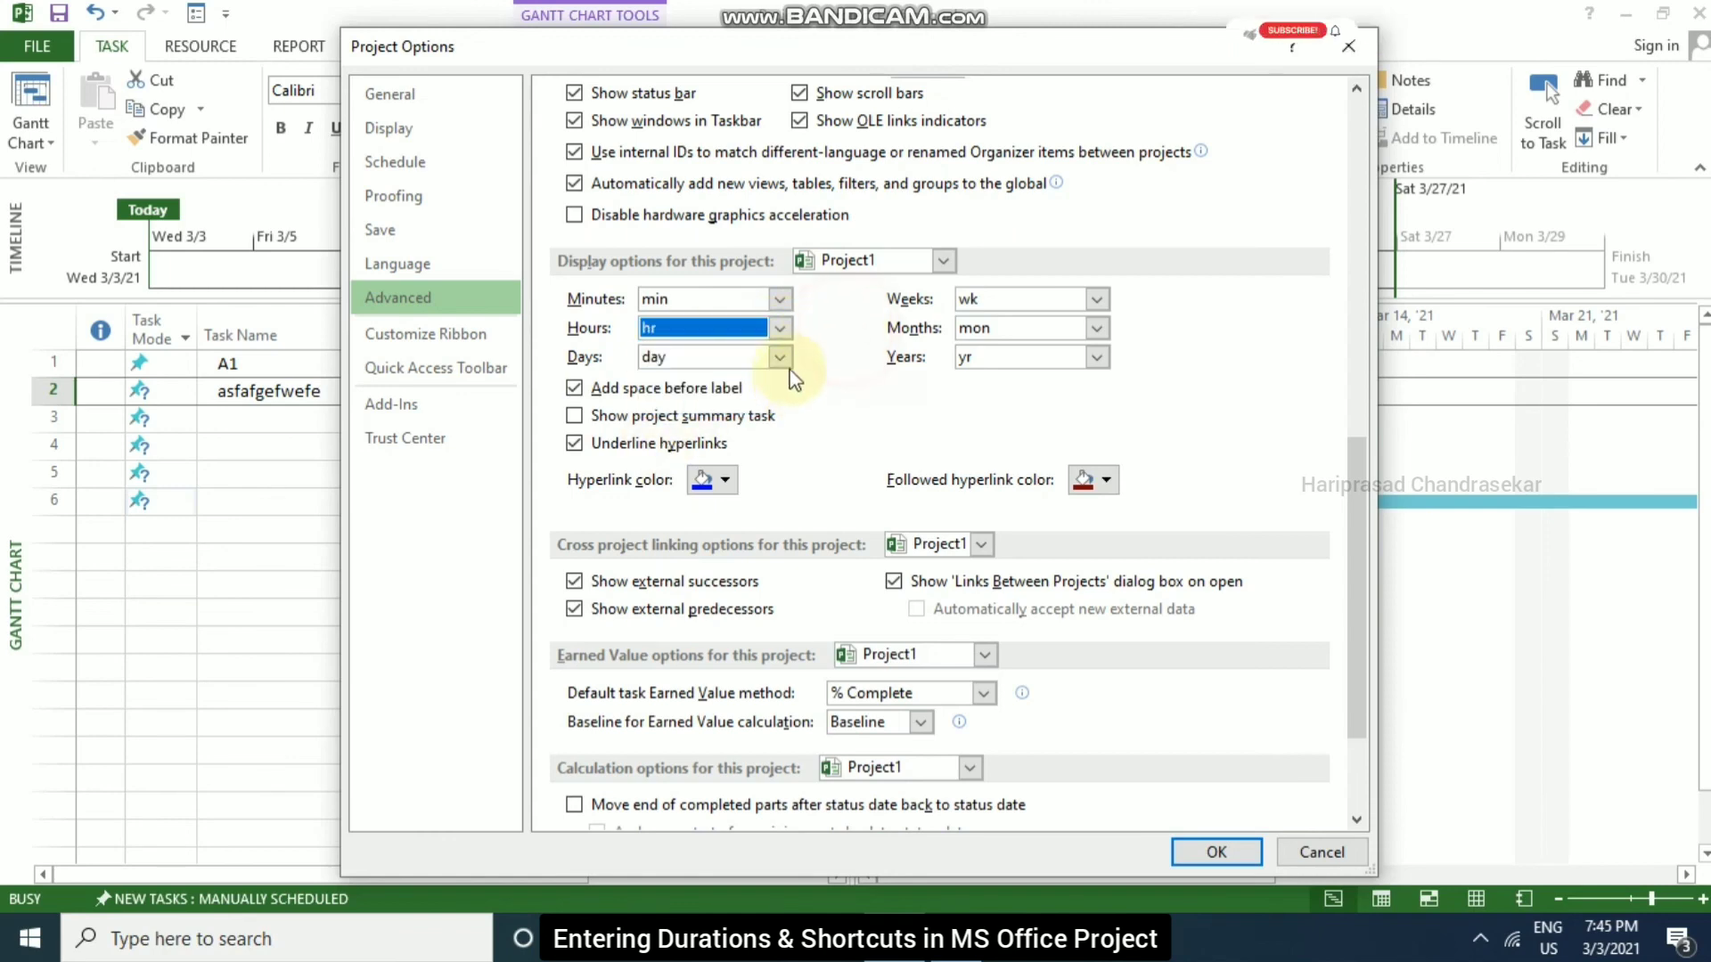
pyautogui.click(780, 357)
pyautogui.click(829, 347)
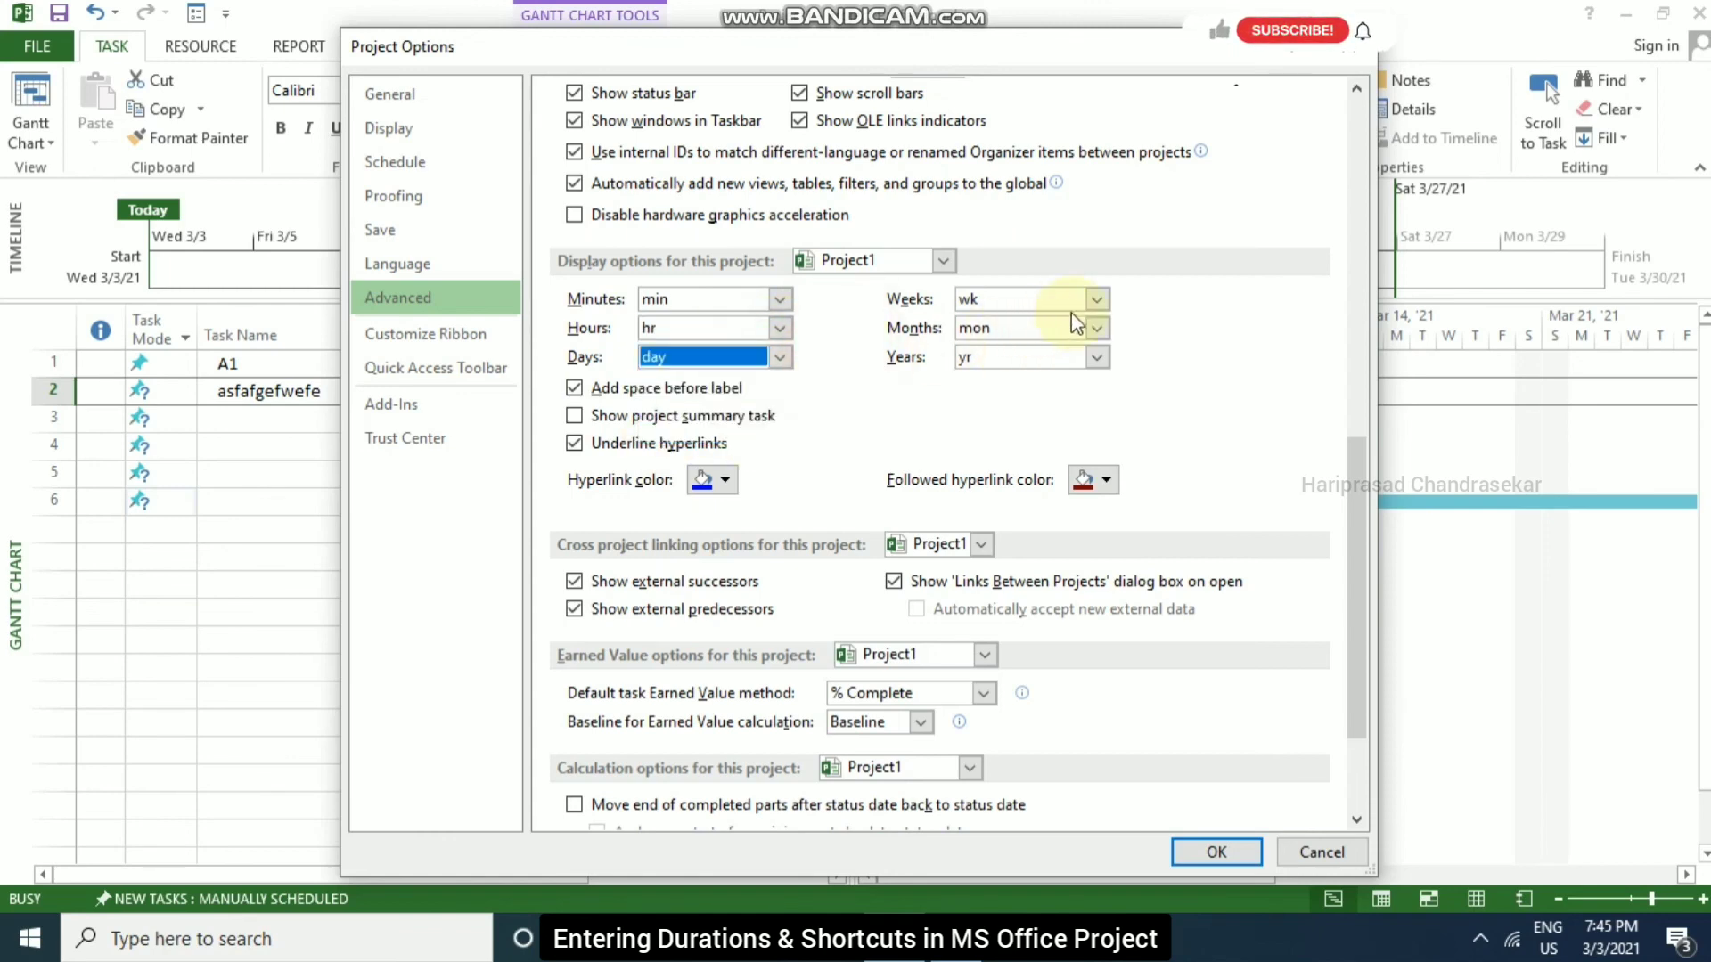
pyautogui.click(1096, 328)
pyautogui.click(1111, 343)
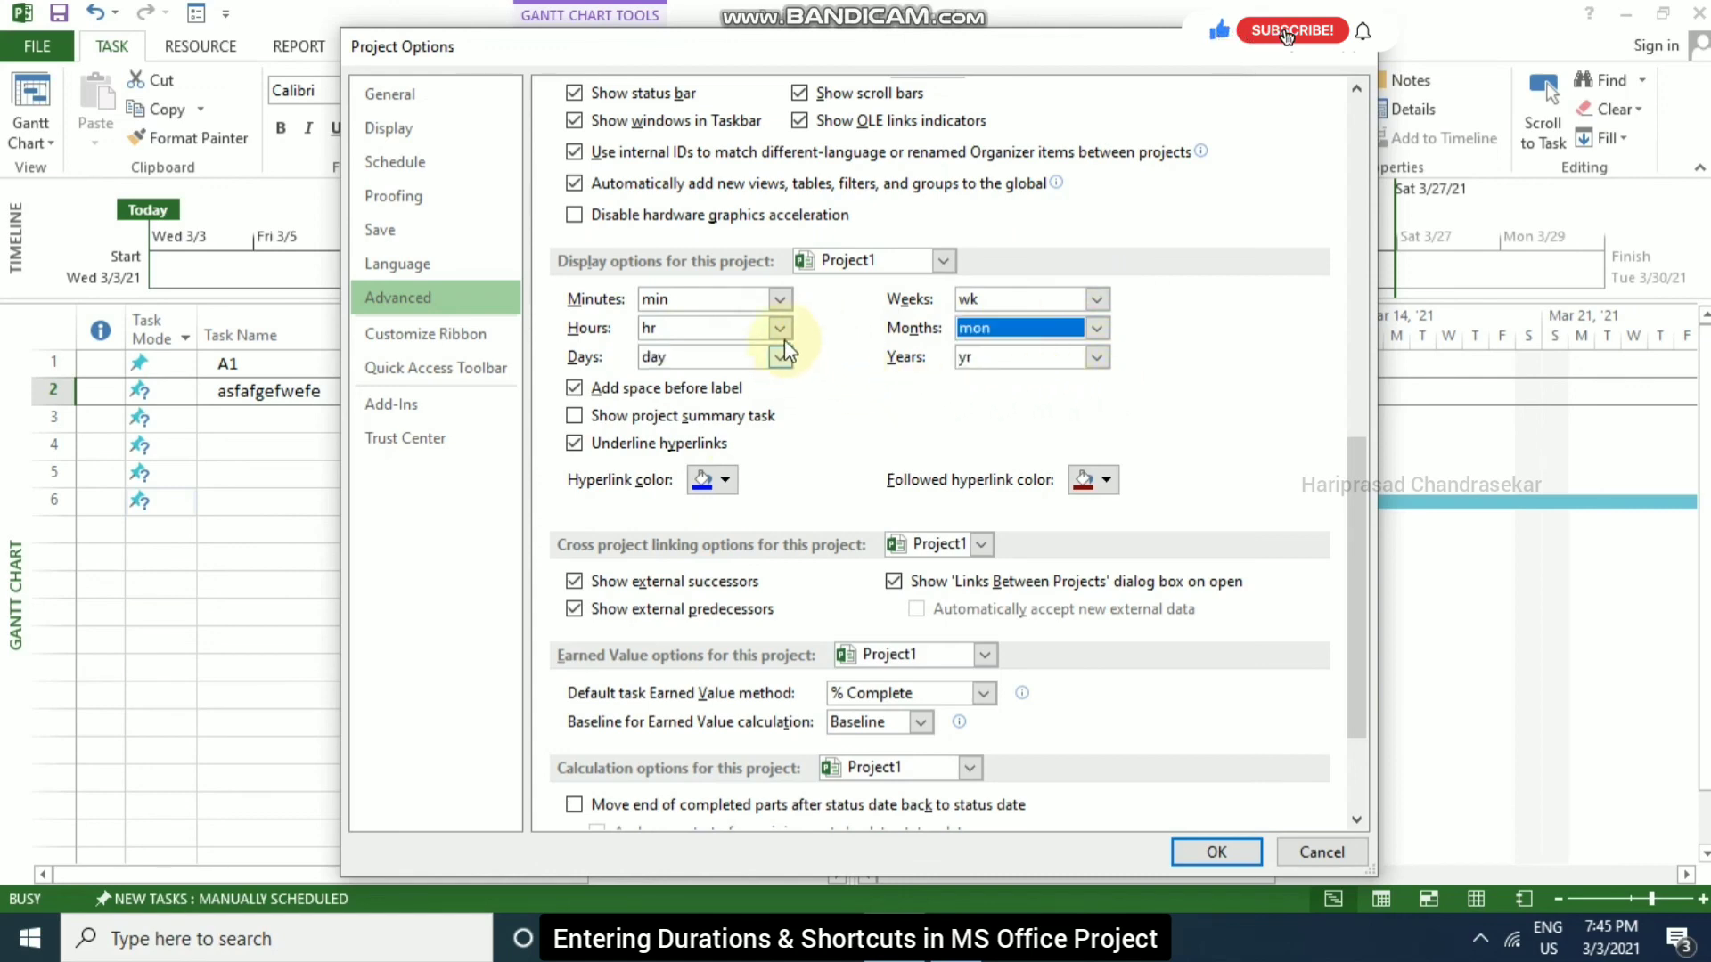
pyautogui.click(780, 300)
pyautogui.click(825, 312)
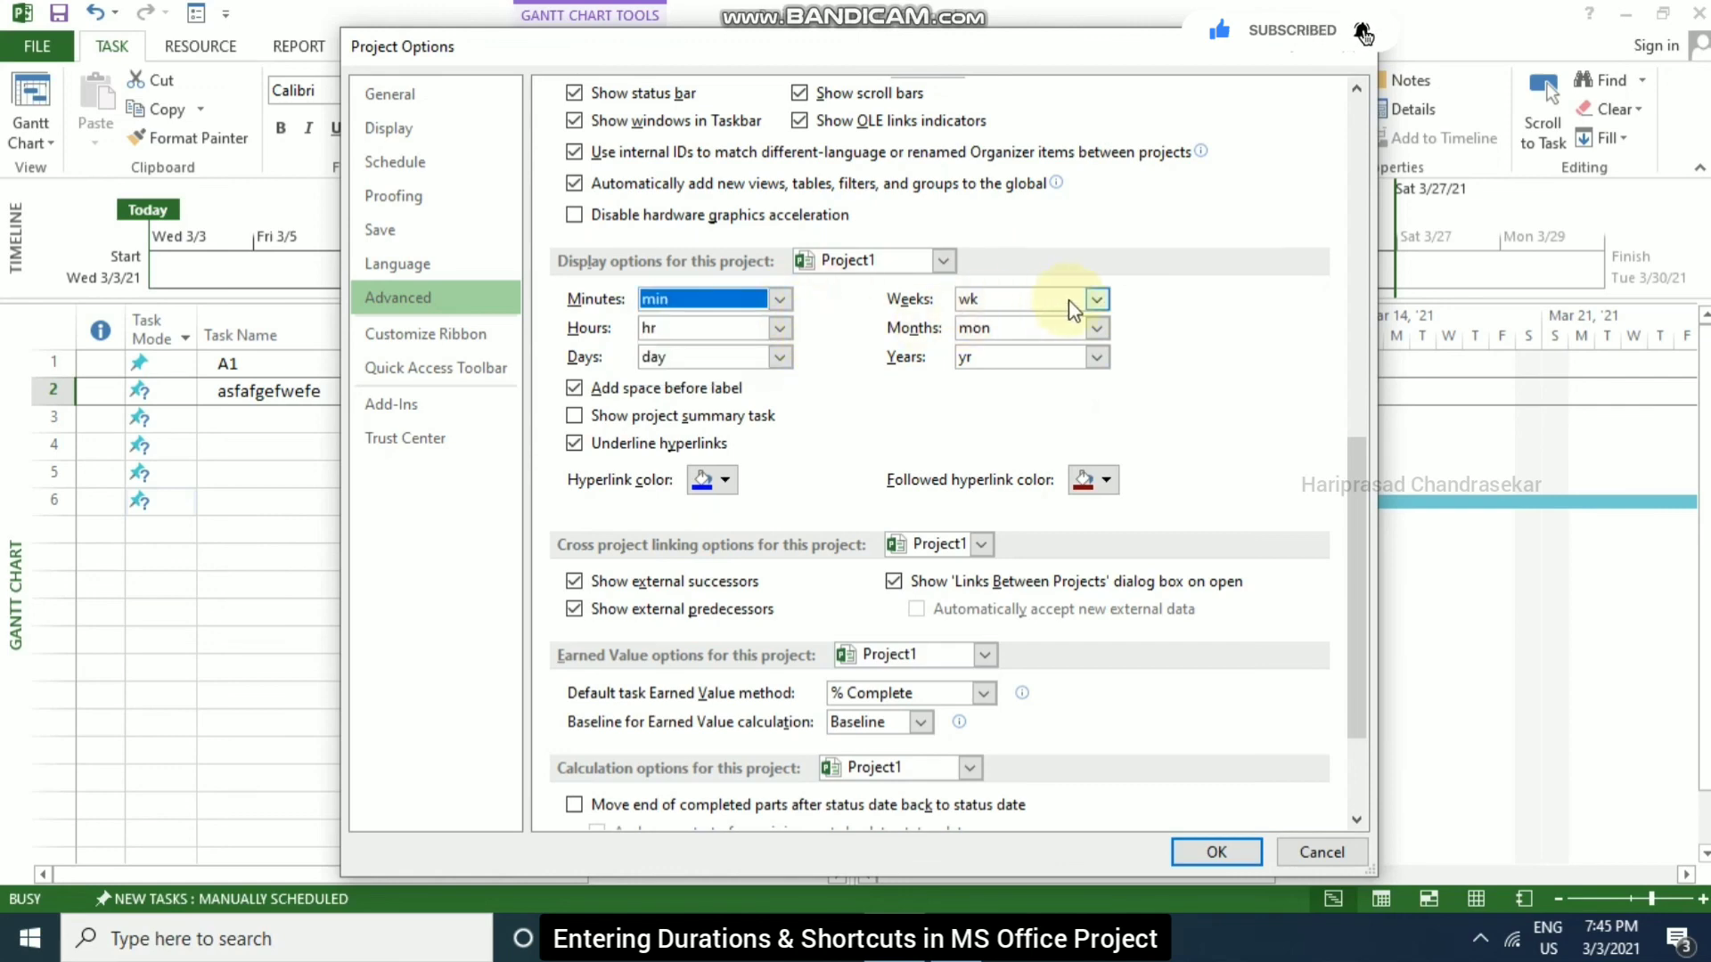
pyautogui.click(1337, 852)
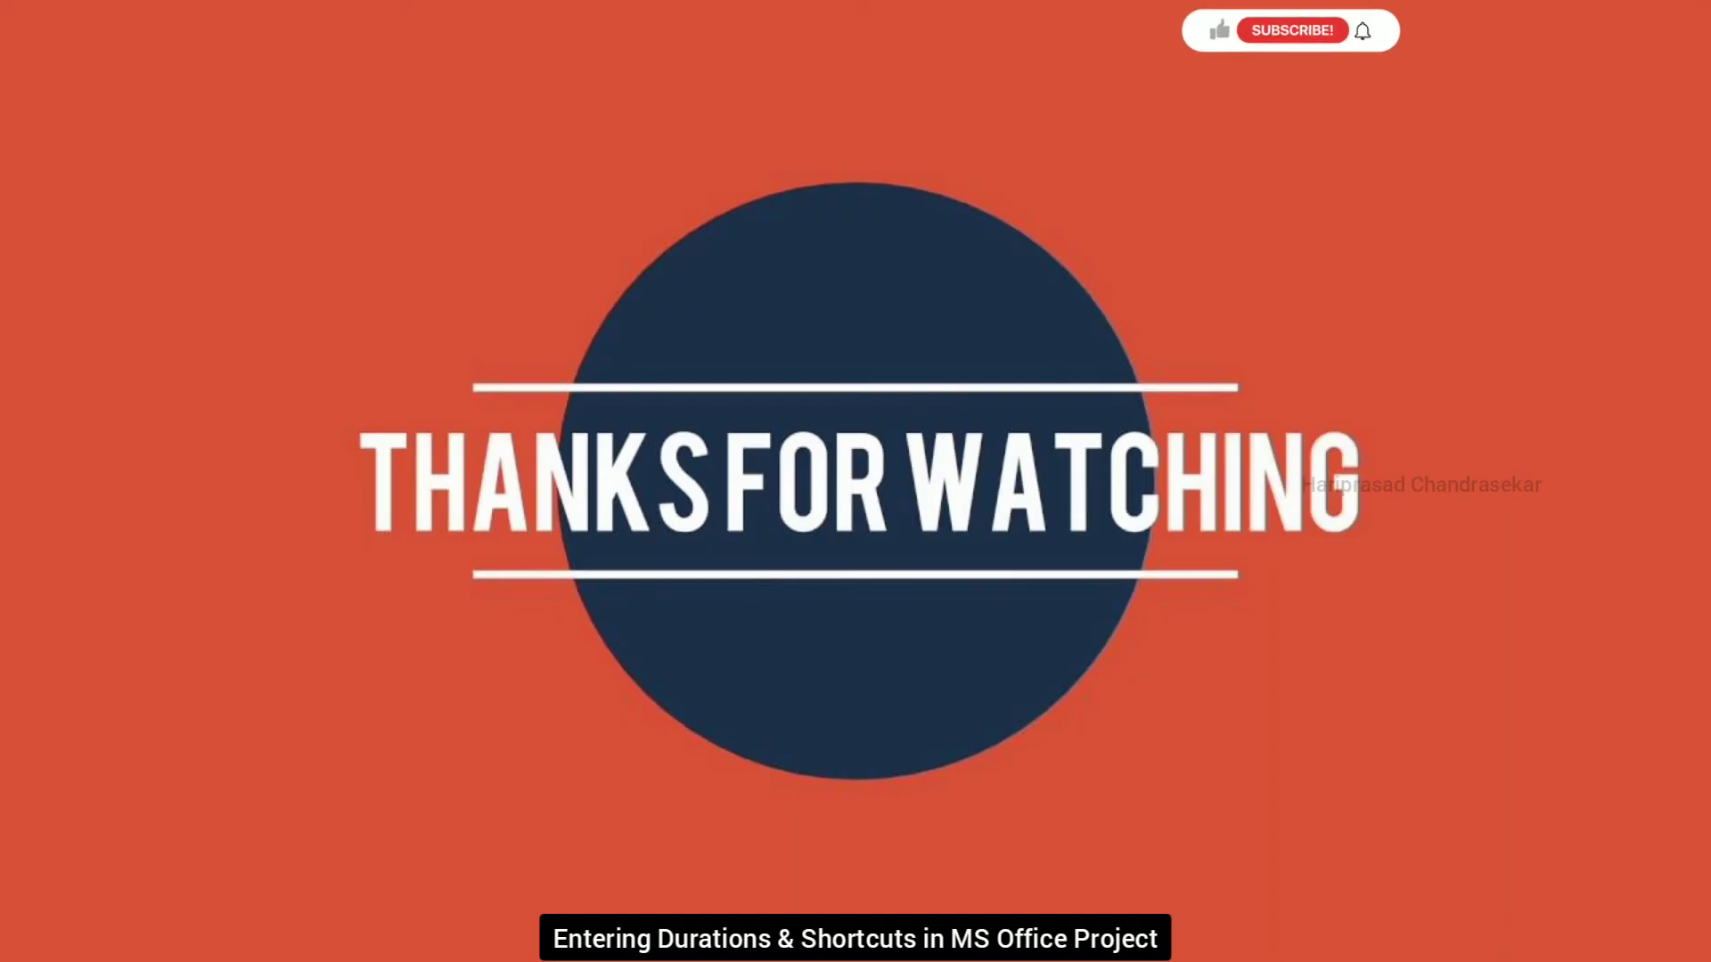